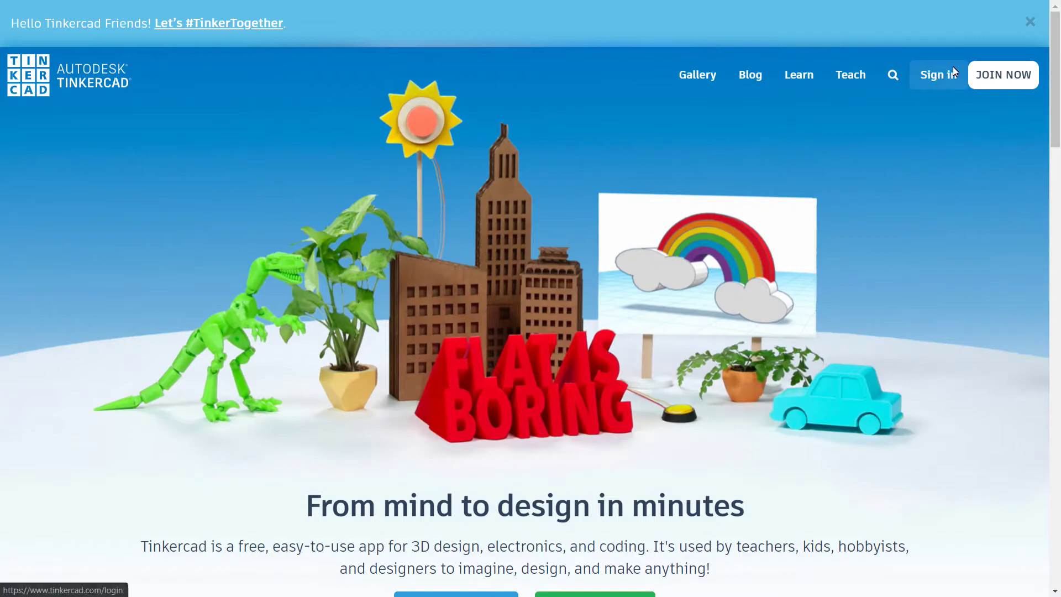
Sign in to Tinkercad with the saved account email and password to reach the 3D Designs dashboard.
left_click(938, 75)
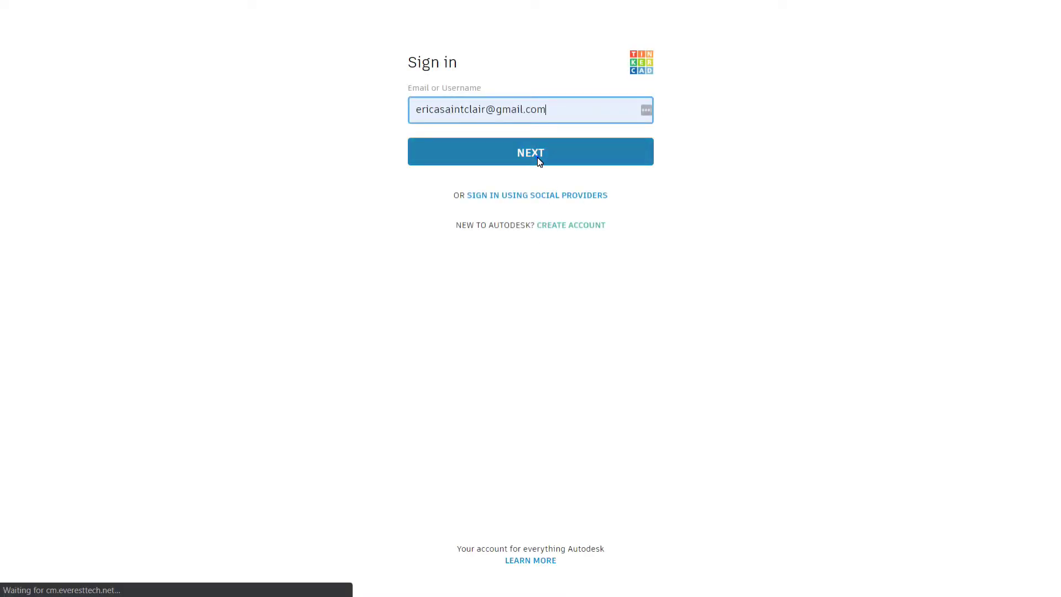
left_click(538, 157)
left_click(509, 216)
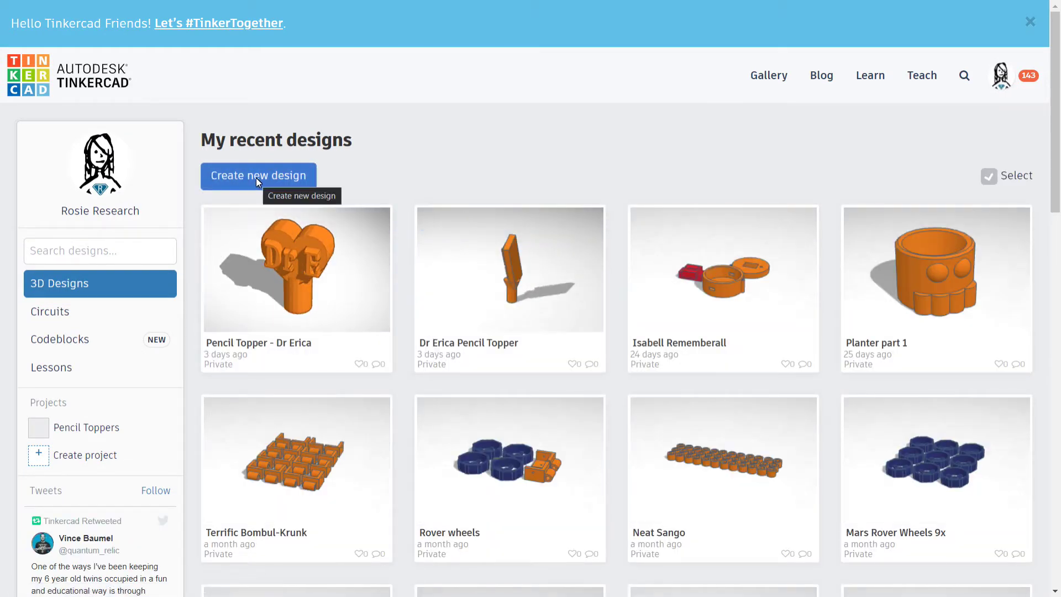
Create a new blank 3D design and title it 'Plant Pot' followed by the author's name.
left_click(290, 181)
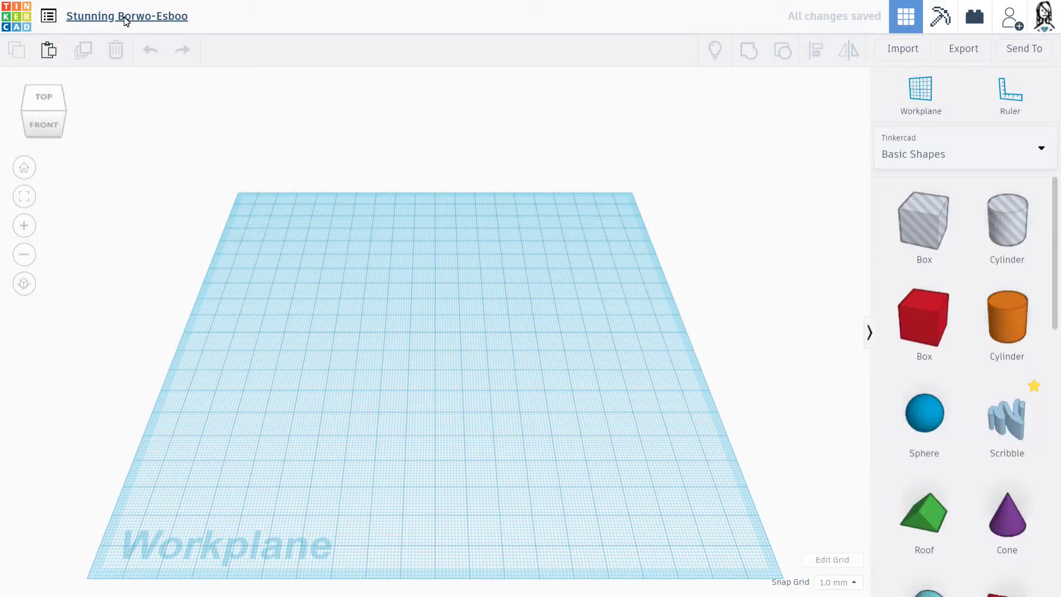
left_click(125, 17)
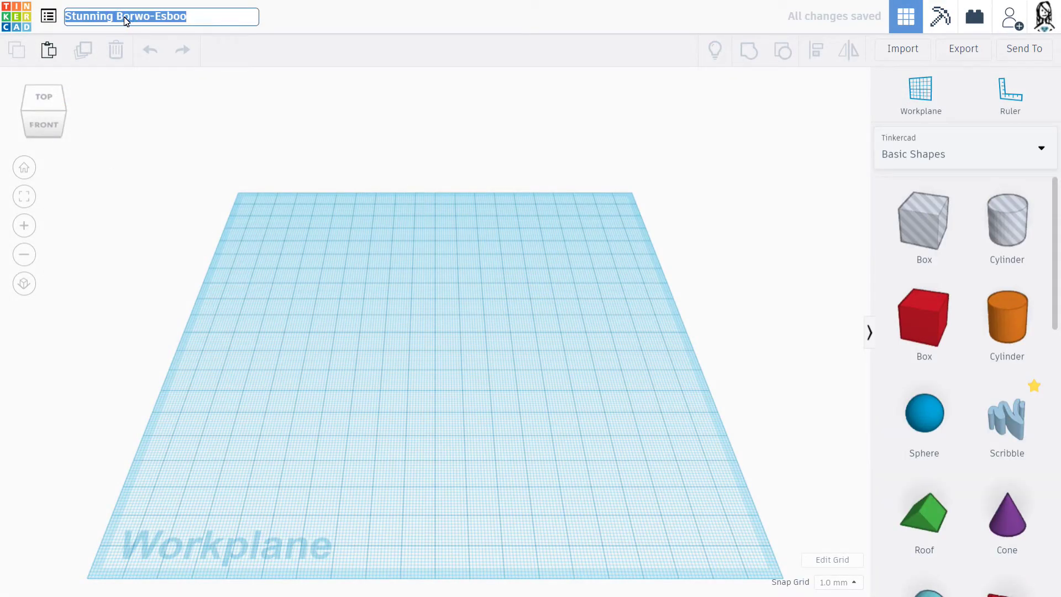
type("Plant ")
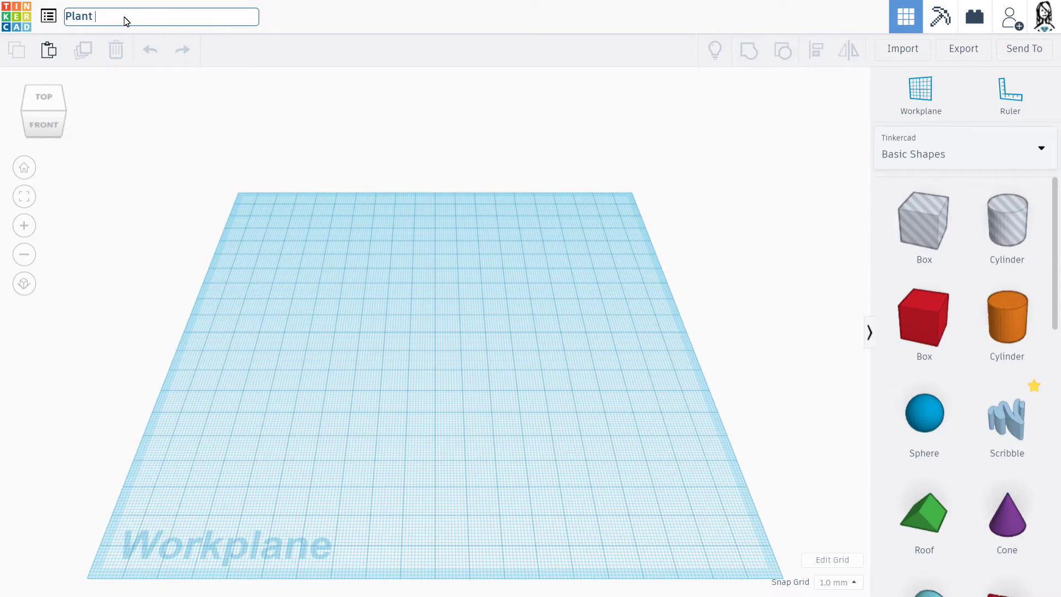
type("Pot - Dr. Erica")
left_click(249, 250)
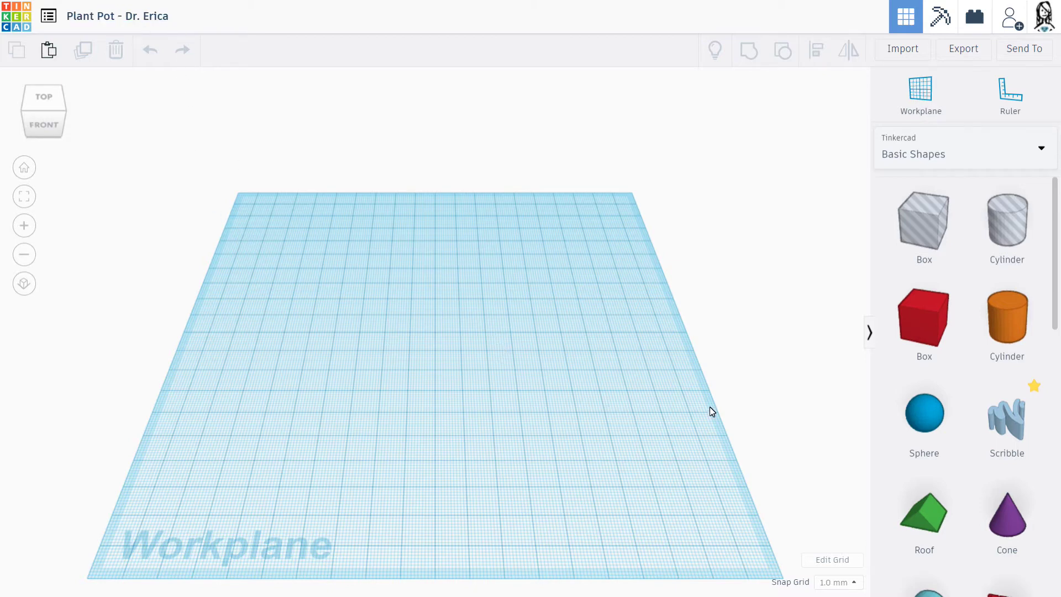
Drag a Paraboloid from Basic Shapes onto the centre of the workplane.
scroll(951, 437, "down", 2)
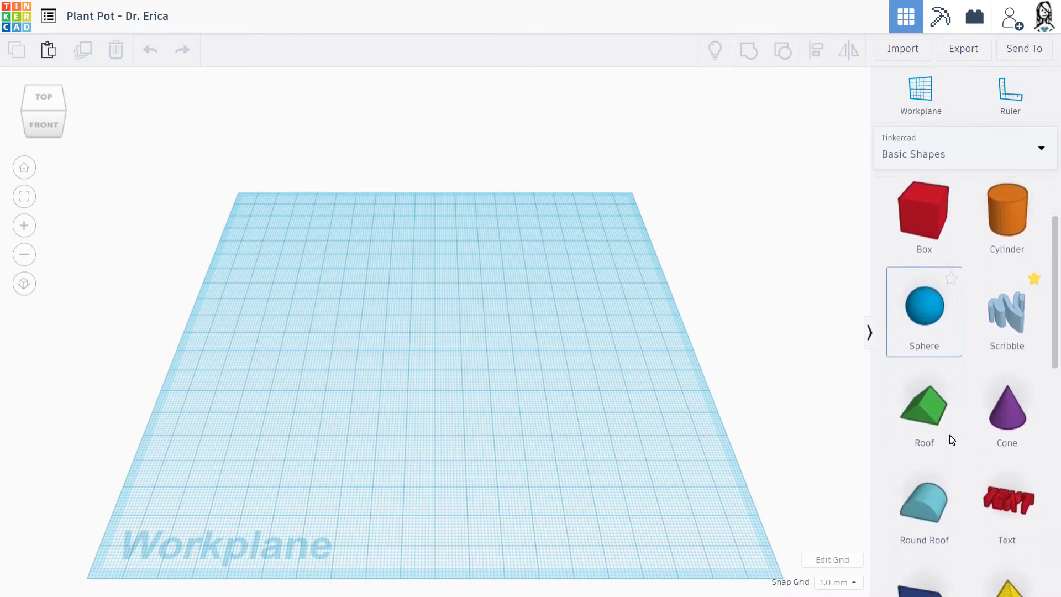
scroll(952, 439, "down", 3)
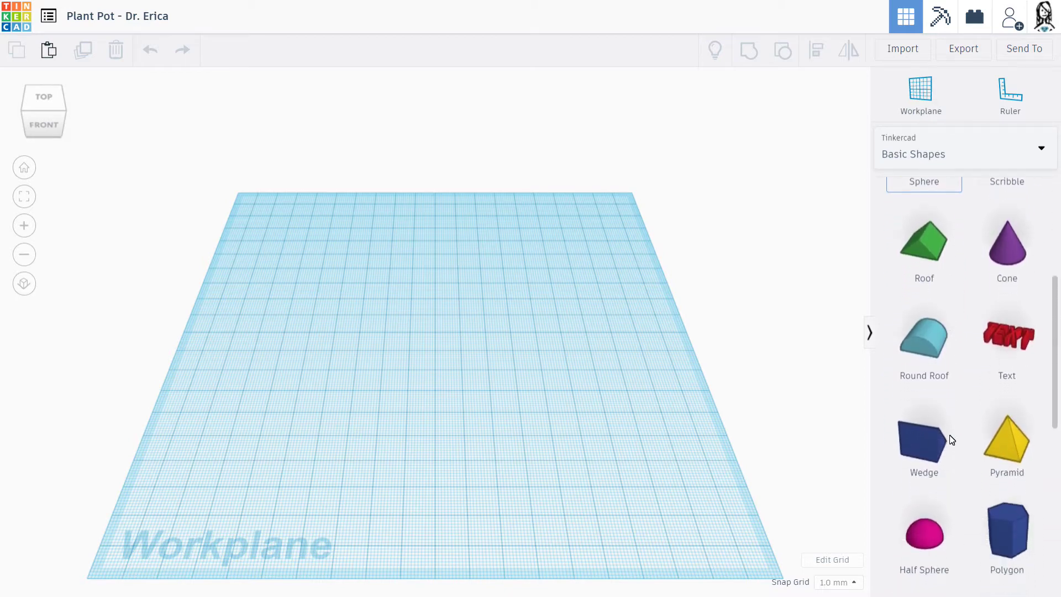
scroll(953, 445, "down", 1)
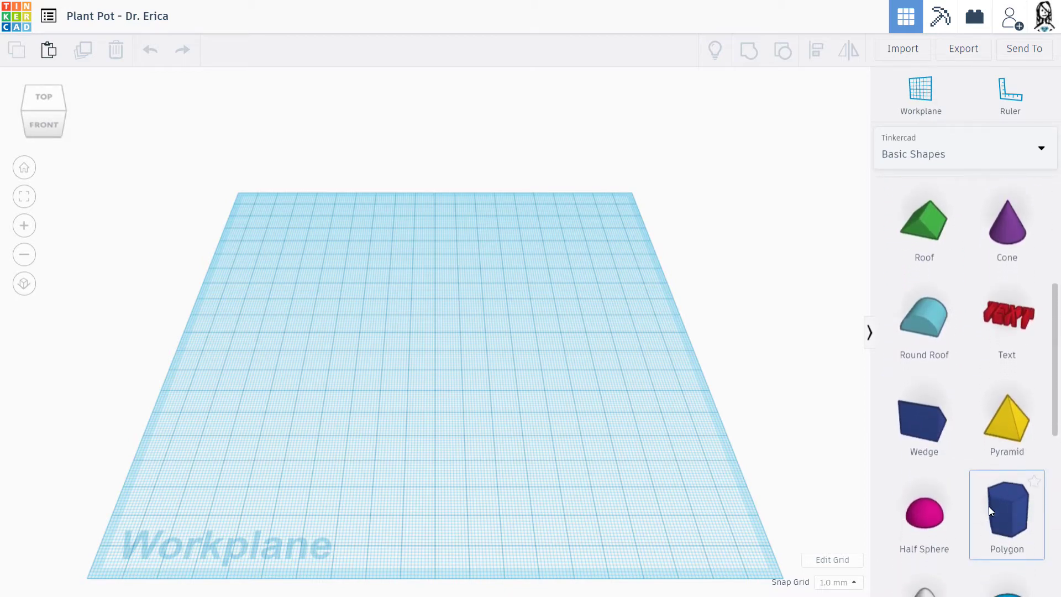
scroll(1016, 501, "down", 2)
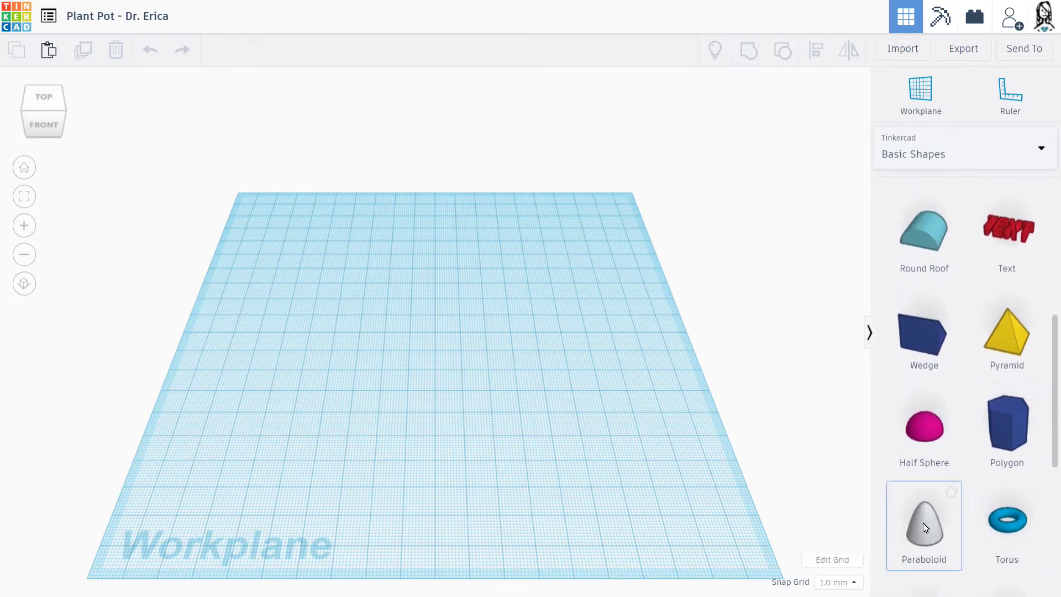
left_click_drag(926, 517, 464, 389)
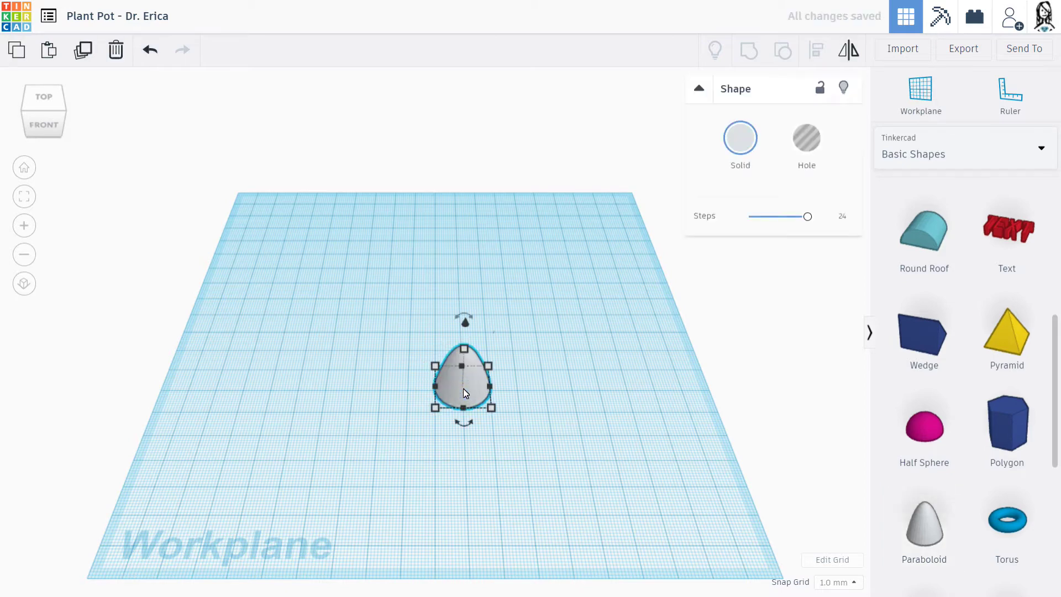
right_click_drag(585, 432, 447, 379)
left_click(362, 380)
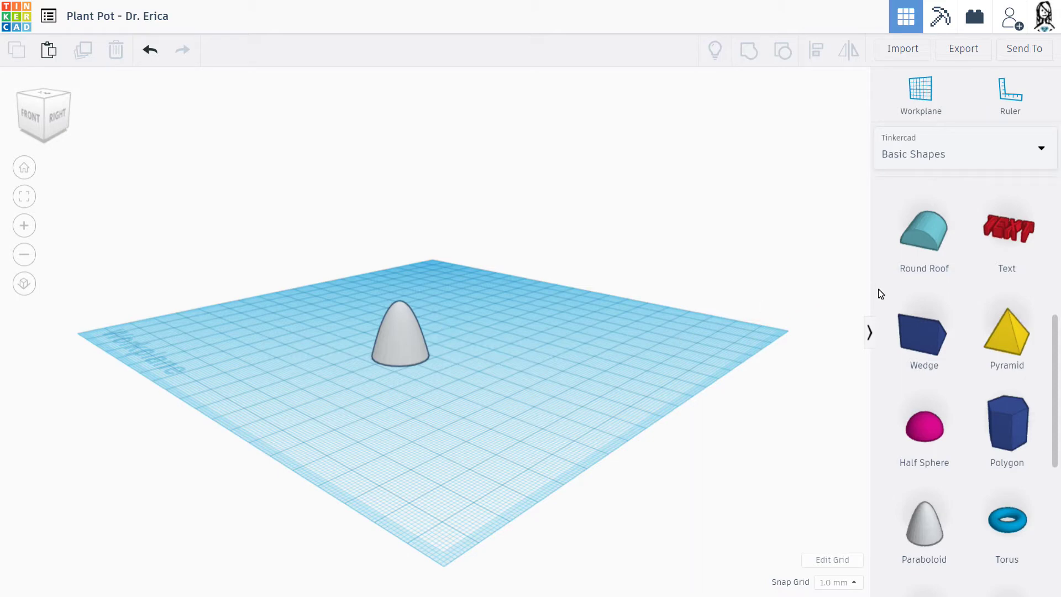
scroll(881, 272, "up", 5)
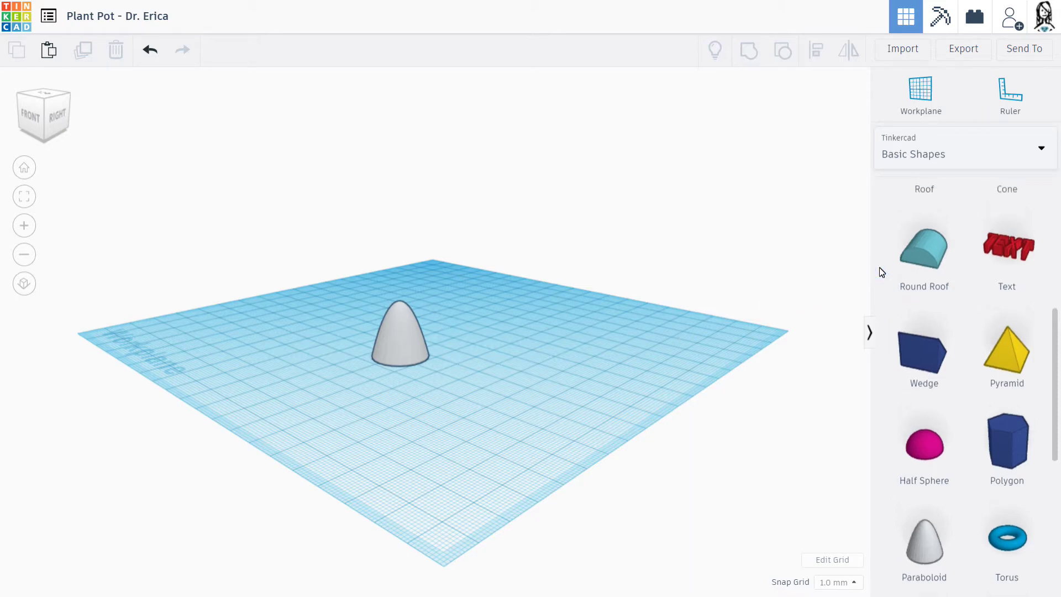
scroll(880, 270, "up", 2)
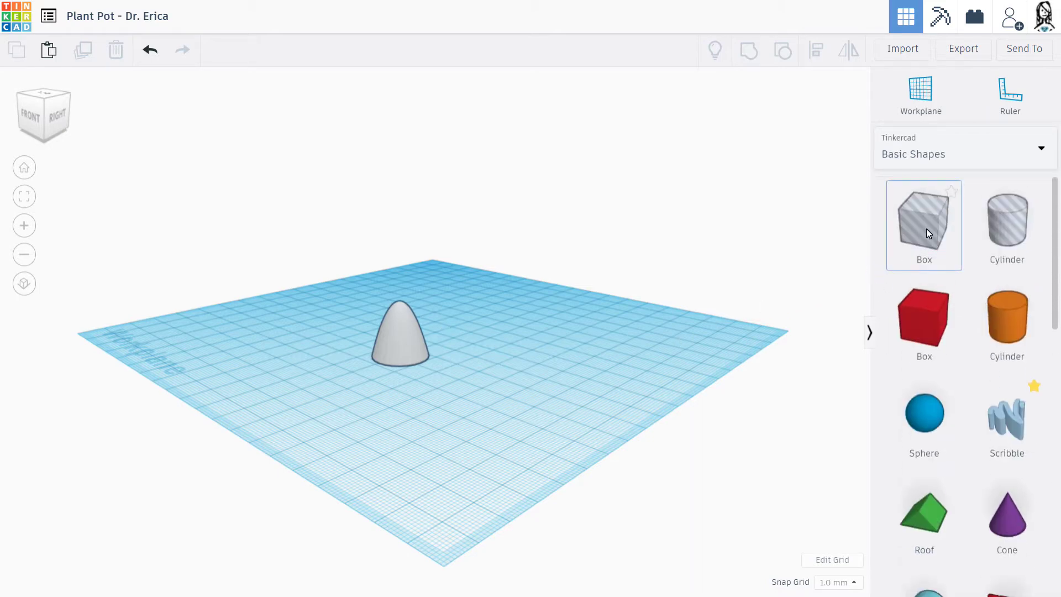
Place a box hole over the paraboloid's upper part, adjusting its height with Ctrl+arrow keys.
left_click_drag(926, 228, 402, 359)
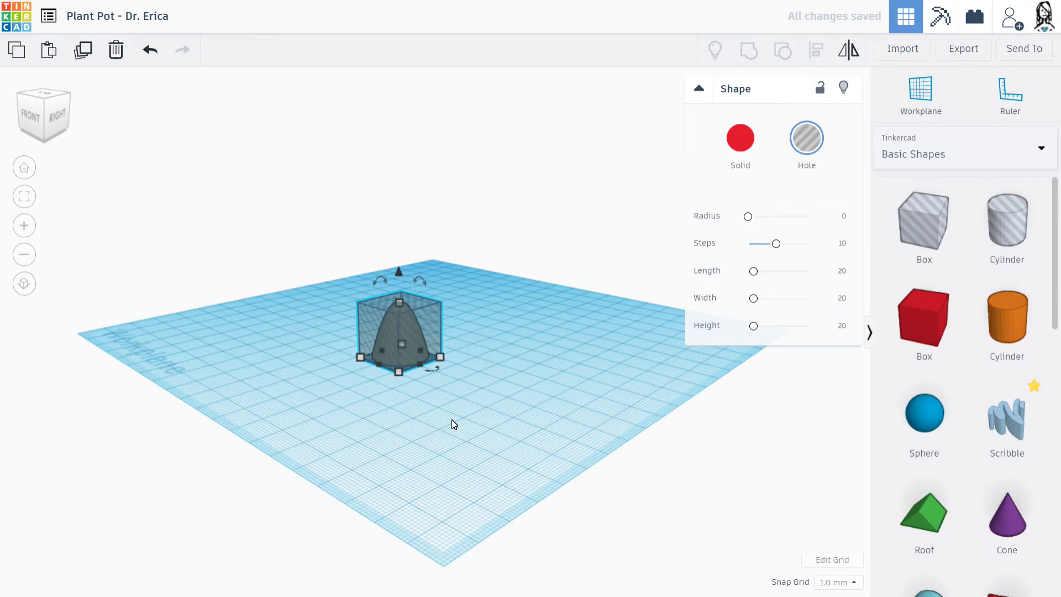
key("ctrl+Up")
key("ctrl+Up")
key("ctrl+Up")
key("ctrl+Up")
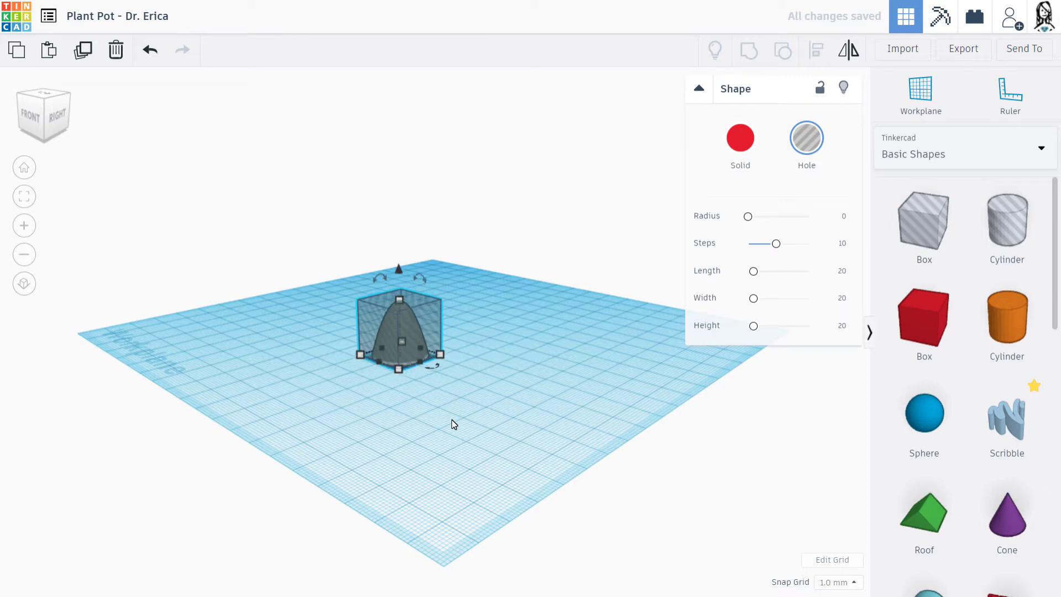
key("ctrl+Up")
key("ctrl+Up")
key("ctrl+Up")
key("ctrl+Up")
key("ctrl+Up")
key("ctrl+Up")
key("ctrl+Up")
key("ctrl+Up")
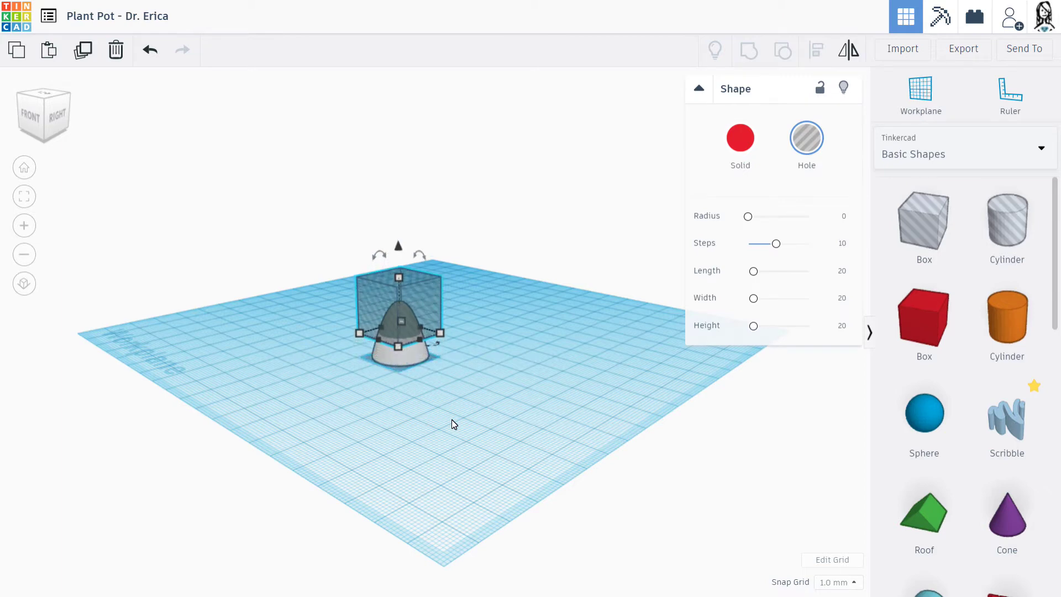
key("ctrl+Down")
key("ctrl+Down")
key("ctrl+Down")
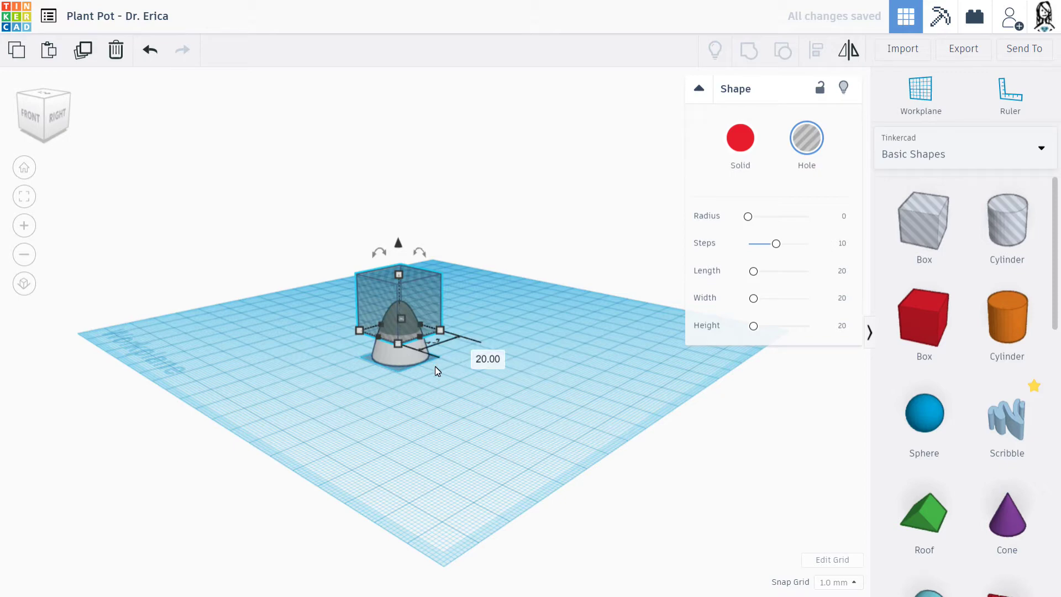
key("ctrl+Up")
key("ctrl+Up")
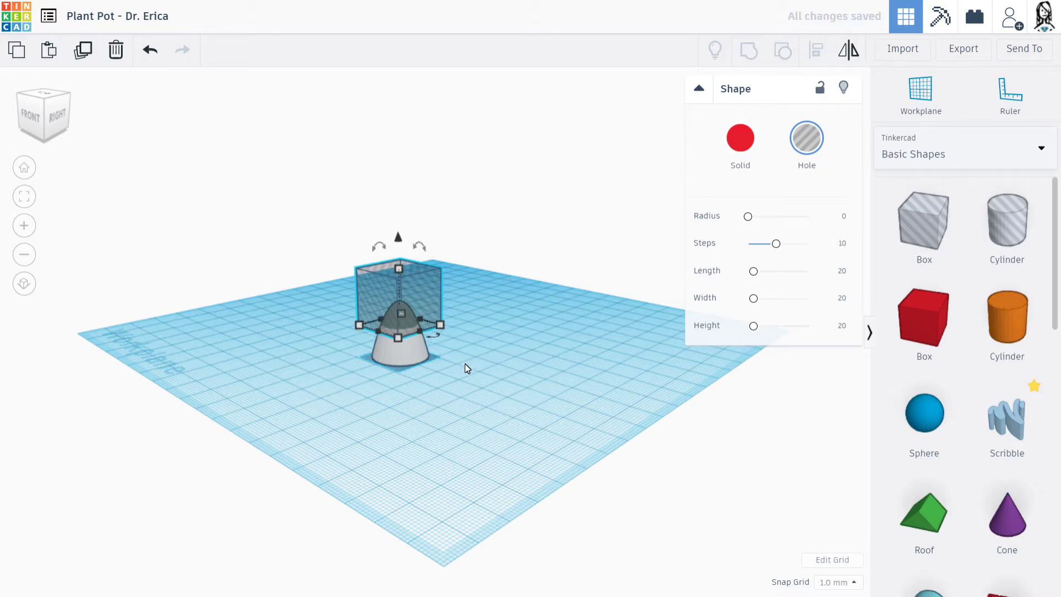
key("ctrl+Down")
right_click_drag(466, 364, 385, 361)
left_click(384, 359)
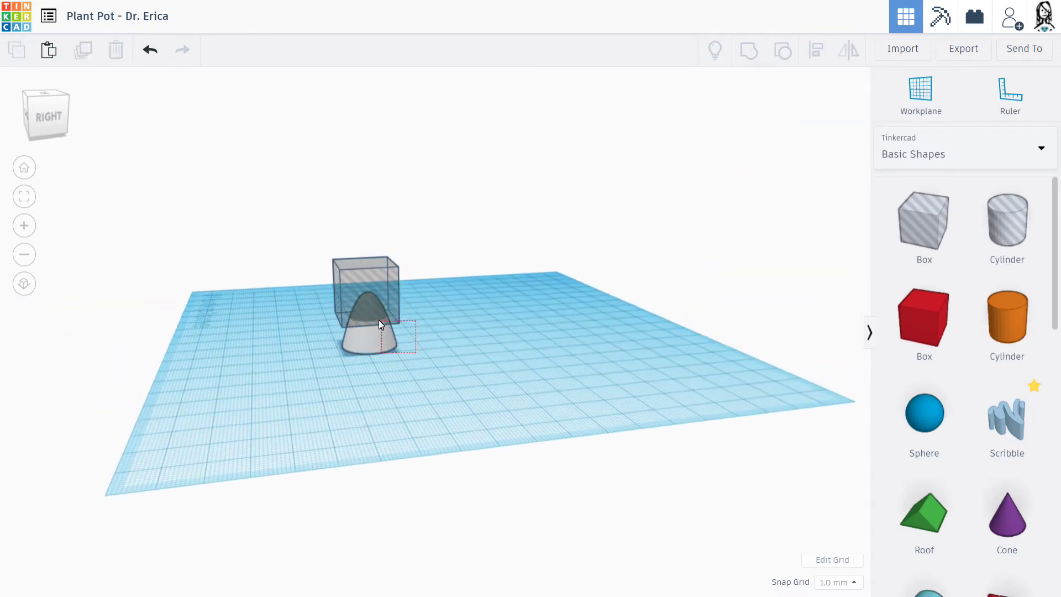
left_click_drag(380, 320, 315, 278)
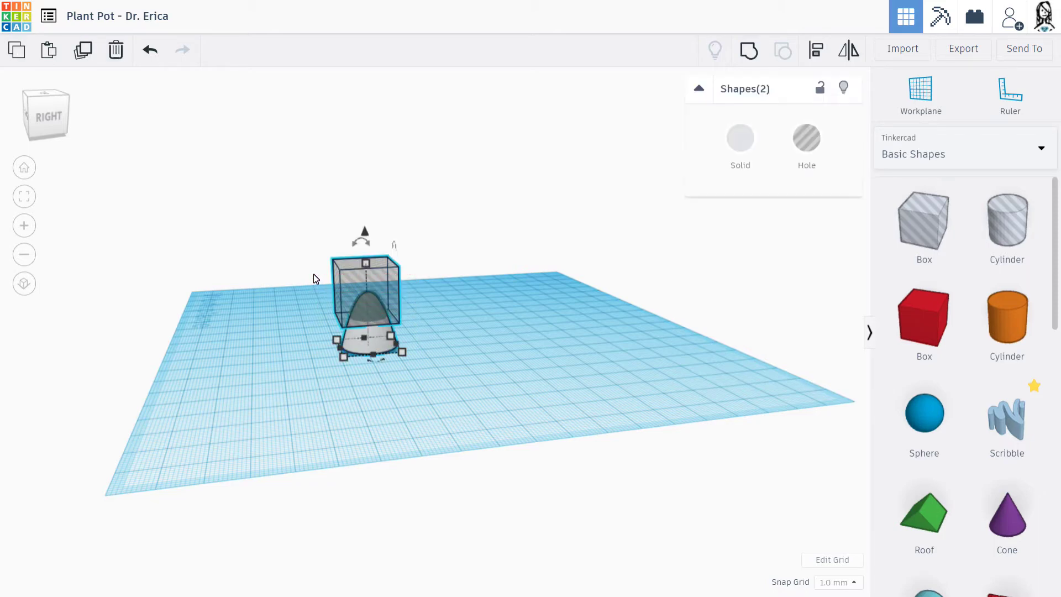
Group the box hole with the paraboloid to cut off its tip, then rotate it 180°.
left_click(758, 53)
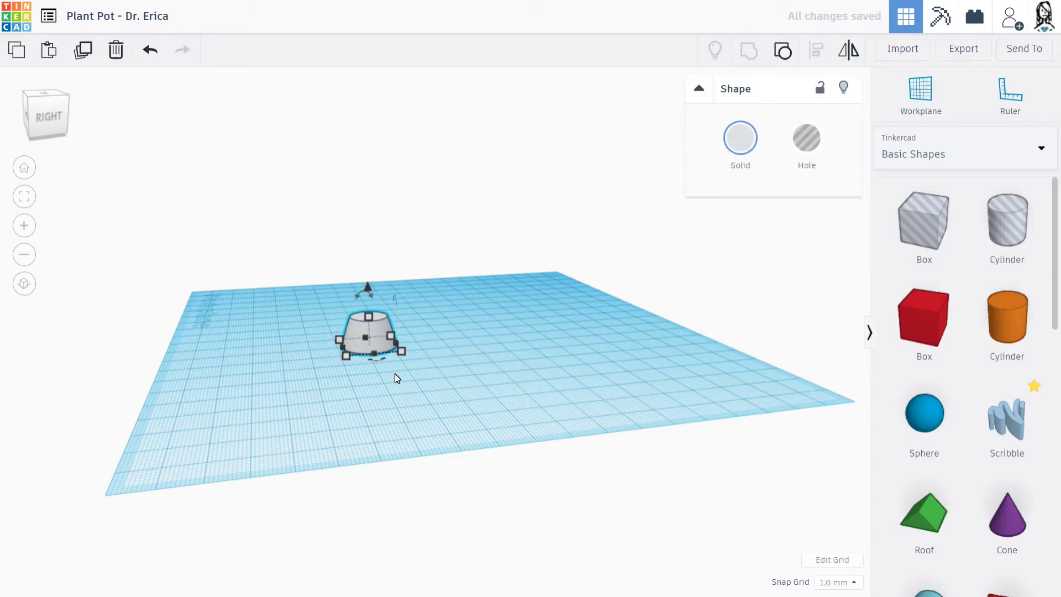
left_click(360, 390)
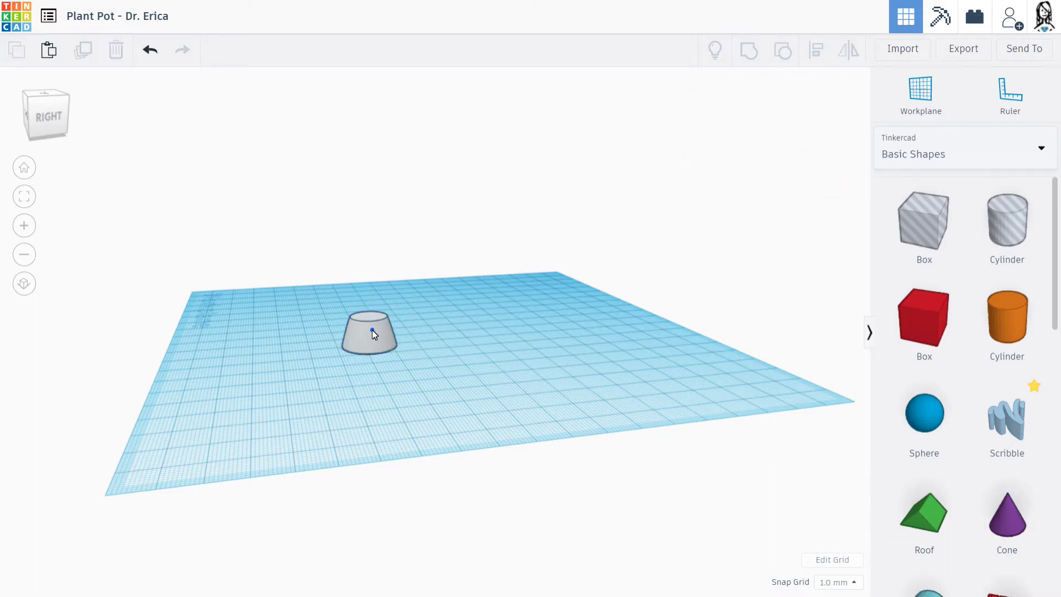
left_click(373, 332)
left_click_drag(361, 299, 361, 299)
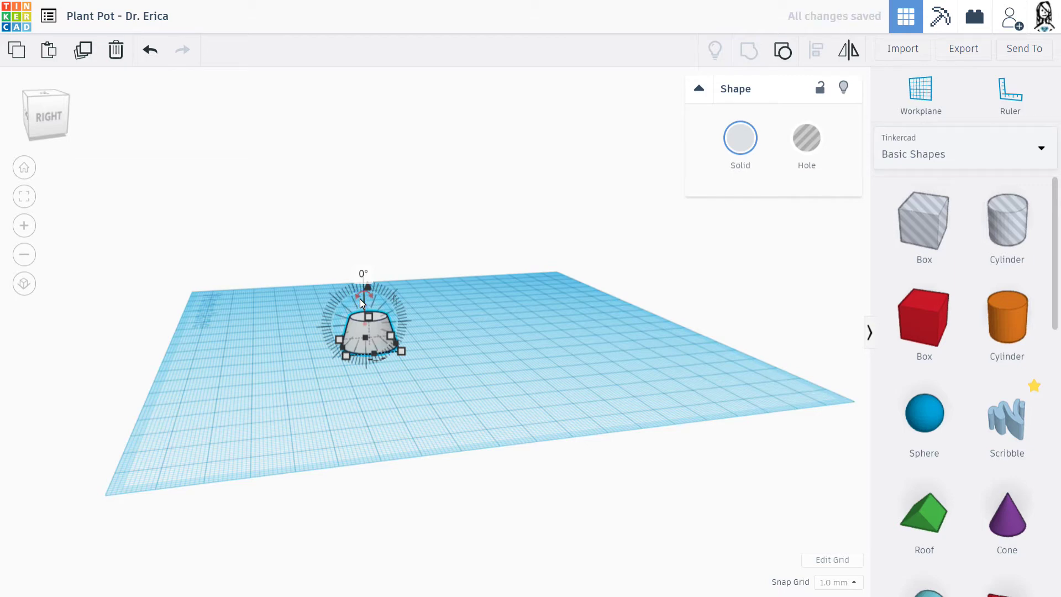
left_click(365, 275)
left_click_drag(357, 294, 359, 375)
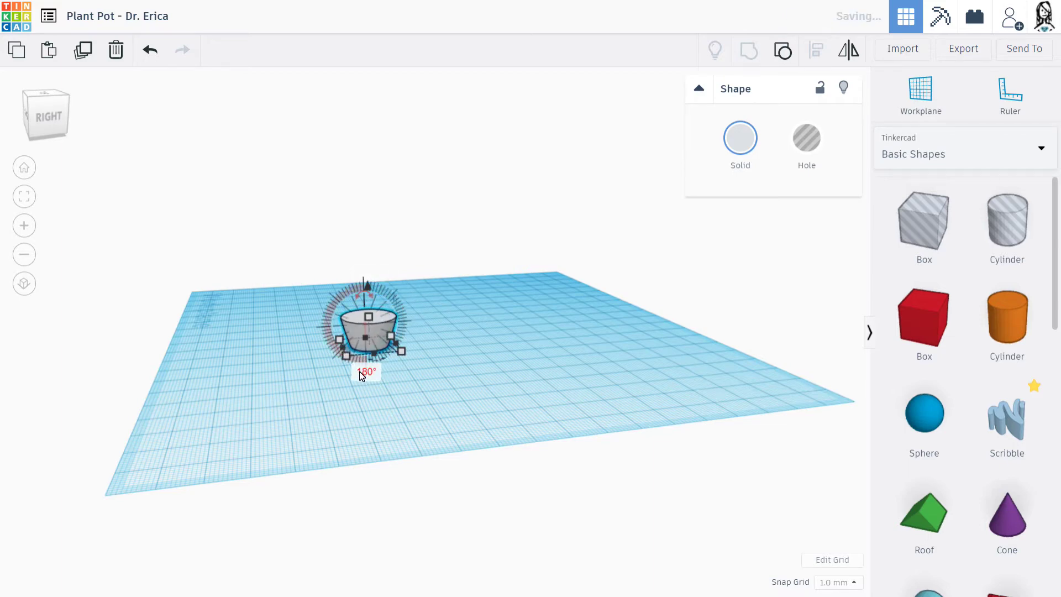
left_click(292, 381)
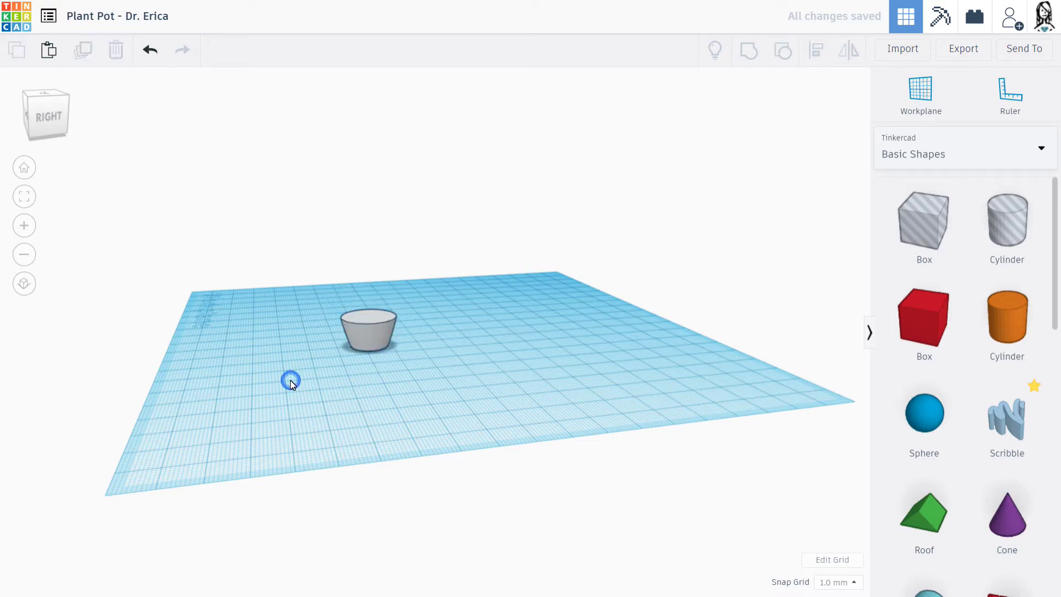
right_click_drag(330, 389, 578, 399)
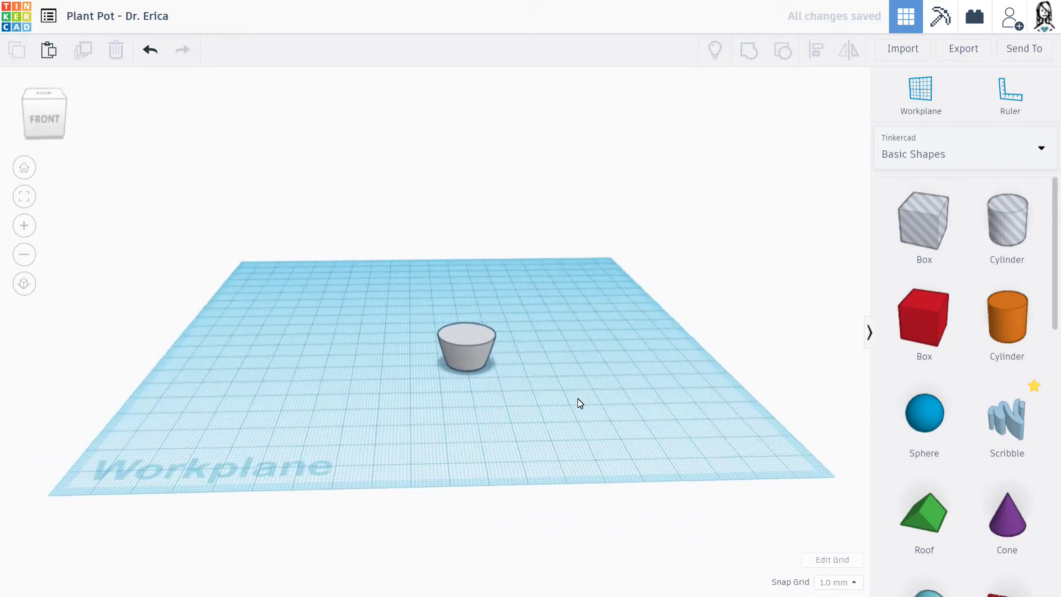
Raise the pot to 18 mm tall and set both its width and depth to 50 mm.
left_click(473, 357)
left_click_drag(475, 336, 477, 316)
left_click(396, 385)
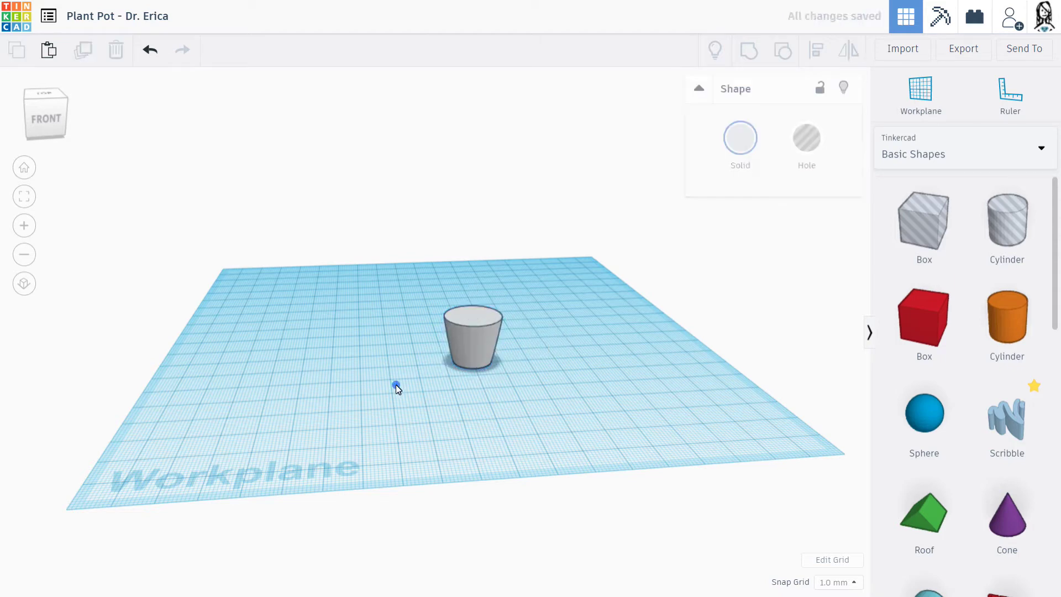
left_click(469, 338)
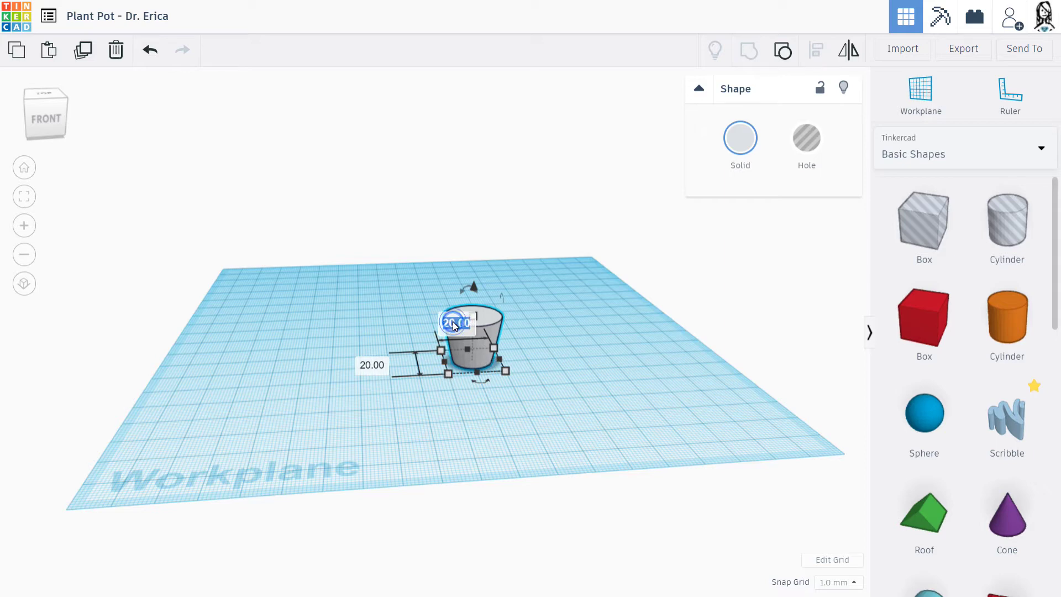
type("0")
key("Return")
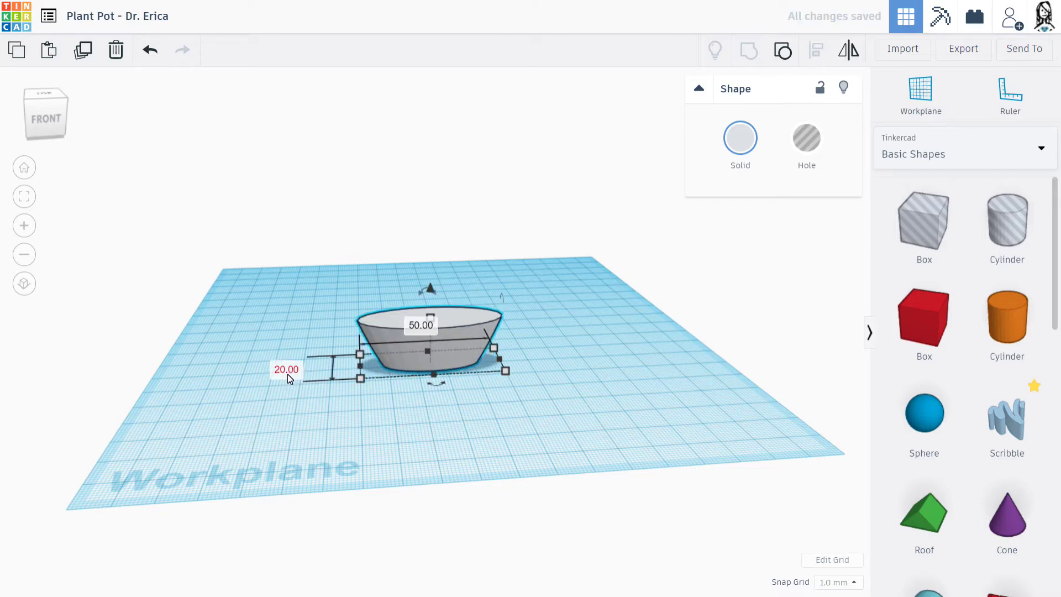
left_click(287, 375)
type("50")
key("Return")
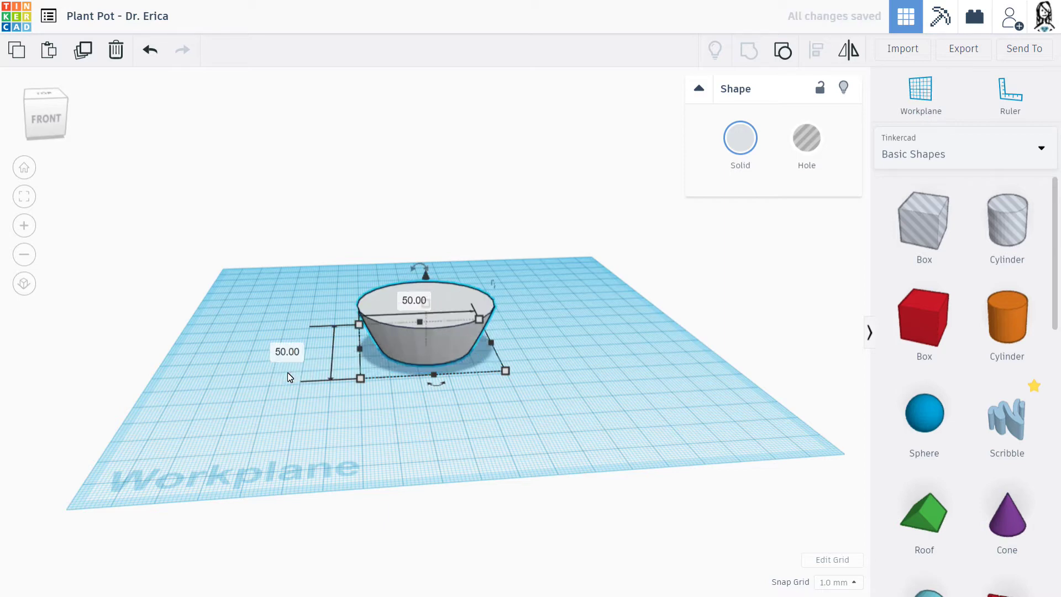
left_click(410, 424)
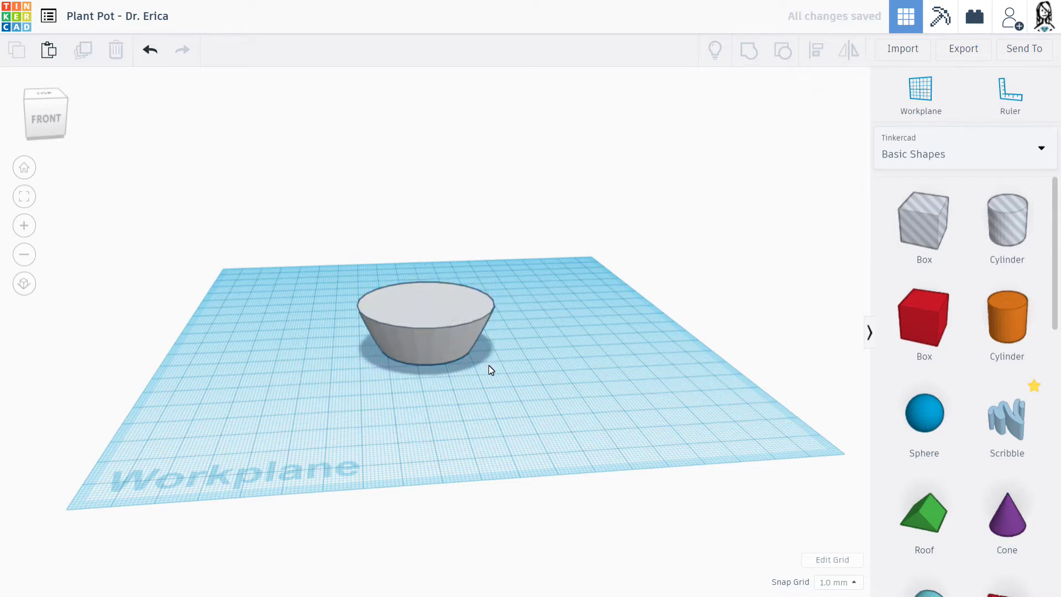
Stretch the pot's height up to 37 mm using the top height handle.
mouse_move(489, 366)
right_mouse_down()
mouse_move(439, 340)
mouse_move(430, 320)
mouse_move(484, 346)
right_mouse_up()
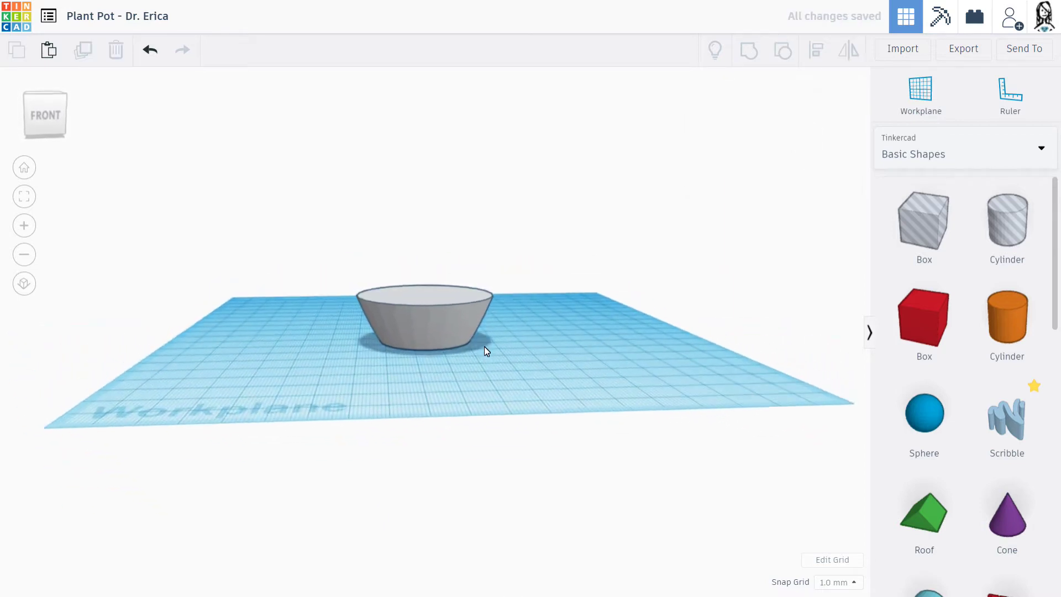
left_click(436, 329)
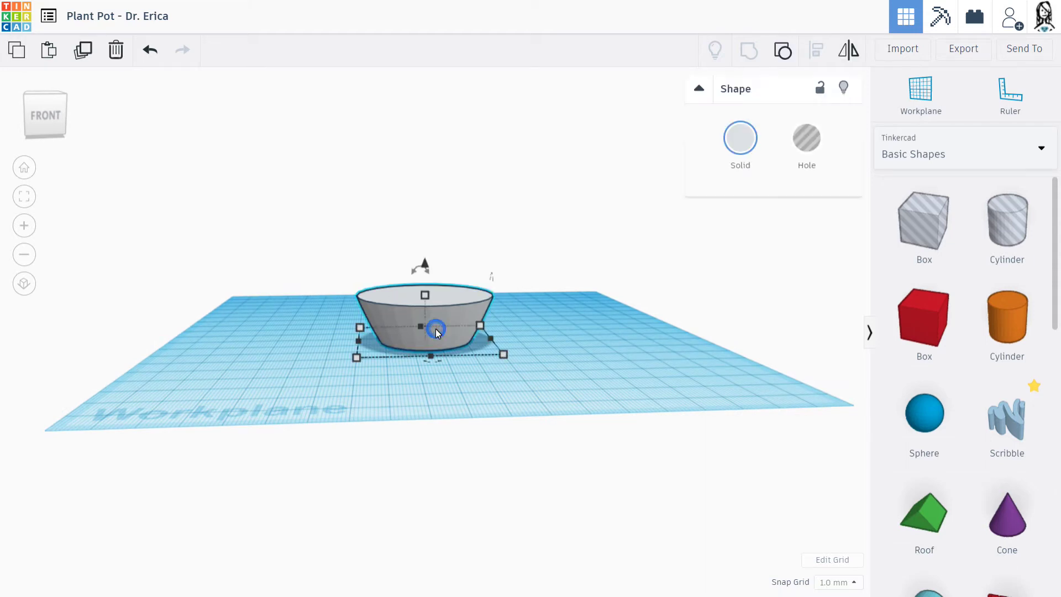
left_click(426, 297)
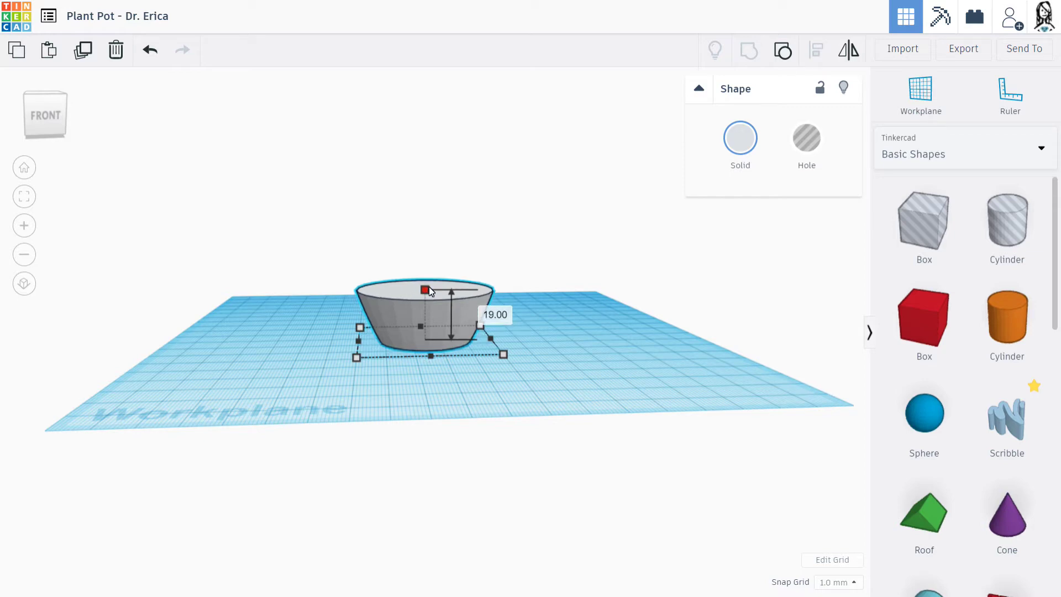
left_click_drag(429, 287, 442, 243)
left_click(311, 360)
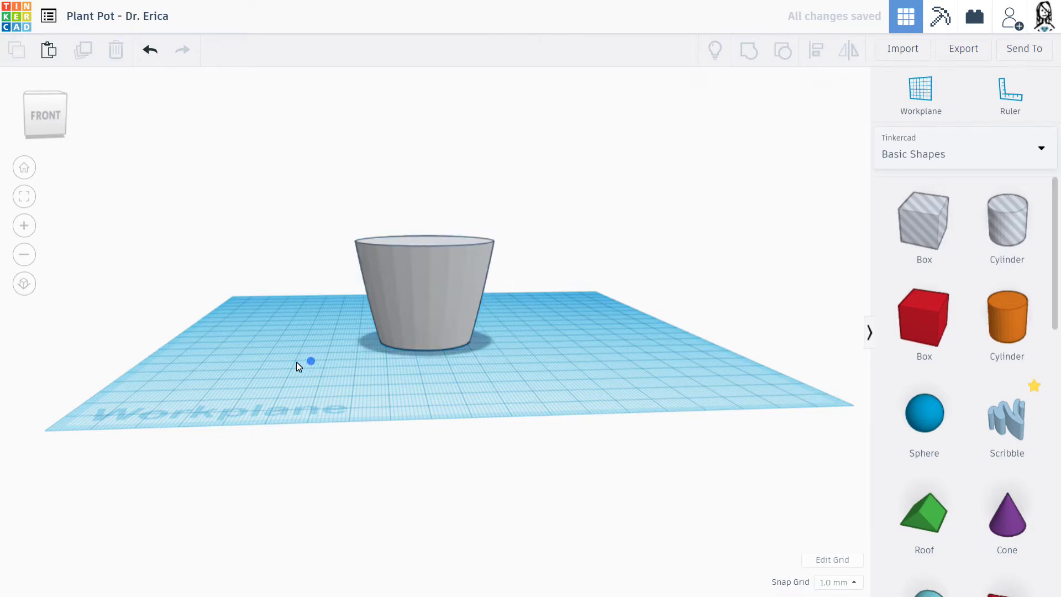
right_click_drag(296, 363, 250, 409)
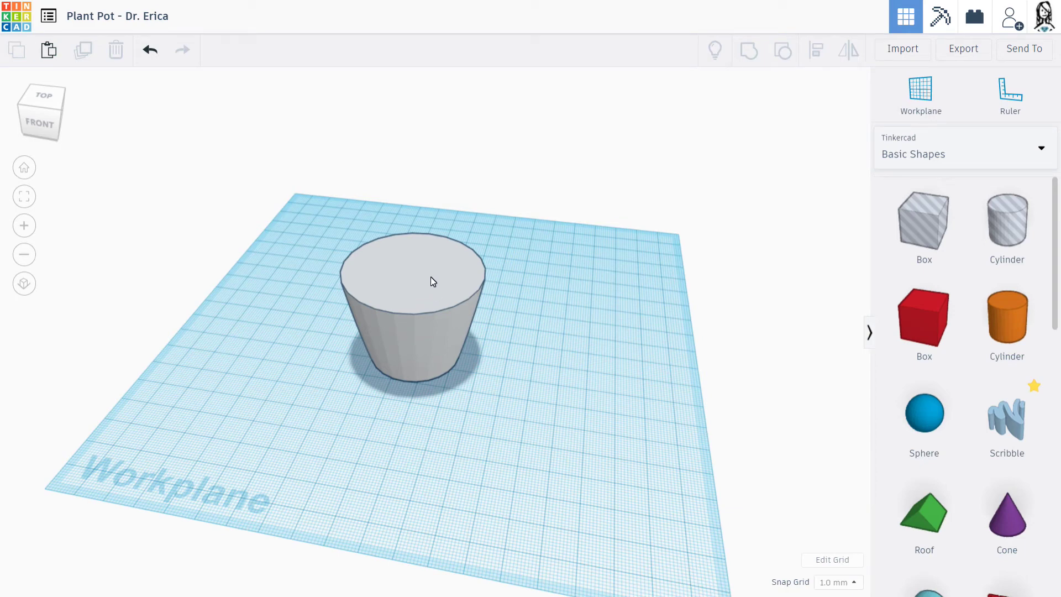
Add a Half Sphere beside the pot, set it to Hole, and resize it to about 29 × 32 mm.
scroll(926, 325, "down", 6)
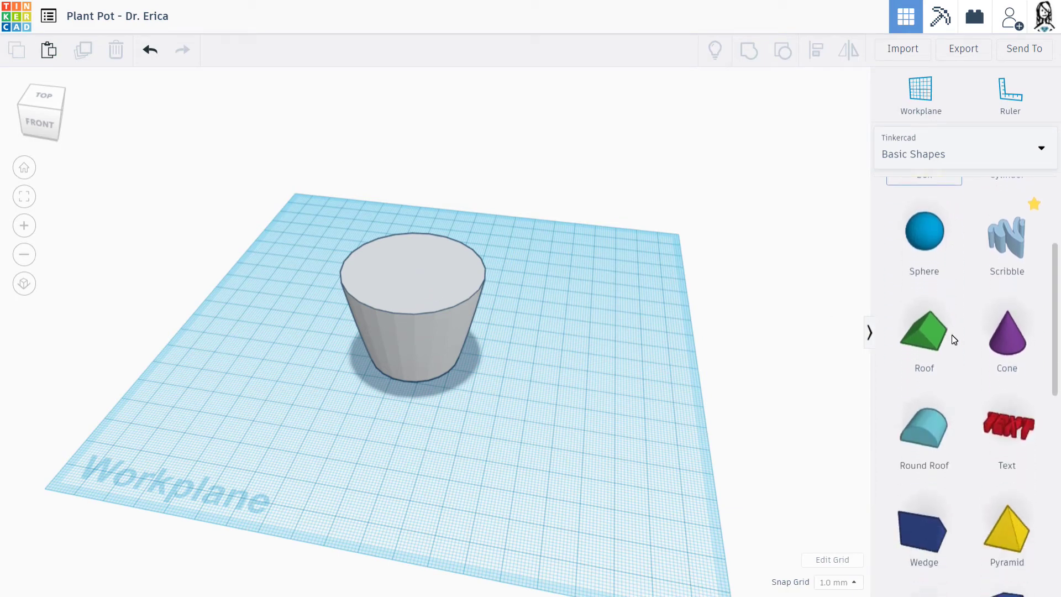
scroll(952, 339, "down", 4)
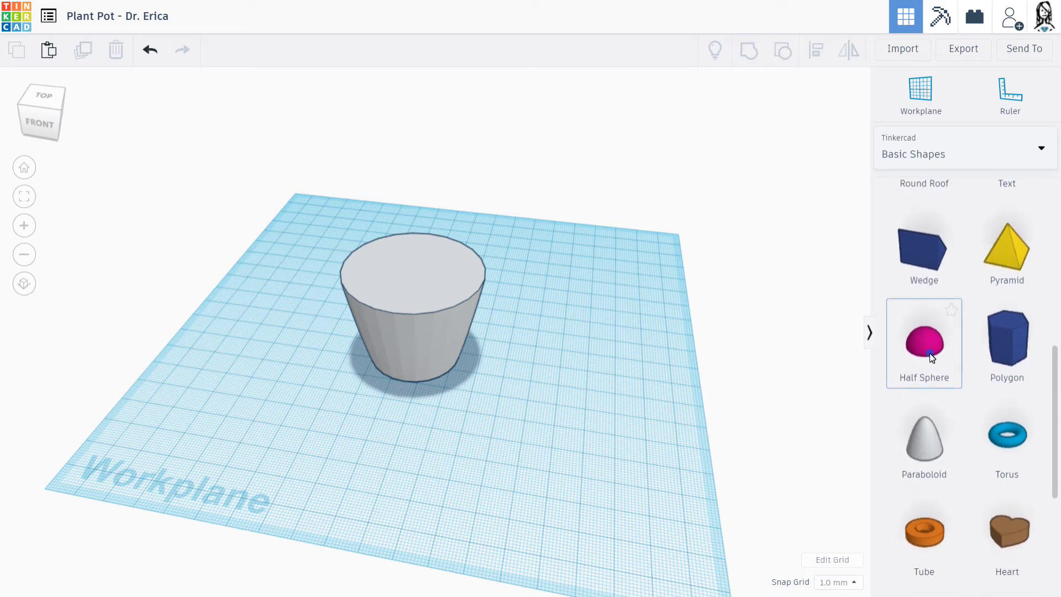
left_click_drag(932, 357, 568, 438)
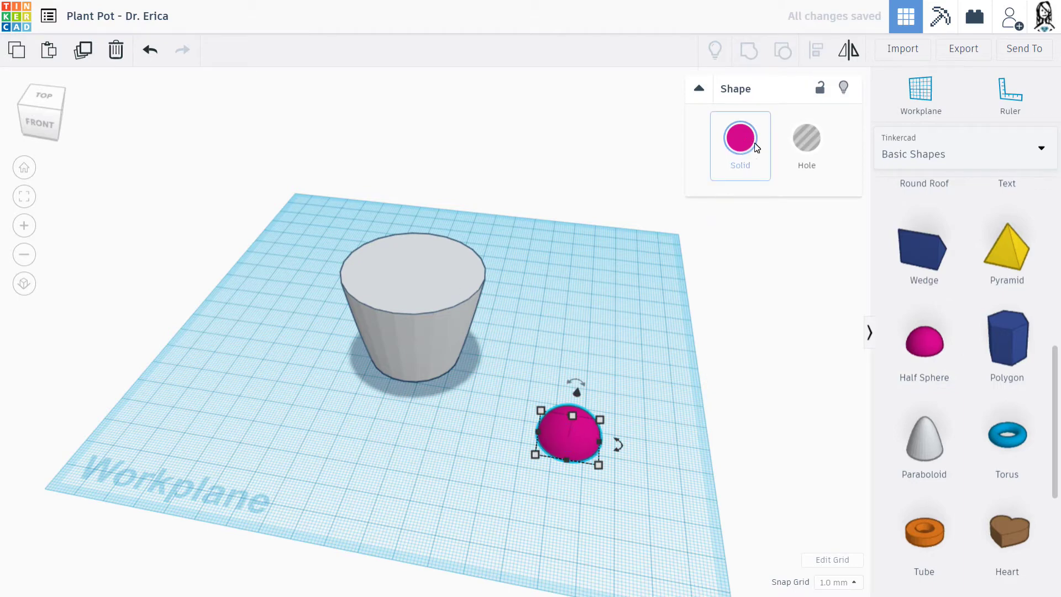
left_click(802, 144)
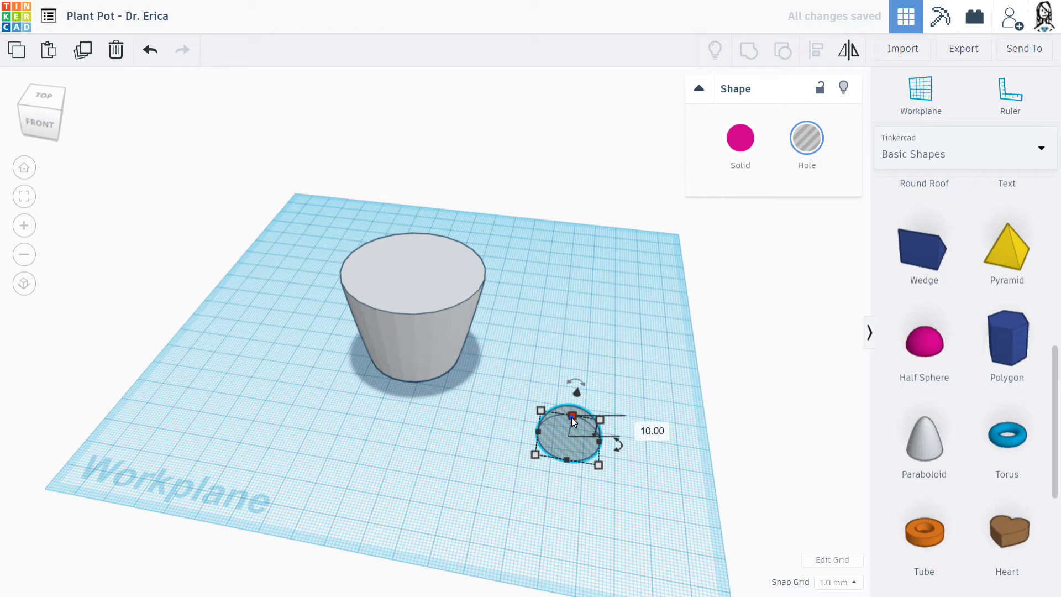
left_click_drag(572, 416, 585, 386)
left_click_drag(543, 414, 522, 386)
Rotate the half-sphere hole 180°, nudge it back, and stretch it to 28 mm tall.
left_click(572, 321)
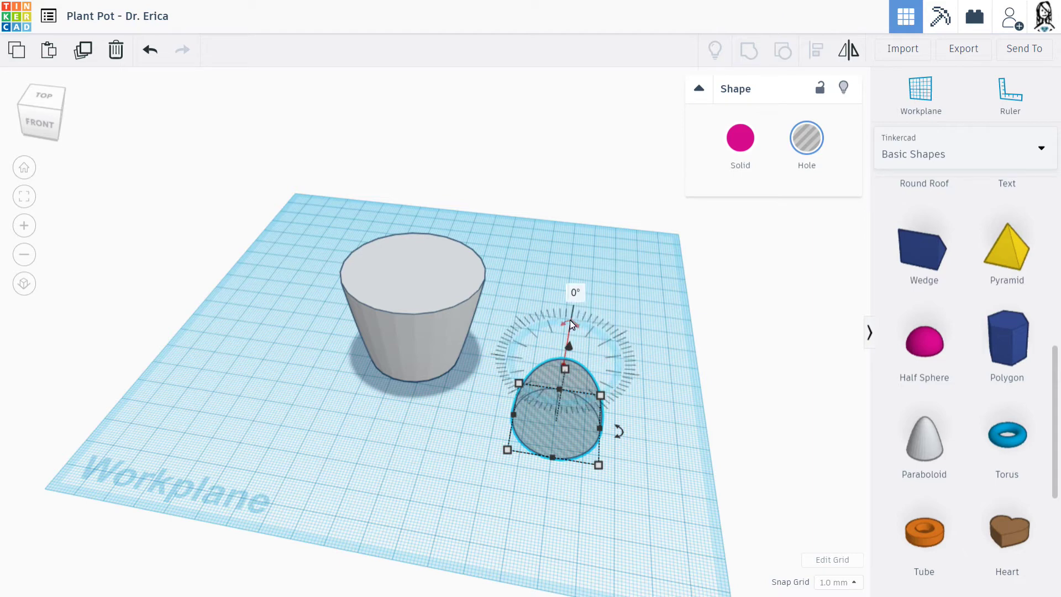
left_click(570, 320)
left_click(577, 290)
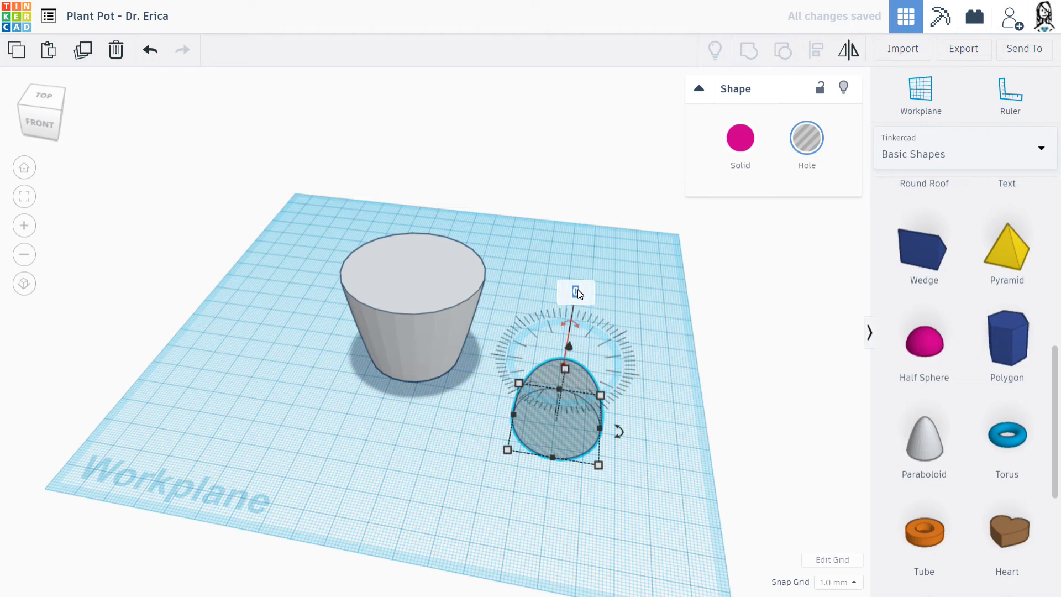
key("Return")
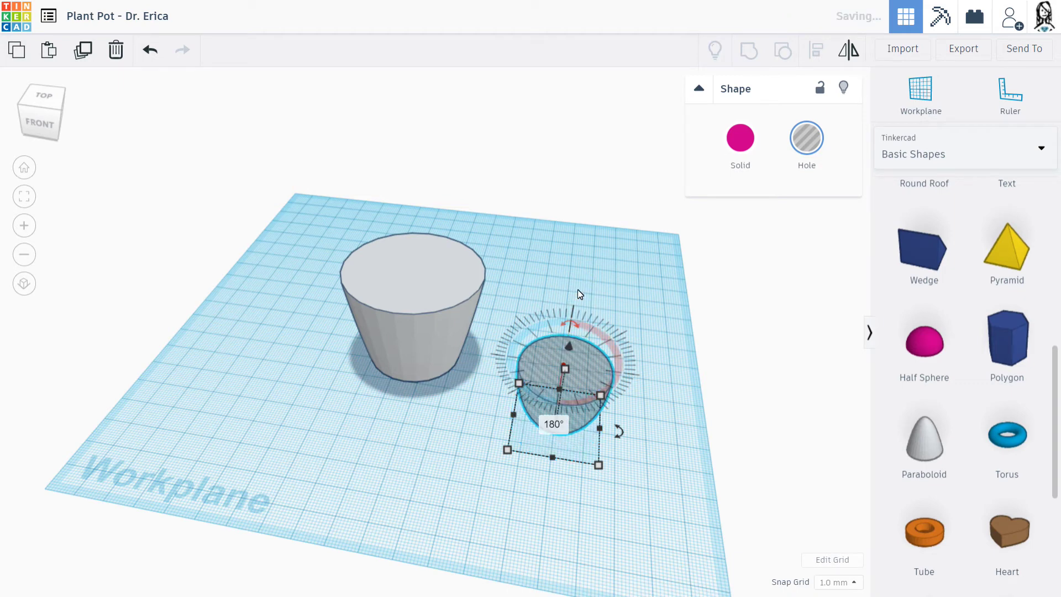
left_click(678, 450)
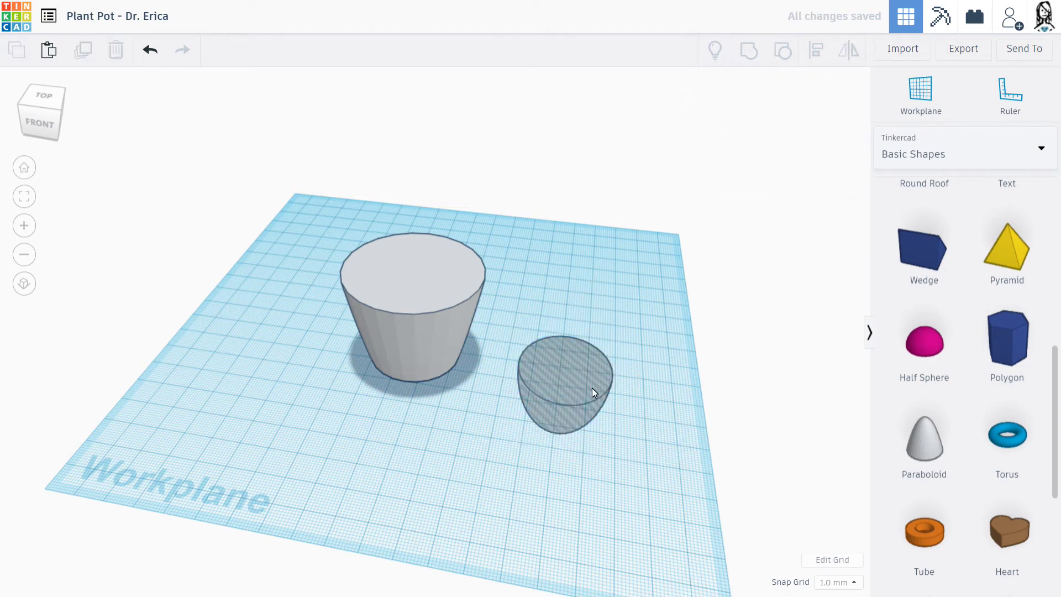
left_click_drag(592, 376, 595, 366)
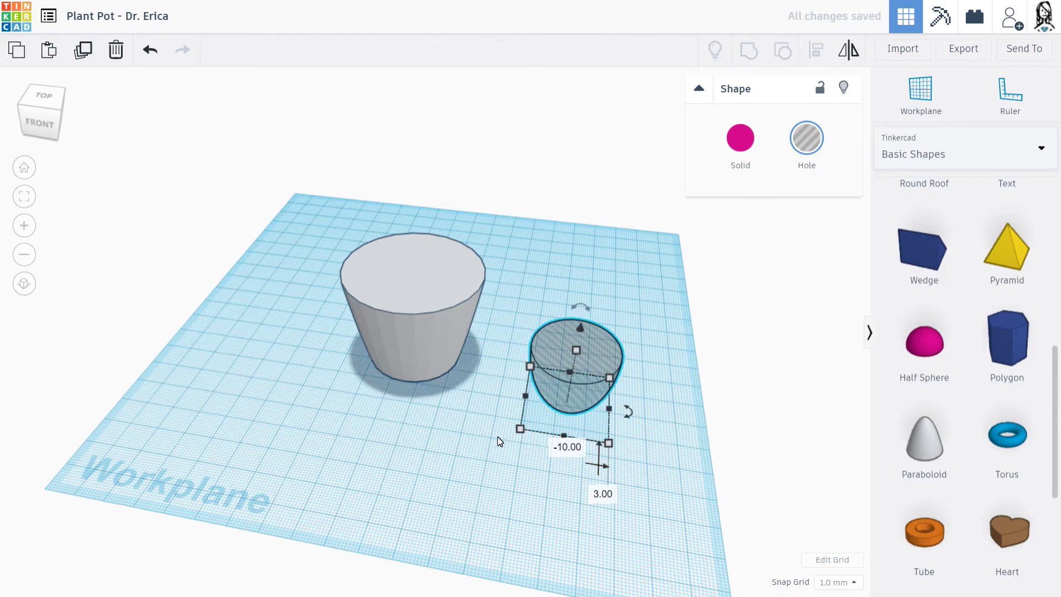
right_click_drag(497, 437, 504, 382)
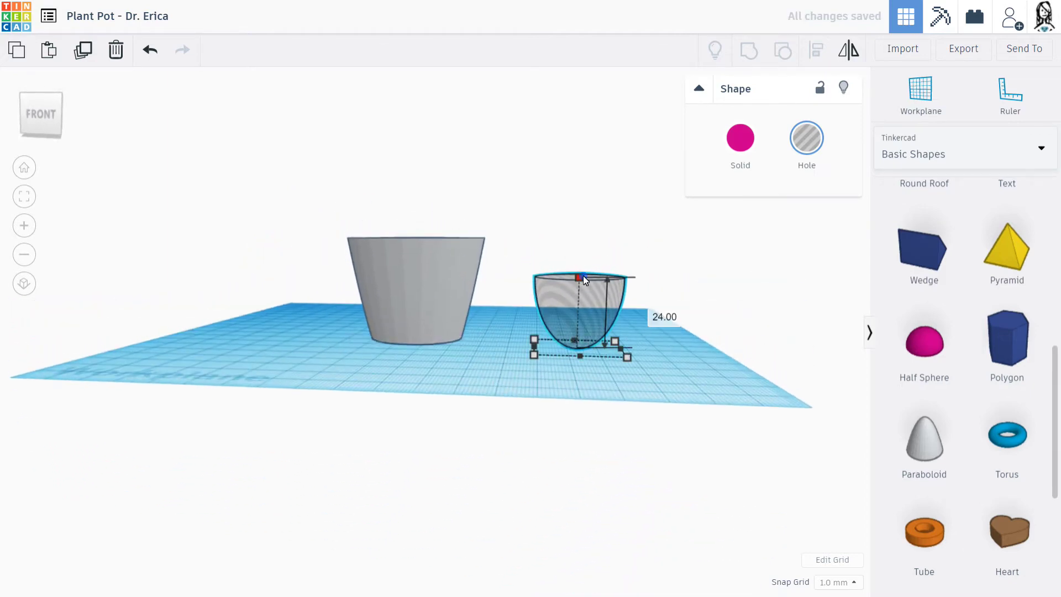
left_click_drag(583, 277, 585, 265)
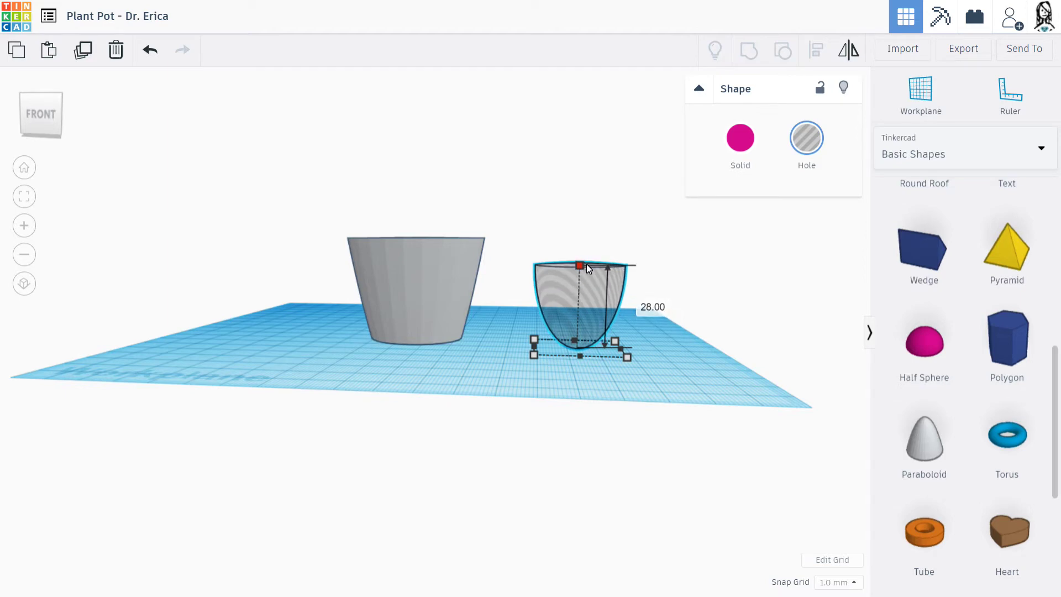
Select the pot and hole together and centre them on each other on both axes with Align.
left_click(423, 330)
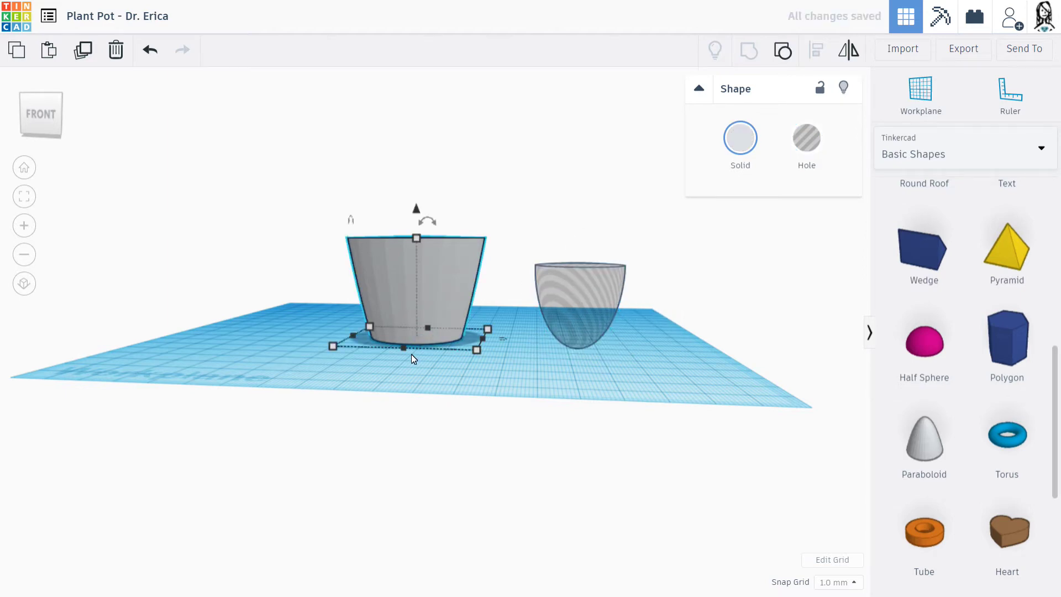
right_click_drag(566, 347, 645, 426)
left_click_drag(643, 421, 340, 275)
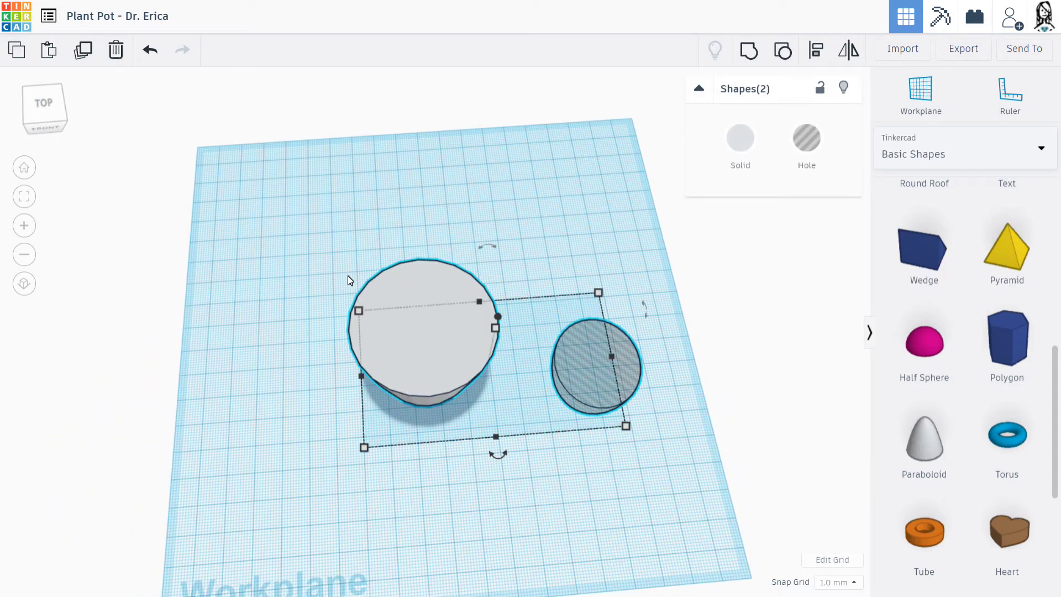
left_click(815, 55)
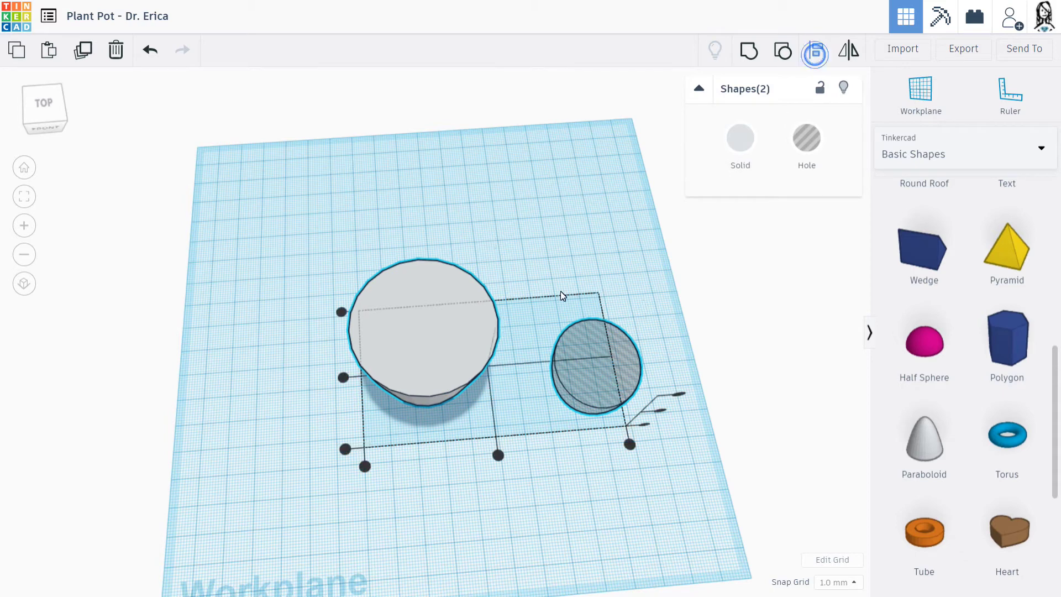
left_click(343, 380)
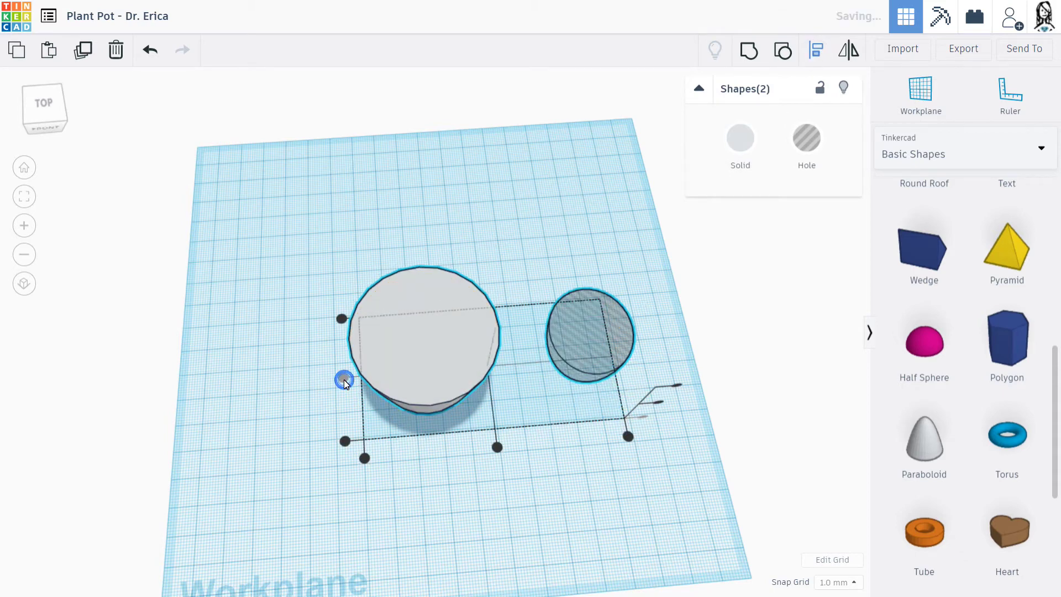
left_click(497, 447)
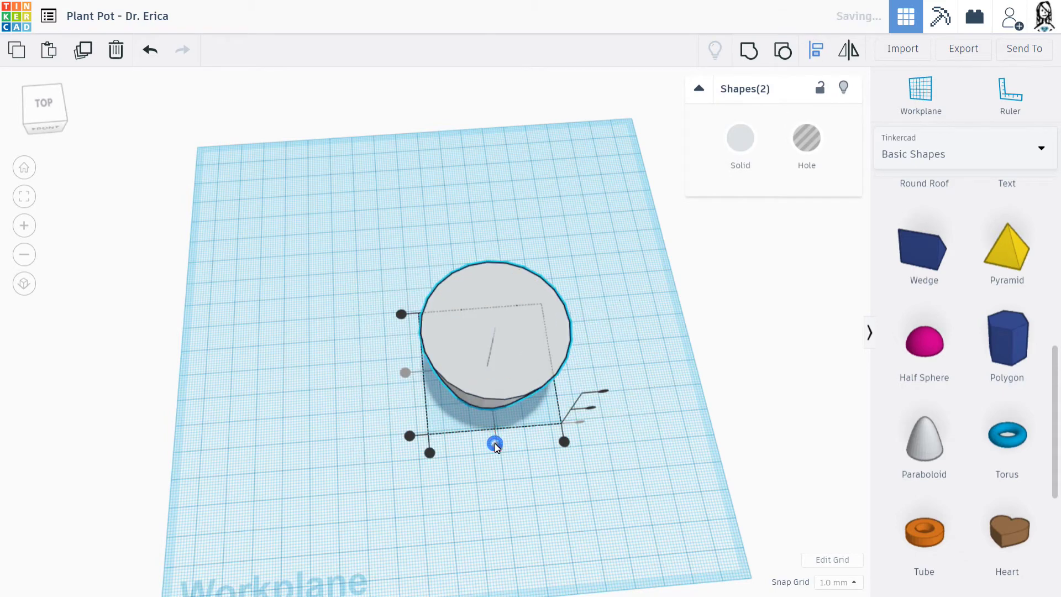
left_click(603, 395)
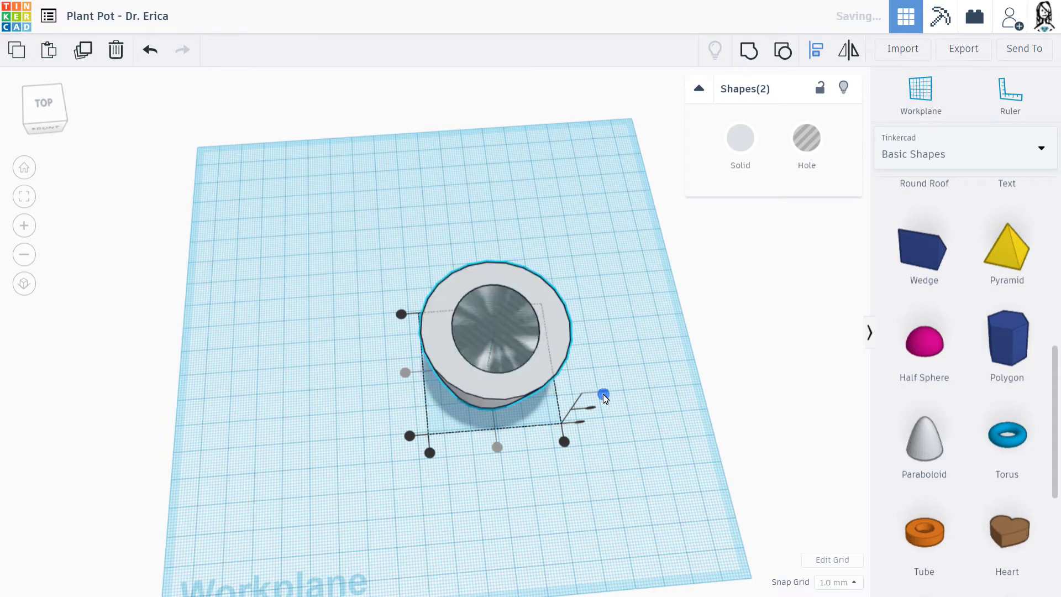
left_click(509, 507)
right_click_drag(509, 507, 491, 396)
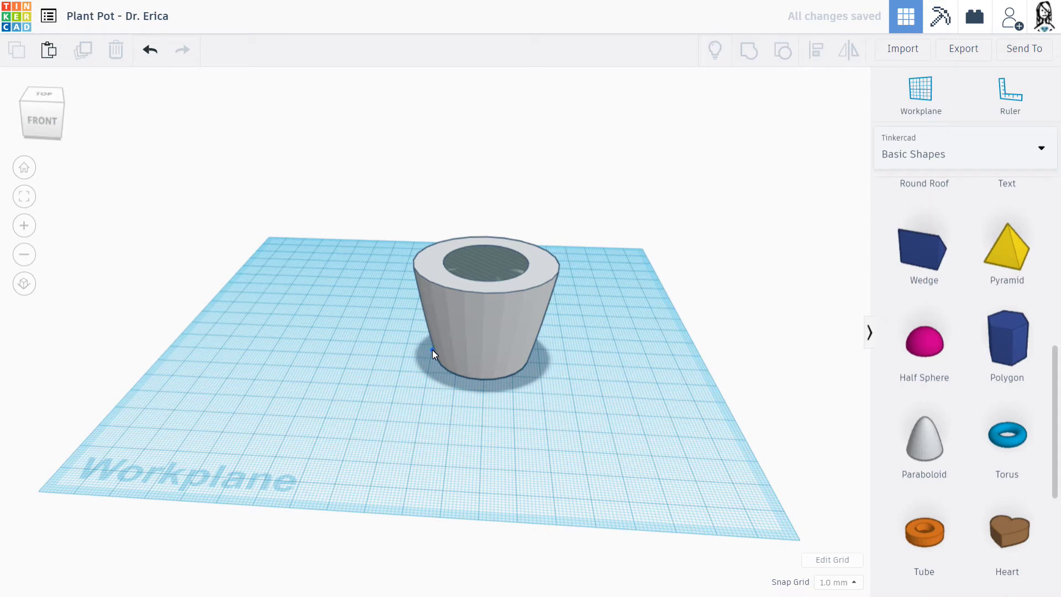
right_click_drag(389, 350, 445, 453)
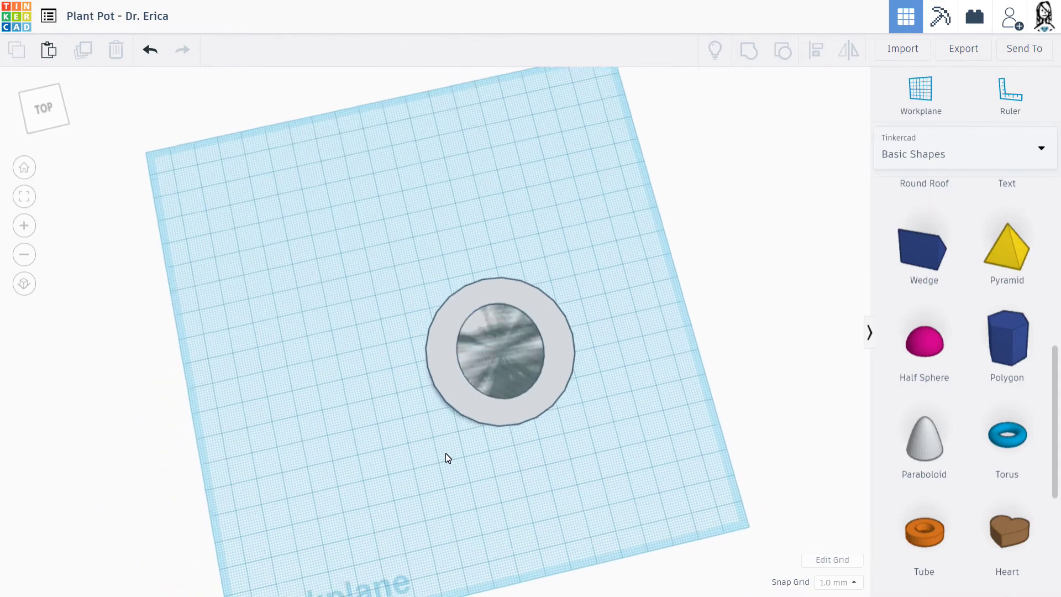
Widen the hole inside the pot to about 37 mm and shift it up-left.
left_click(525, 359)
left_click_drag(542, 393, 566, 404)
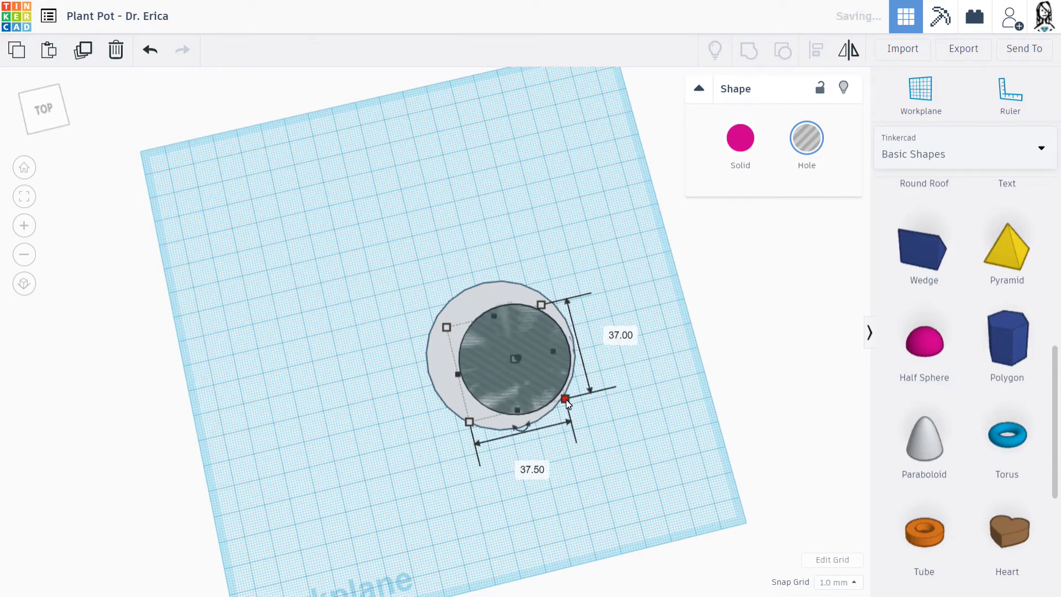
left_click(635, 434)
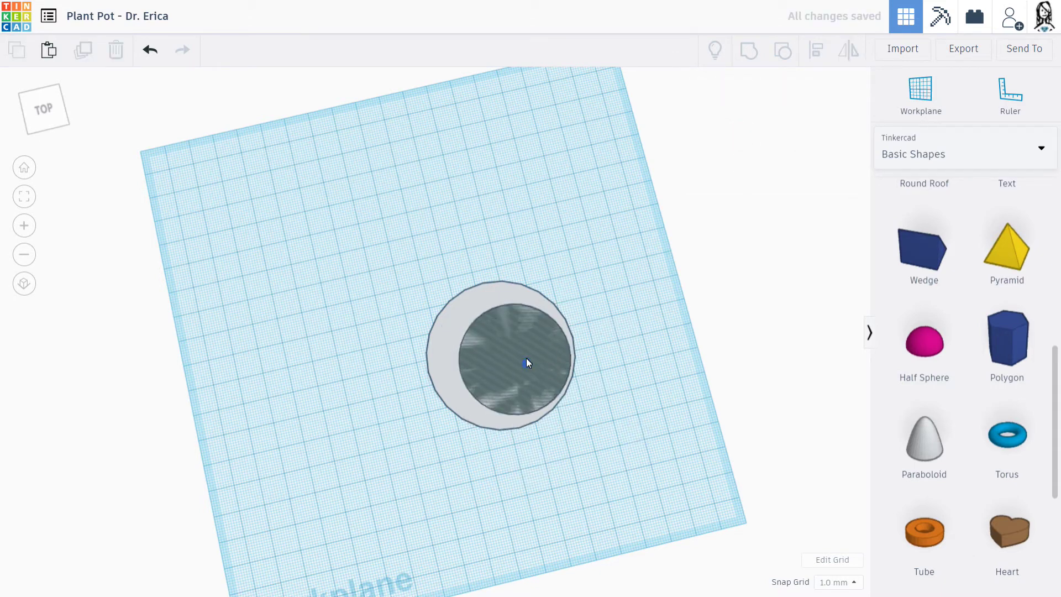
left_click_drag(526, 362, 512, 357)
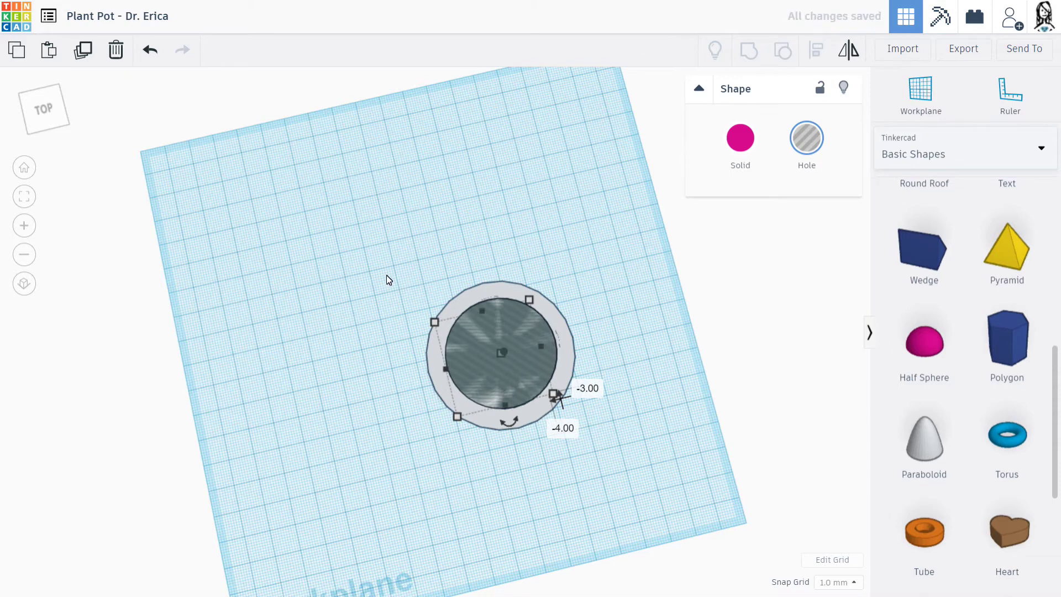
Re-select the pot and enlarged hole and re-centre them on both axes.
left_click_drag(386, 275, 626, 441)
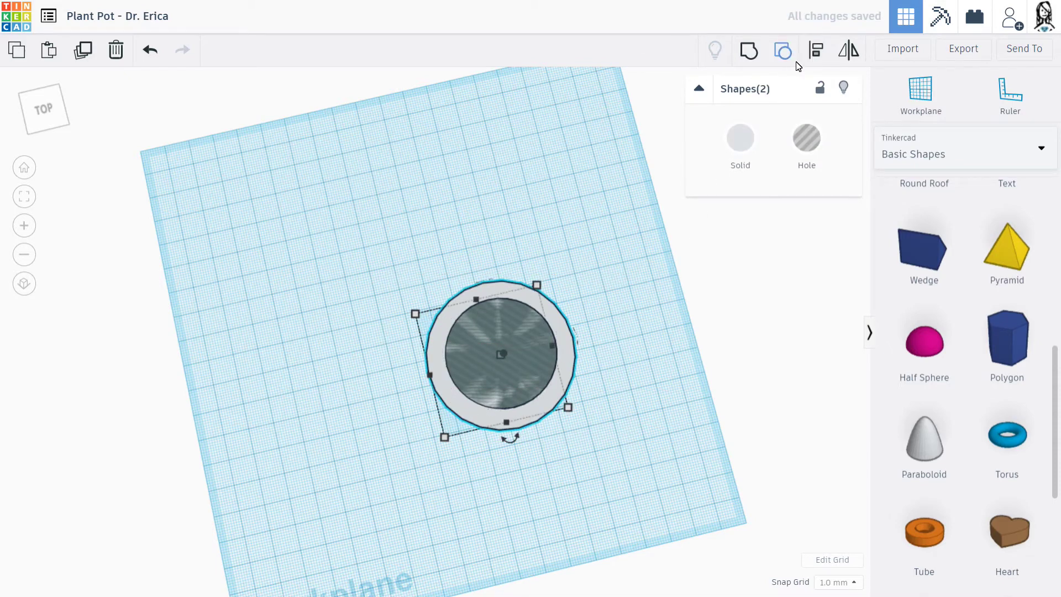
left_click(818, 56)
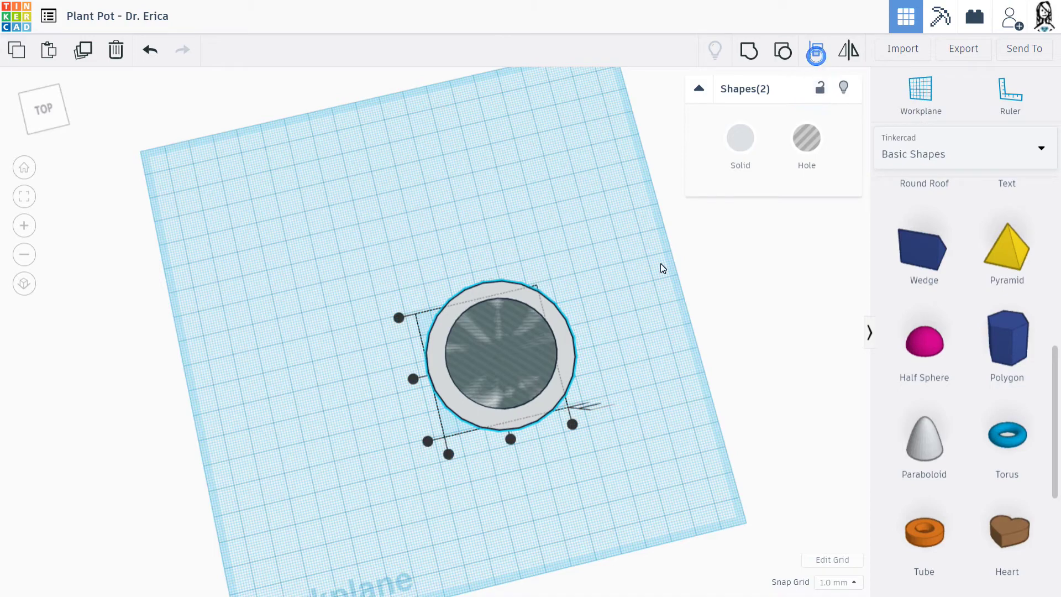
left_click(510, 439)
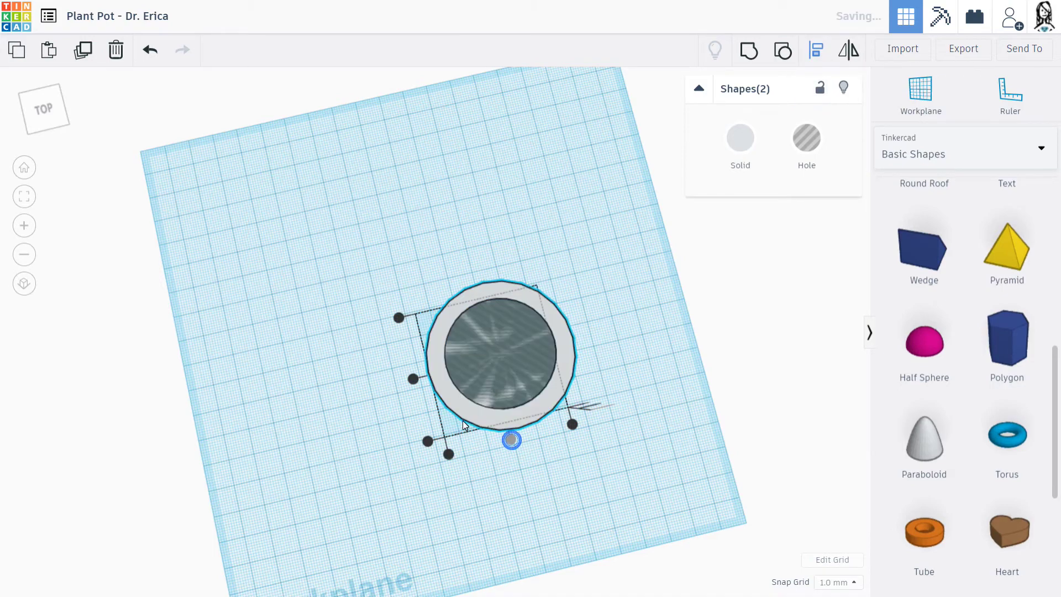
left_click(415, 379)
left_click(360, 387)
right_click_drag(361, 387, 320, 284)
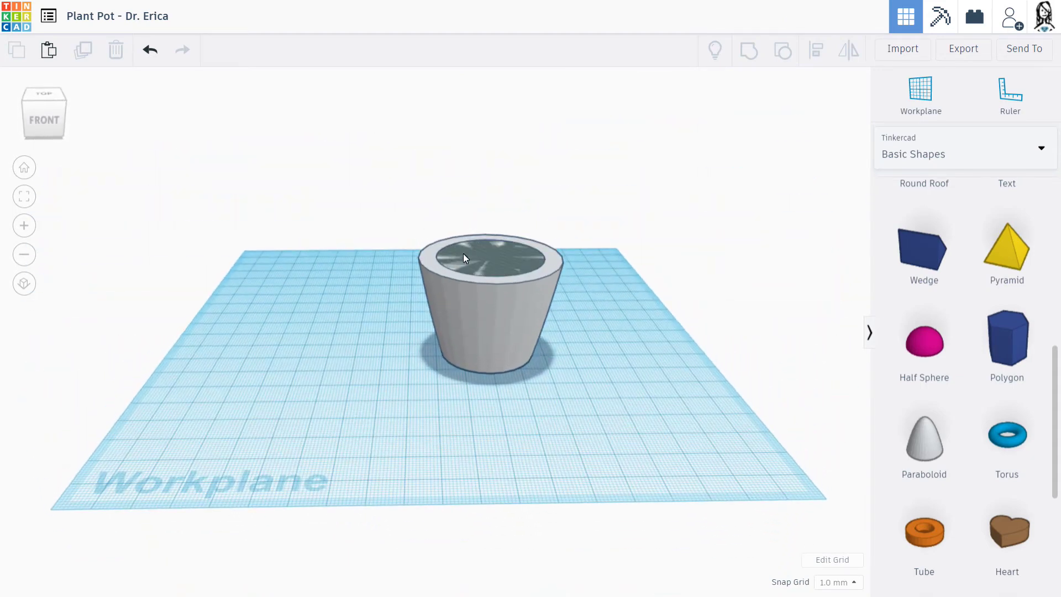
Toggle the selected shape to Hole and back to Solid to check its setting.
left_click(430, 283)
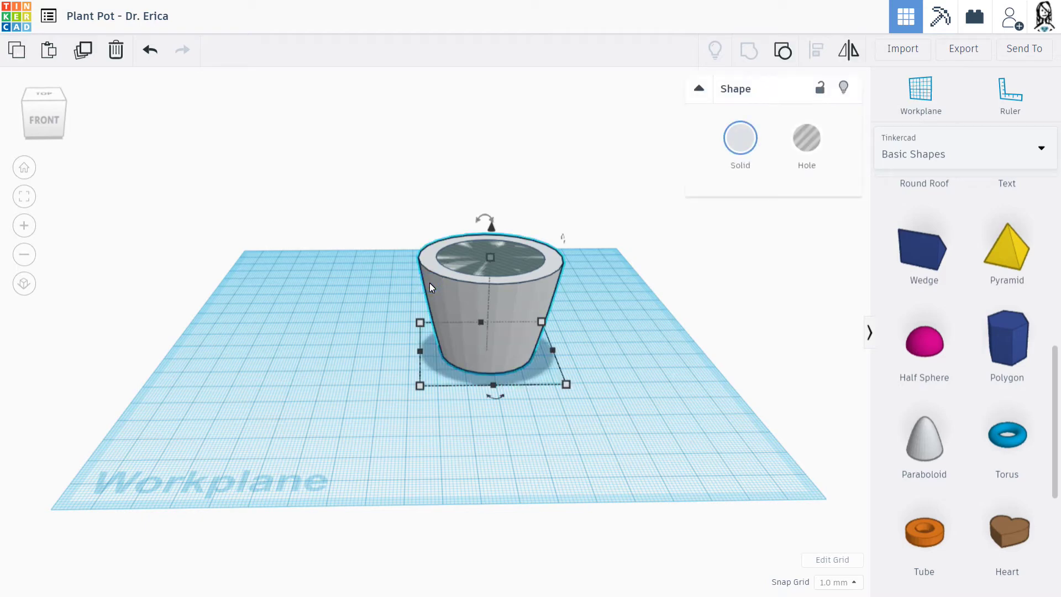
left_click(803, 149)
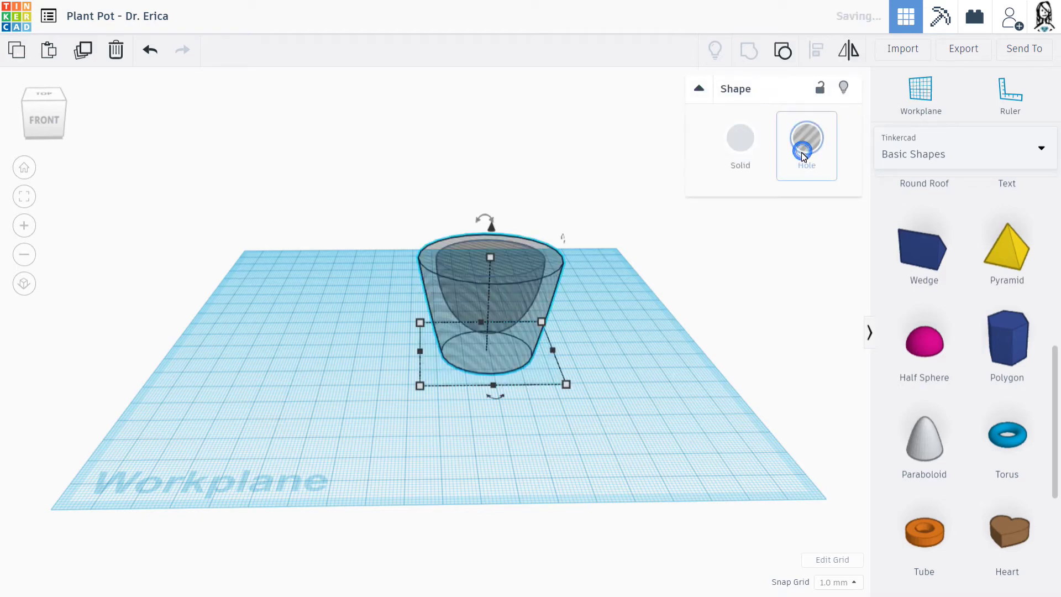
right_click_drag(612, 407, 600, 367)
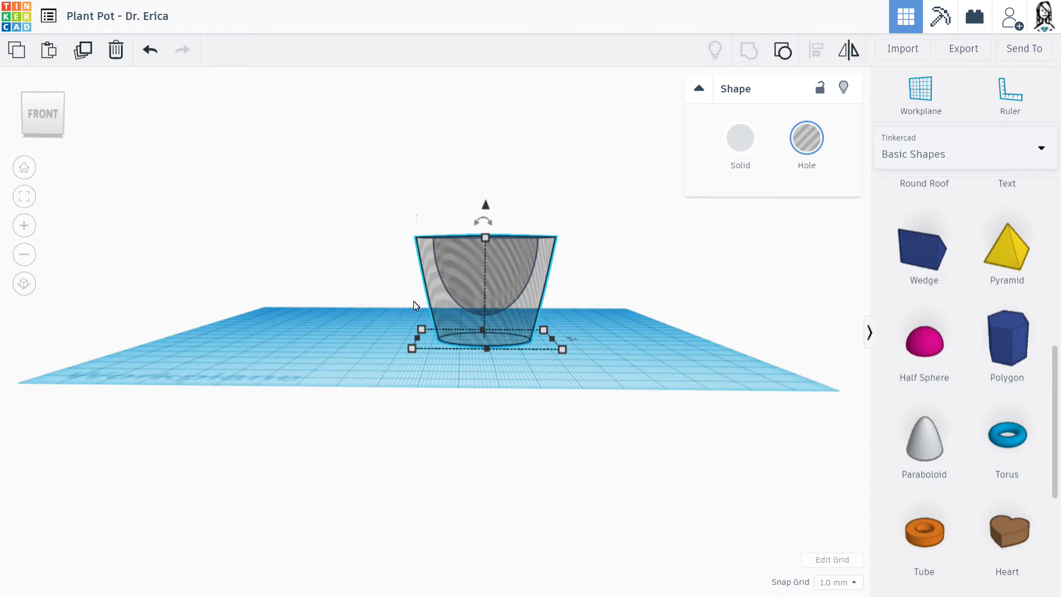
left_click(749, 138)
left_click(606, 327)
Select the pot and its inner hole together and group them into one hollow pot.
right_click_drag(606, 327, 602, 410)
left_click_drag(602, 407, 505, 295)
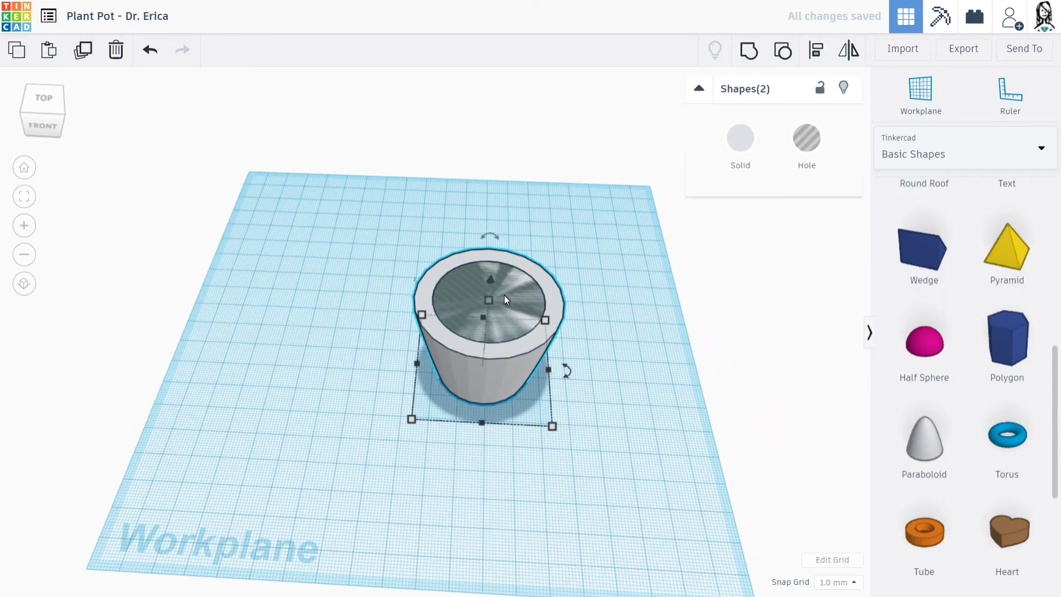
left_click(750, 50)
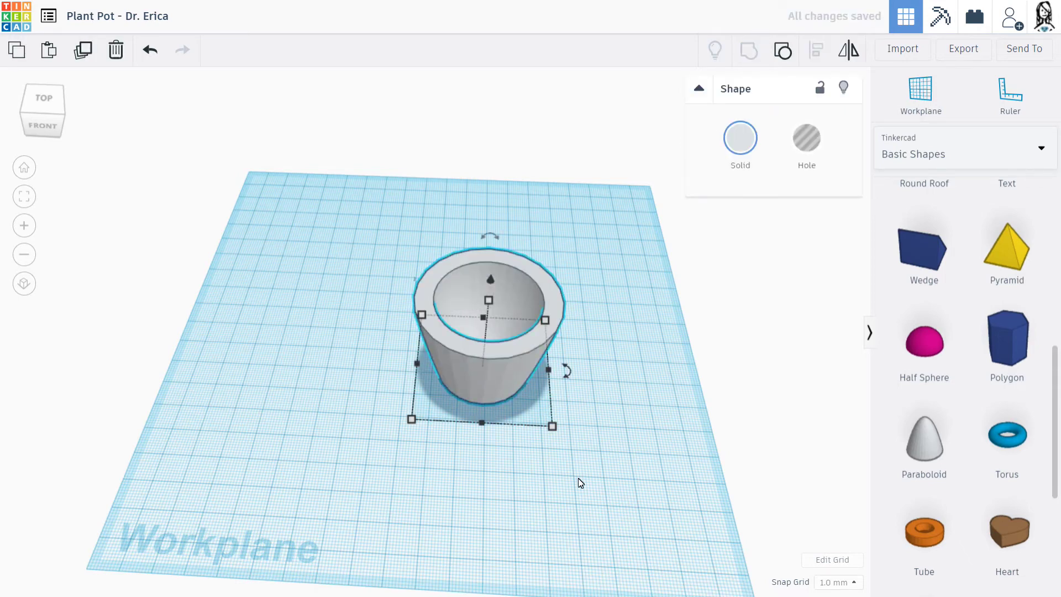
left_click(625, 438)
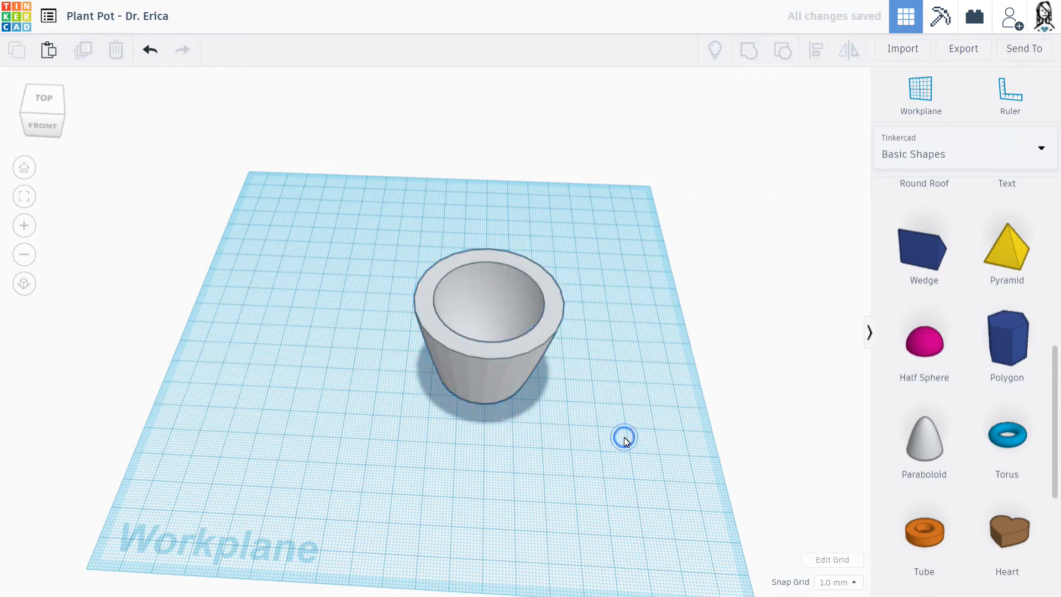
Place a cylinder hole beside the pot and resize it to 6 × 6 mm.
right_click_drag(614, 422, 602, 477)
scroll(1004, 394, "up", 3)
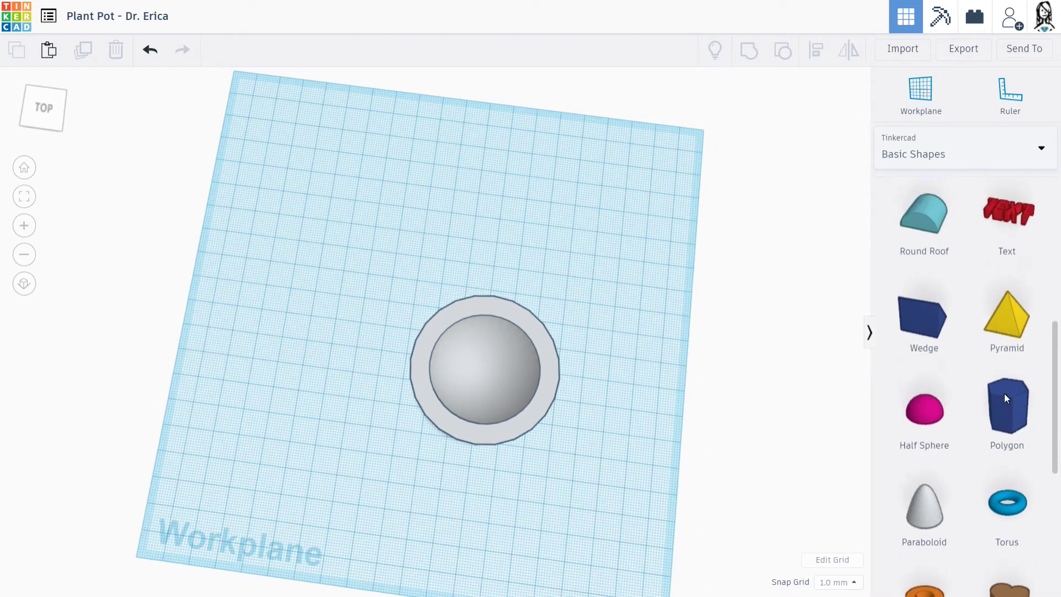
scroll(1004, 394, "up", 5)
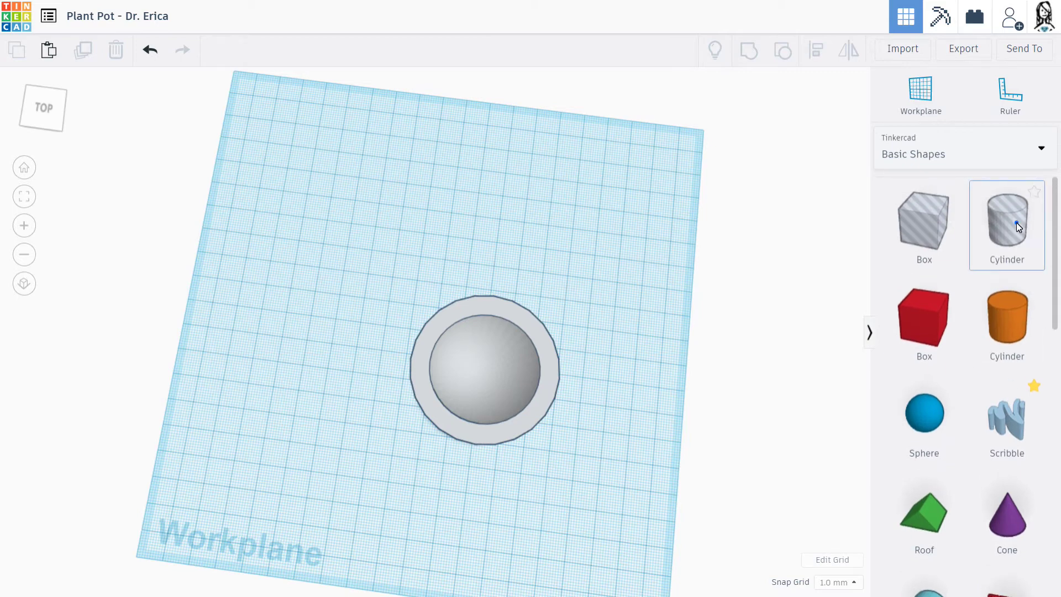
left_click_drag(1017, 222, 588, 315)
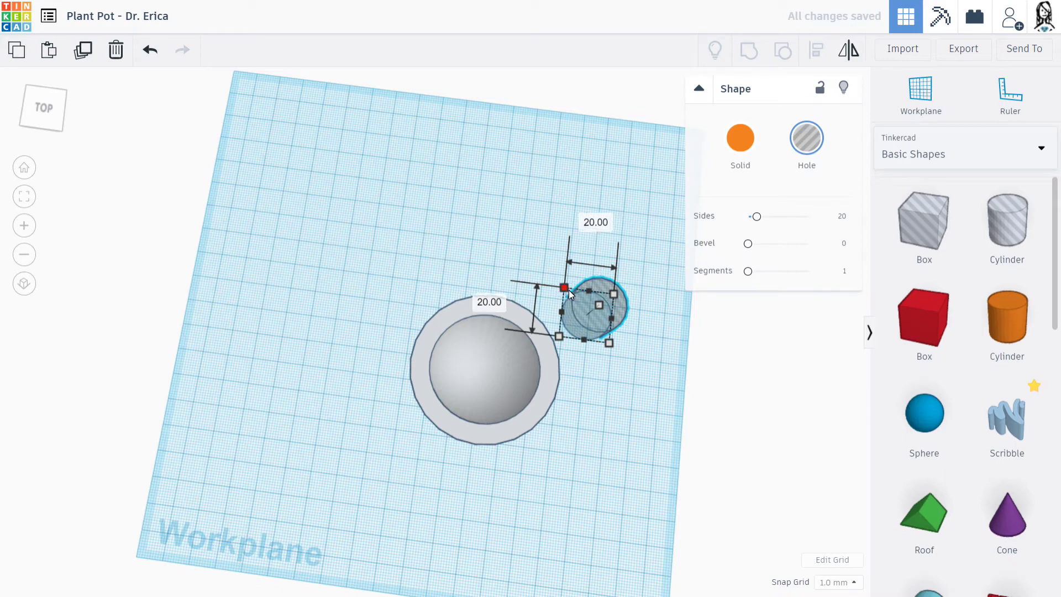
left_click_drag(566, 291, 591, 326)
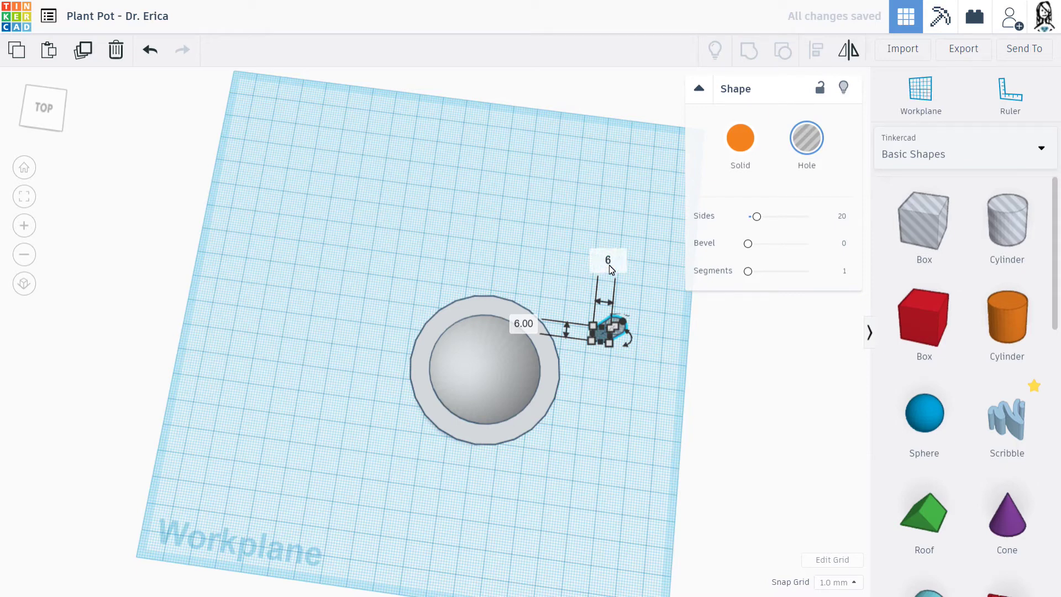
key("Return")
left_click(636, 513)
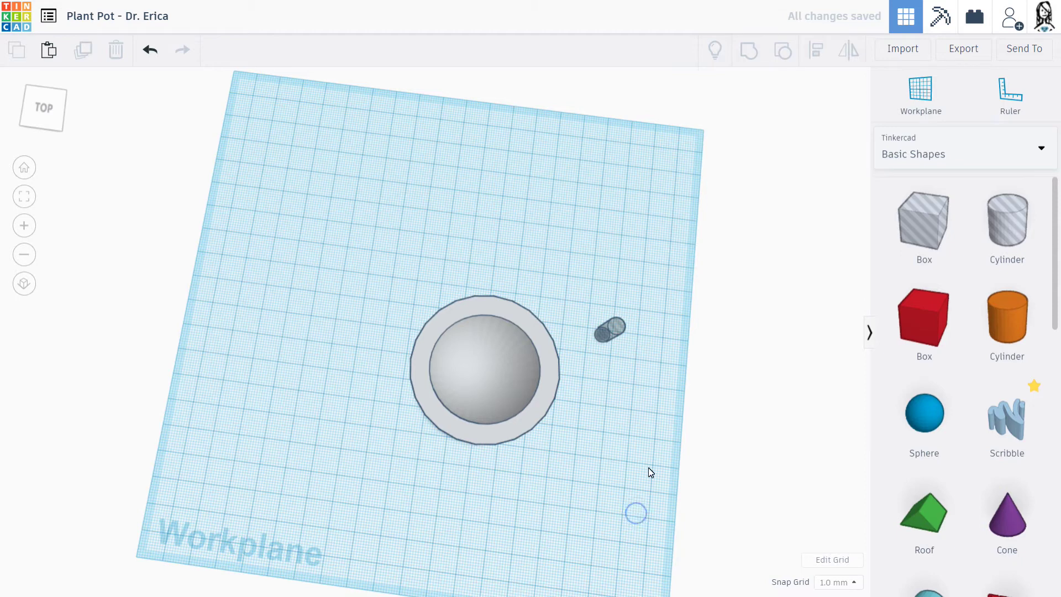
Move the small hole lower and position a second 6 mm hole above it.
left_click_drag(602, 337, 590, 407)
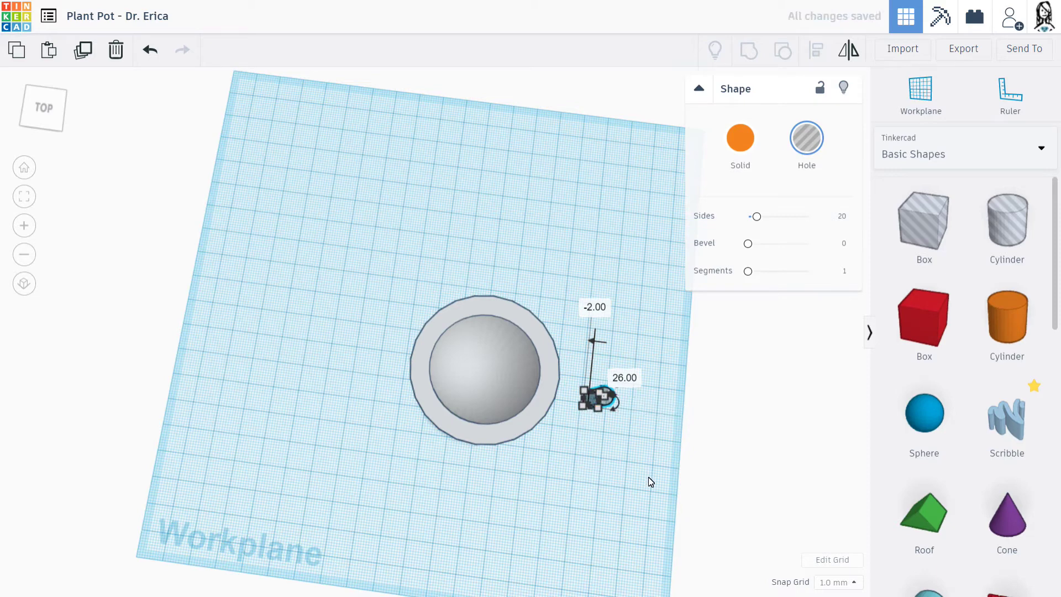
left_click(649, 478)
left_click(599, 400)
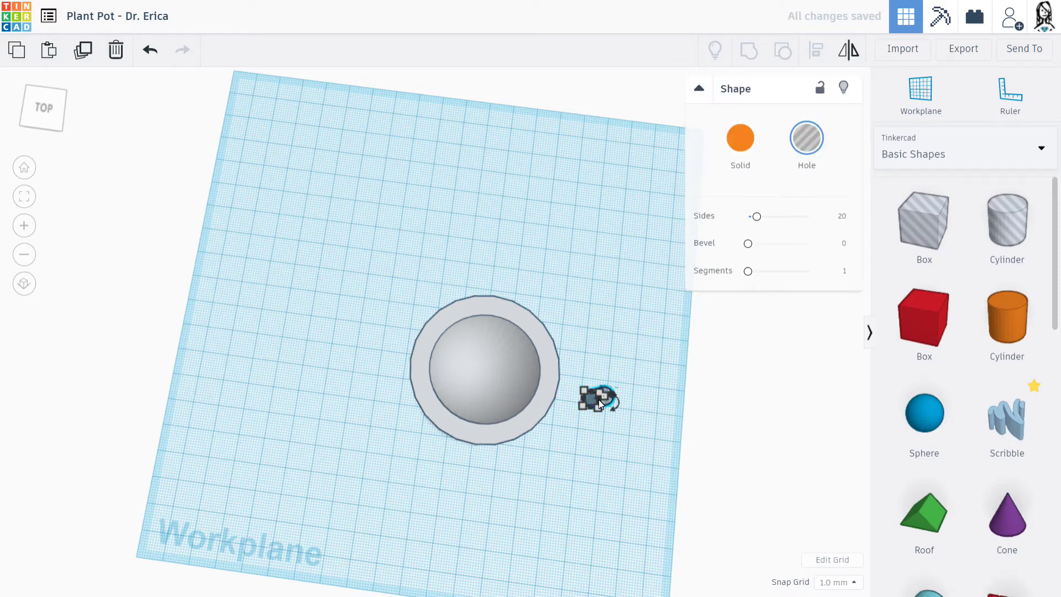
left_click(613, 372)
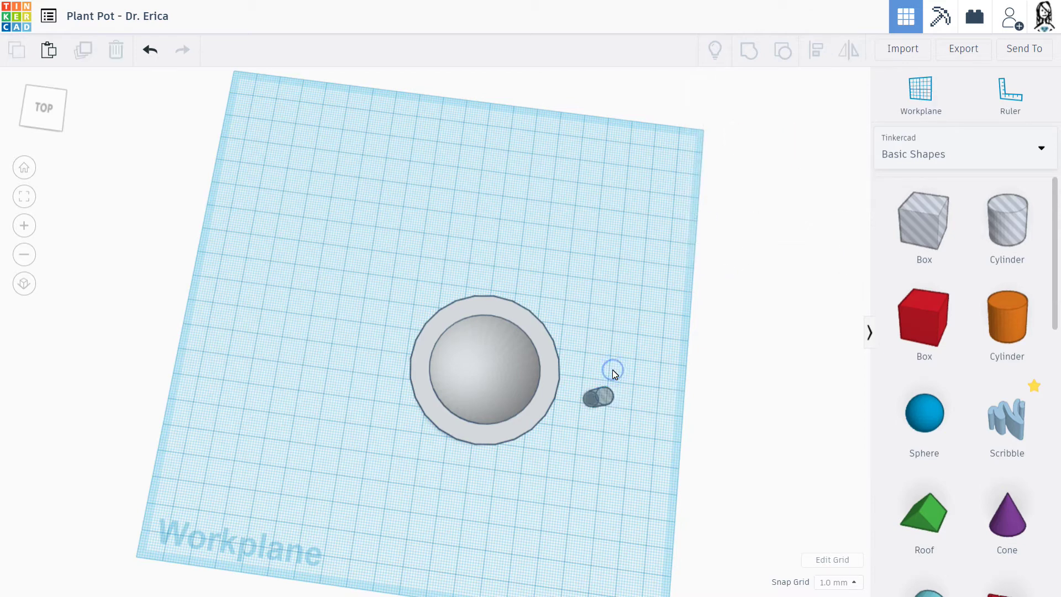
left_click(615, 375)
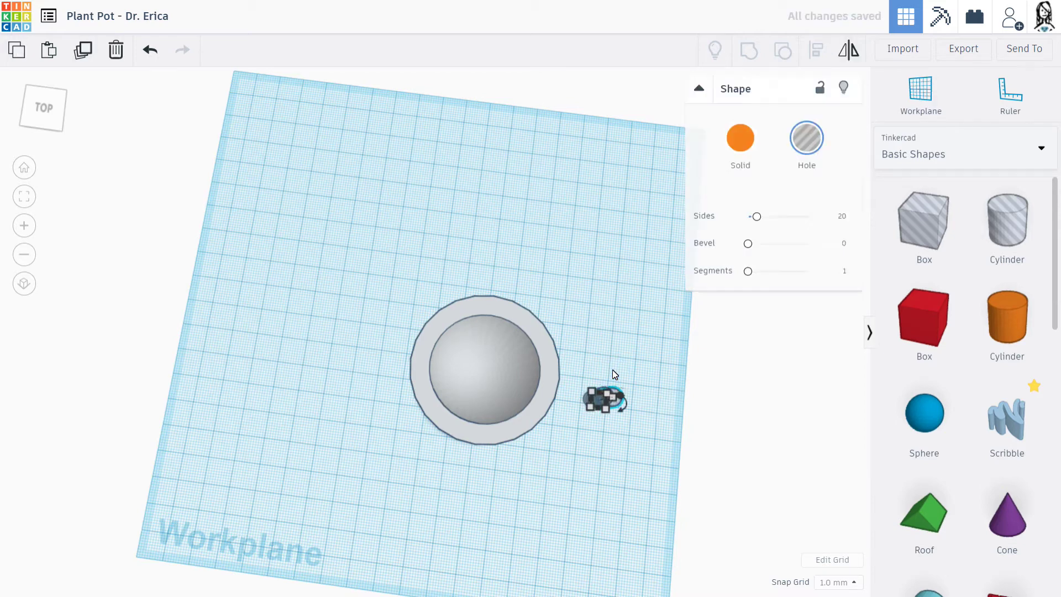
left_click(634, 358)
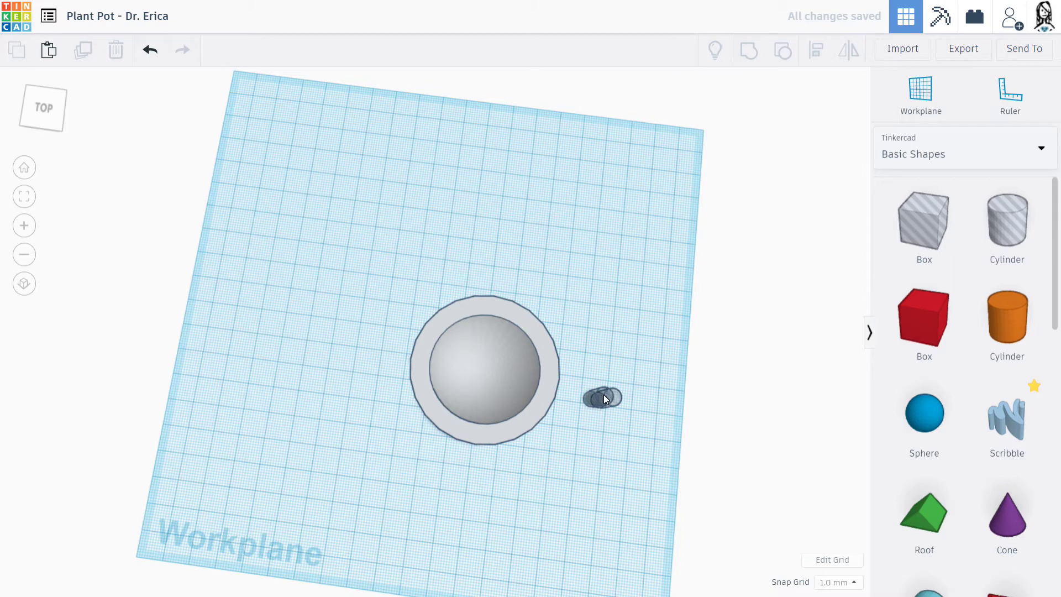
left_click_drag(603, 394, 606, 360)
Select both small holes and line them up with Align.
left_click_drag(631, 417, 598, 347)
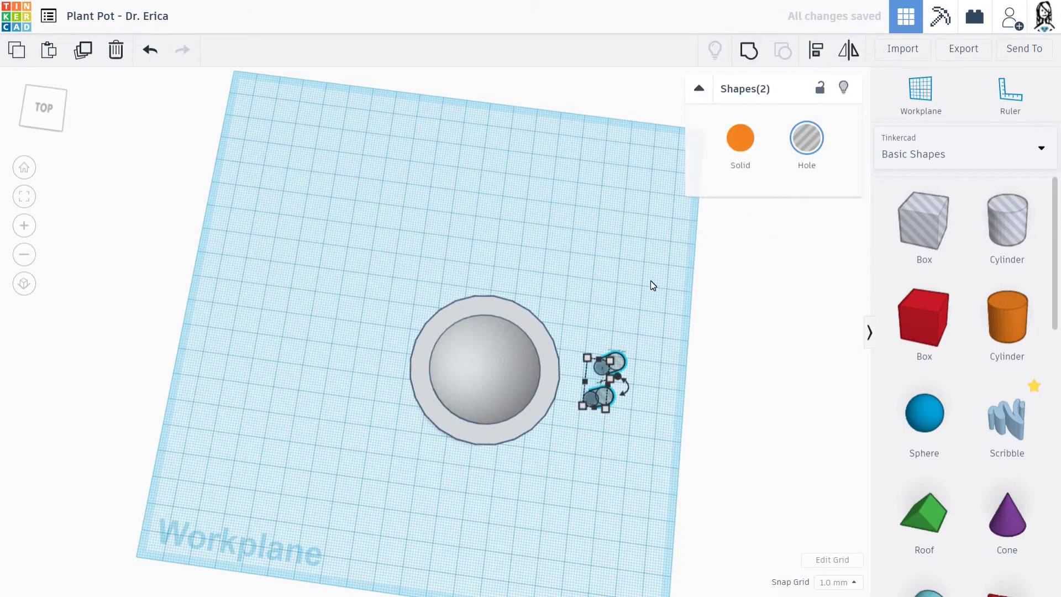
left_click(816, 50)
left_click(592, 426)
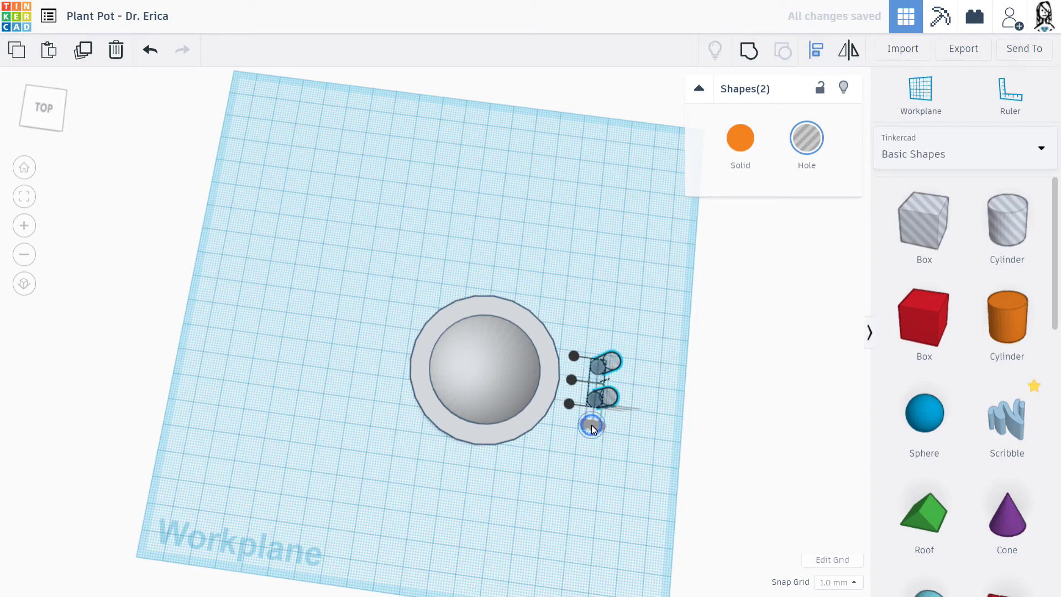
key("Escape")
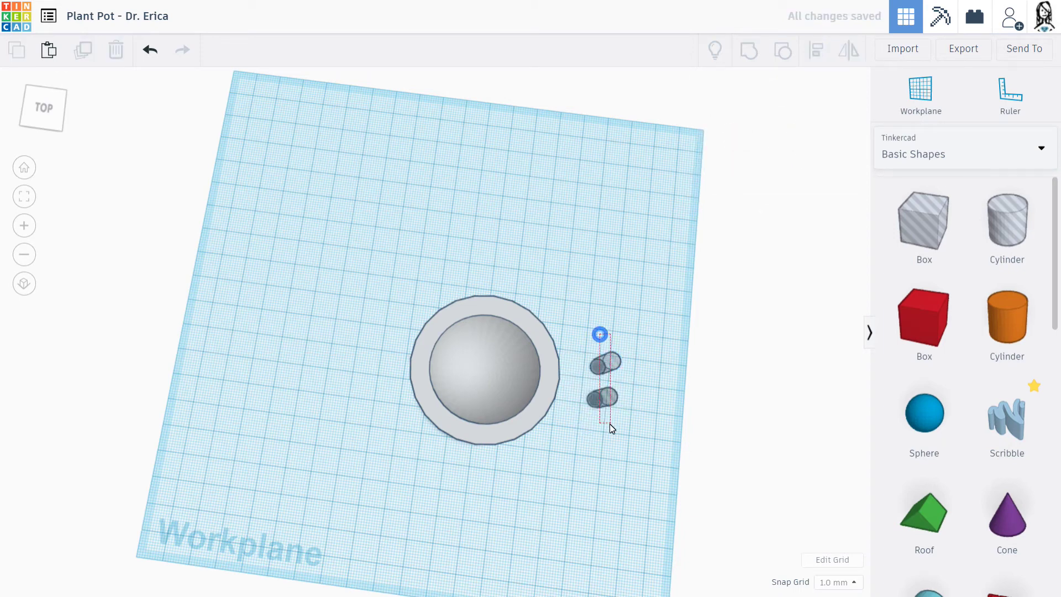
left_click_drag(609, 423, 610, 424)
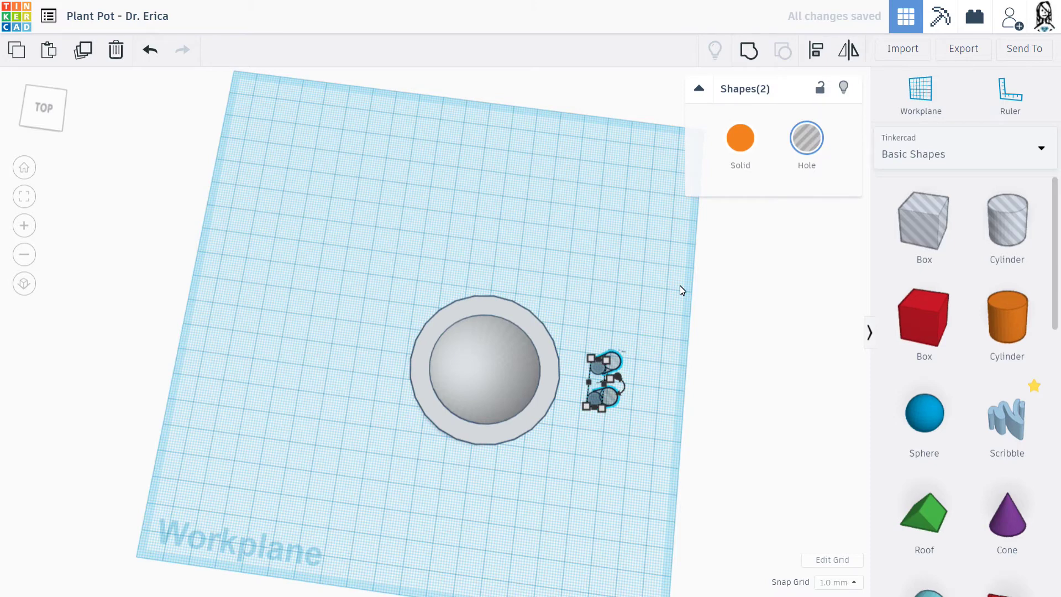
left_click(756, 52)
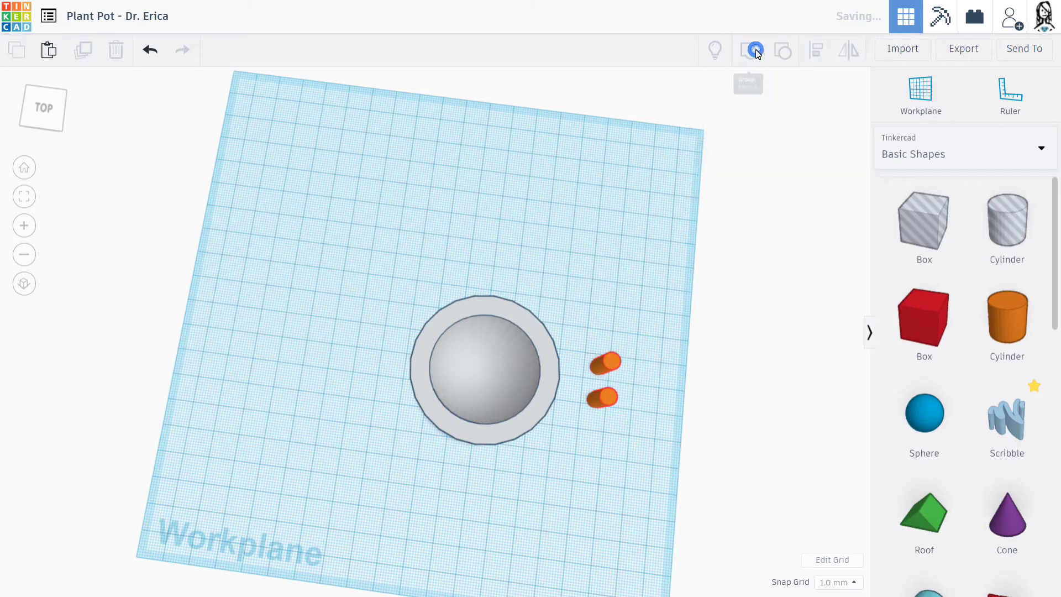
left_click(631, 423)
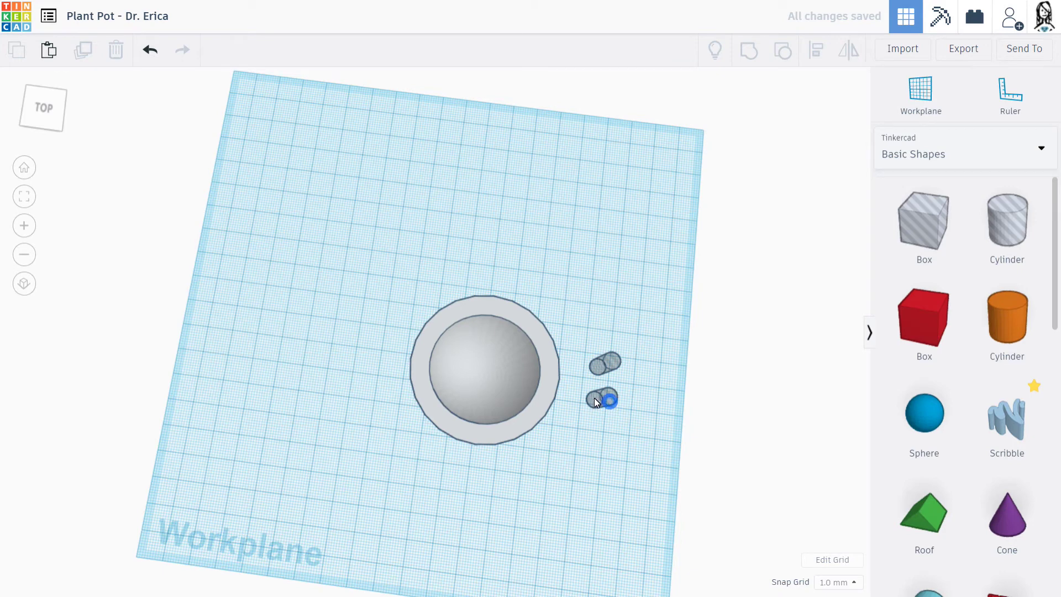
left_click_drag(595, 399, 483, 402)
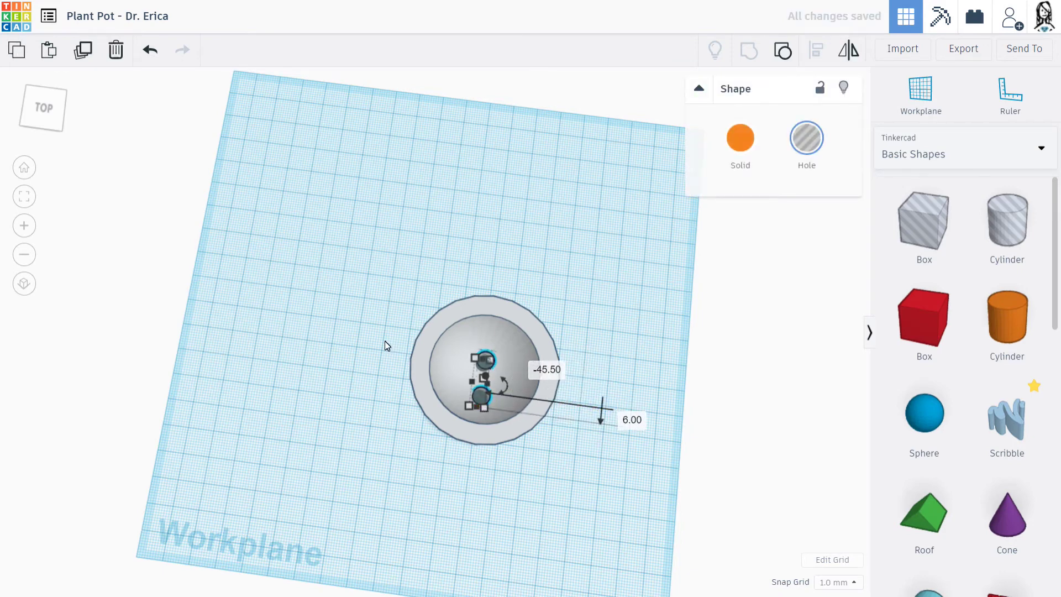
left_click_drag(386, 341, 578, 381)
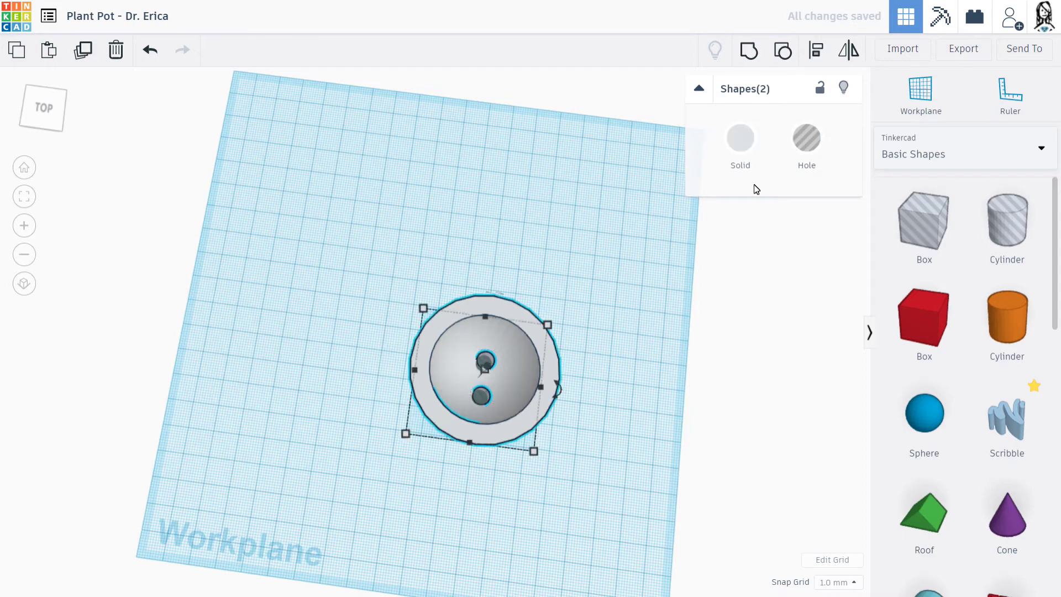
left_click(818, 50)
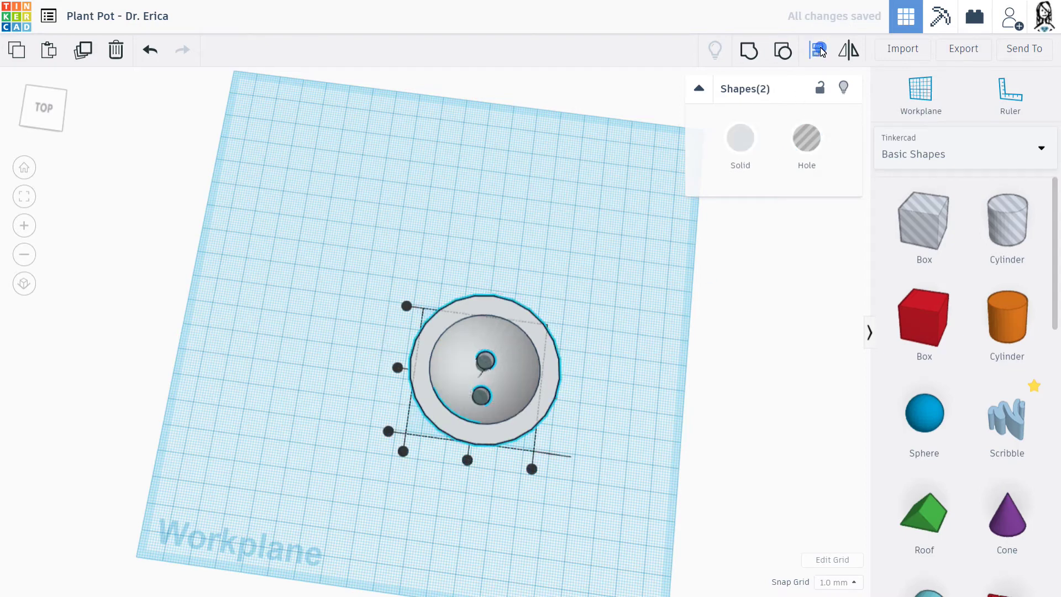
left_click(466, 460)
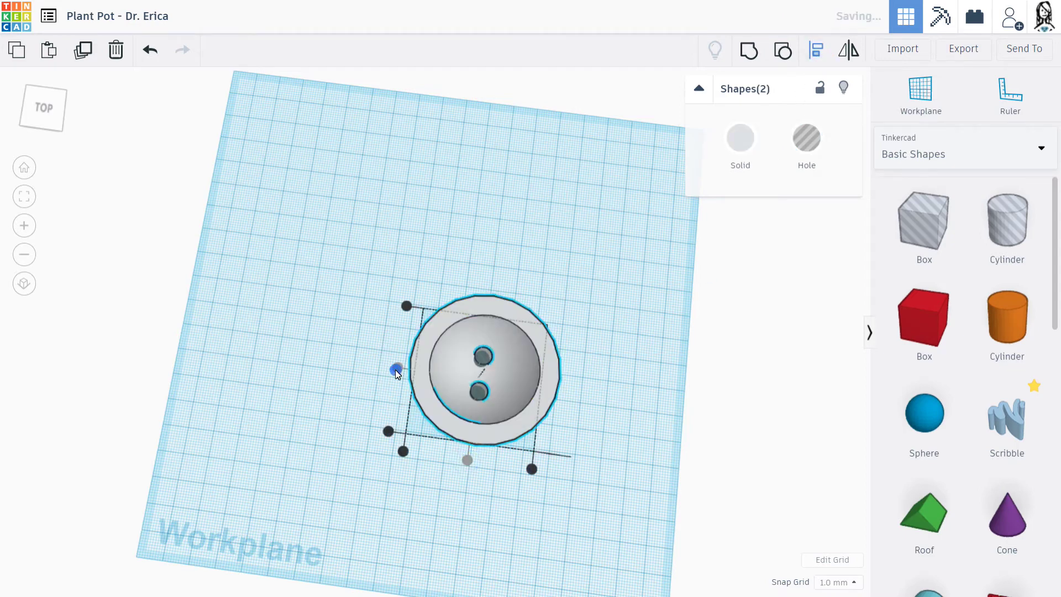
left_click(345, 404)
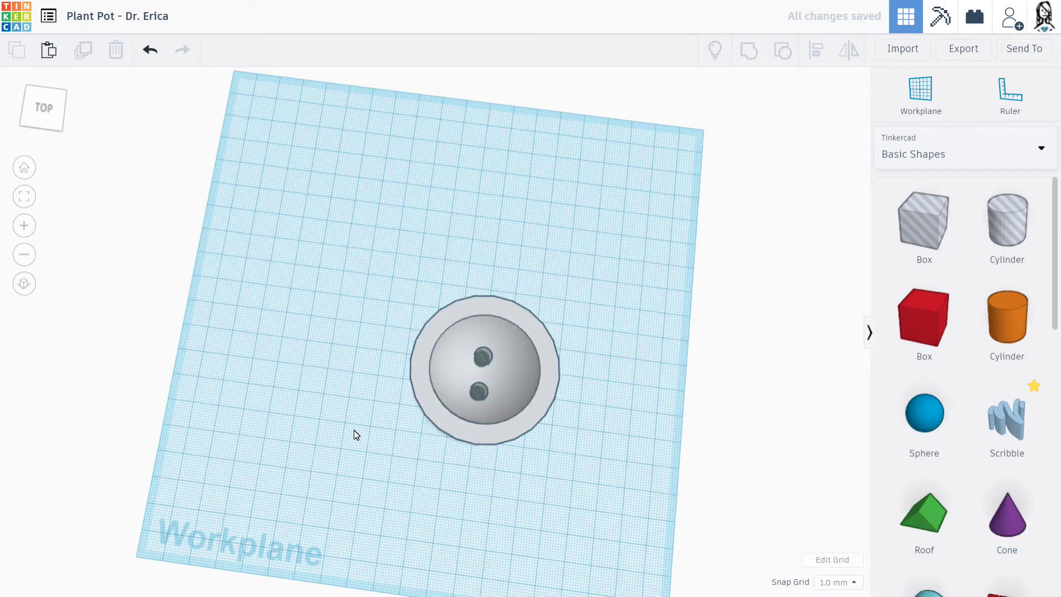
right_click_drag(354, 430, 372, 356)
Select the pot and both hole cylinders, group them, then undo and redo the grouping.
left_click_drag(375, 317, 582, 461)
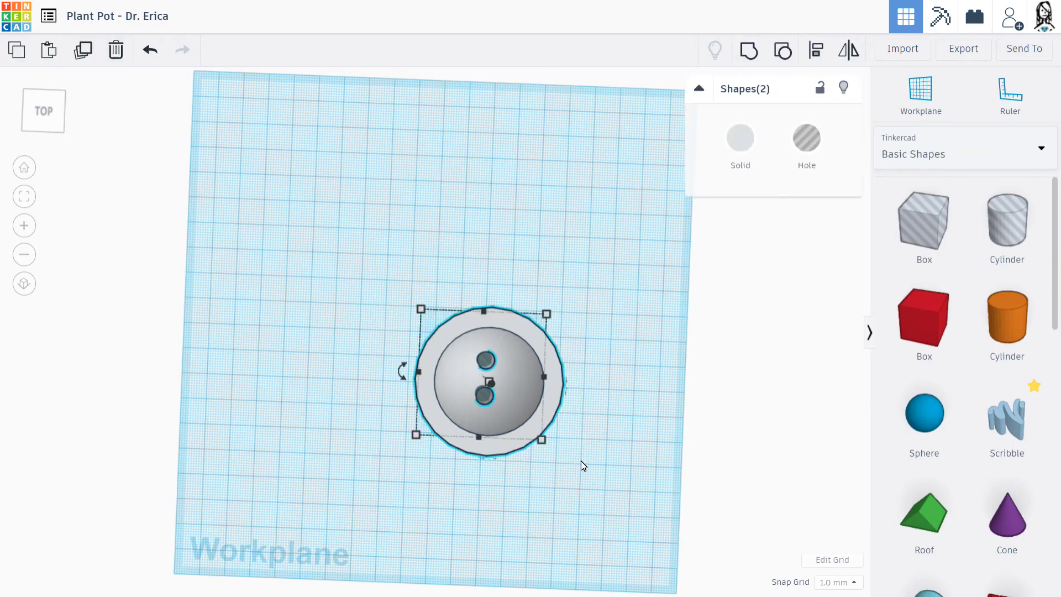
left_click(758, 60)
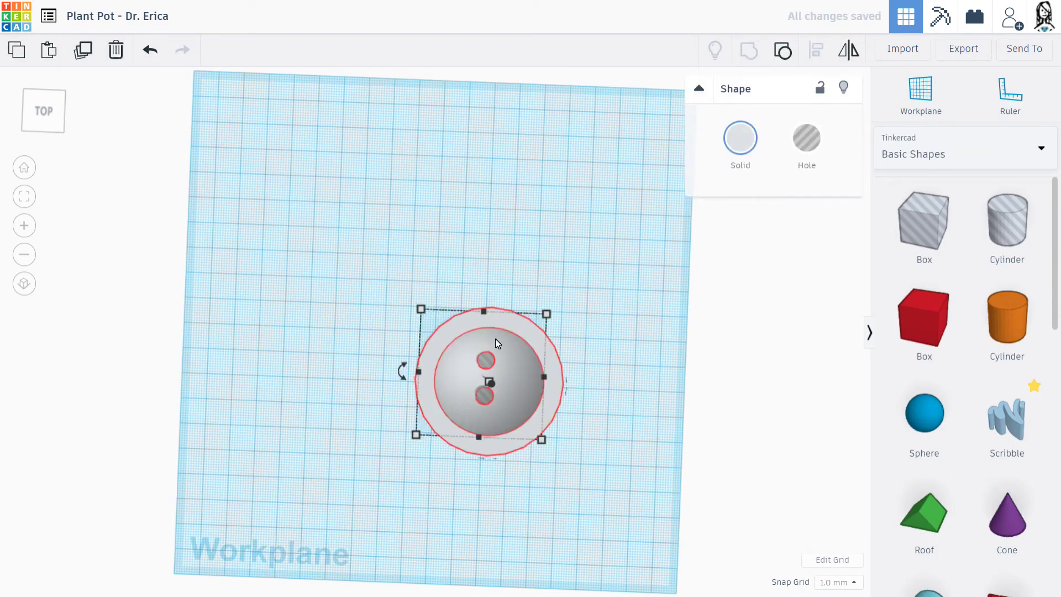
left_click(150, 50)
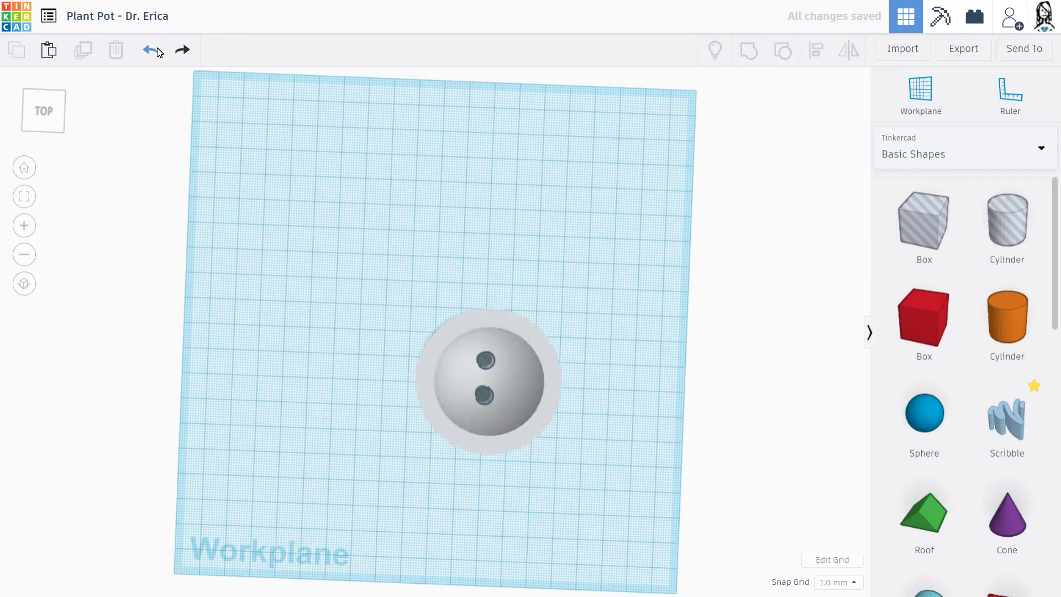
left_click(158, 52)
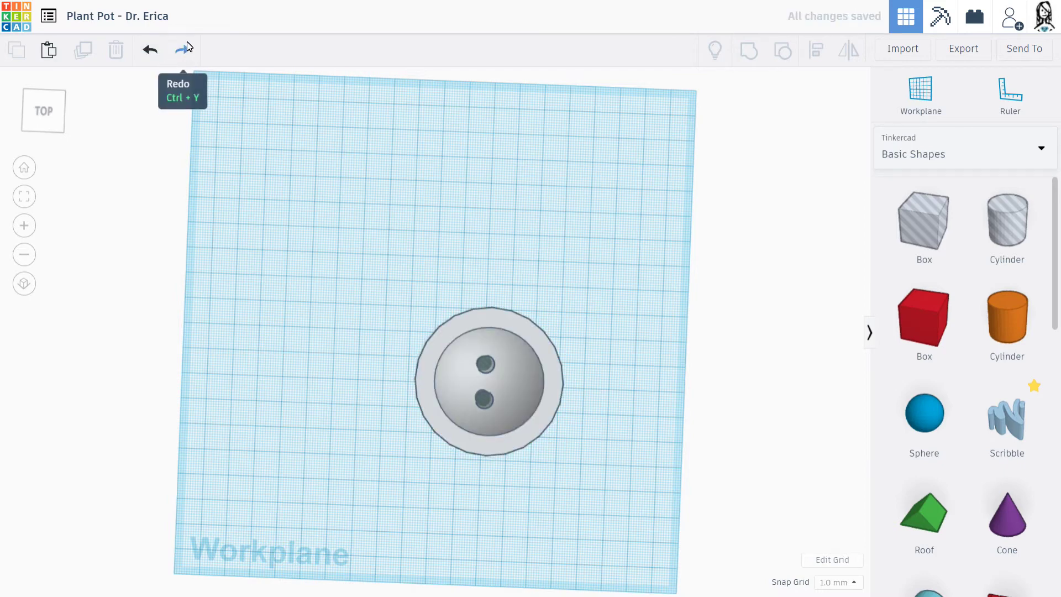
left_click(184, 51)
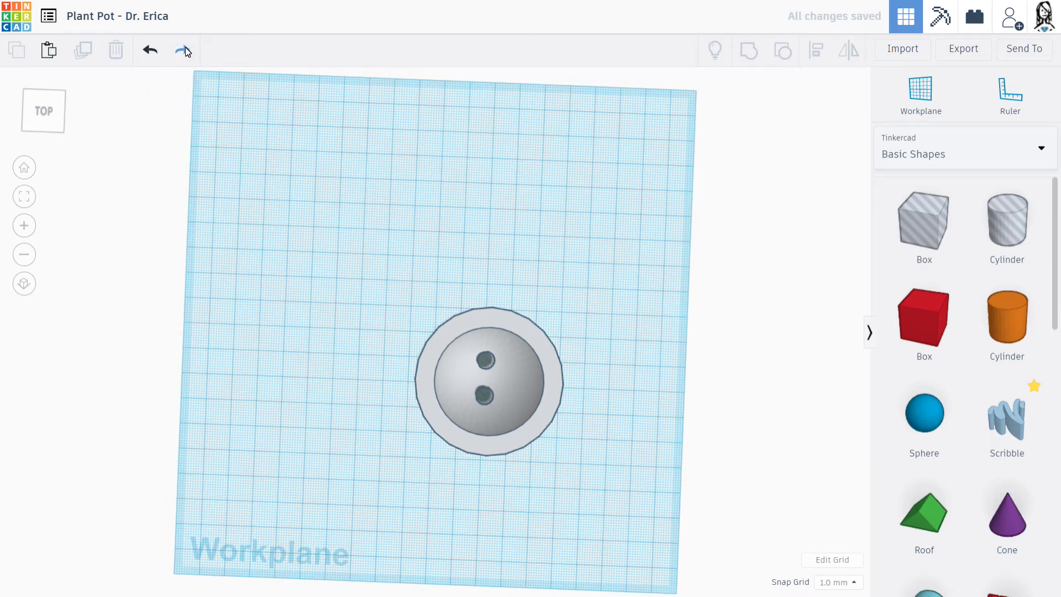
left_click(184, 50)
right_click_drag(325, 288, 274, 267)
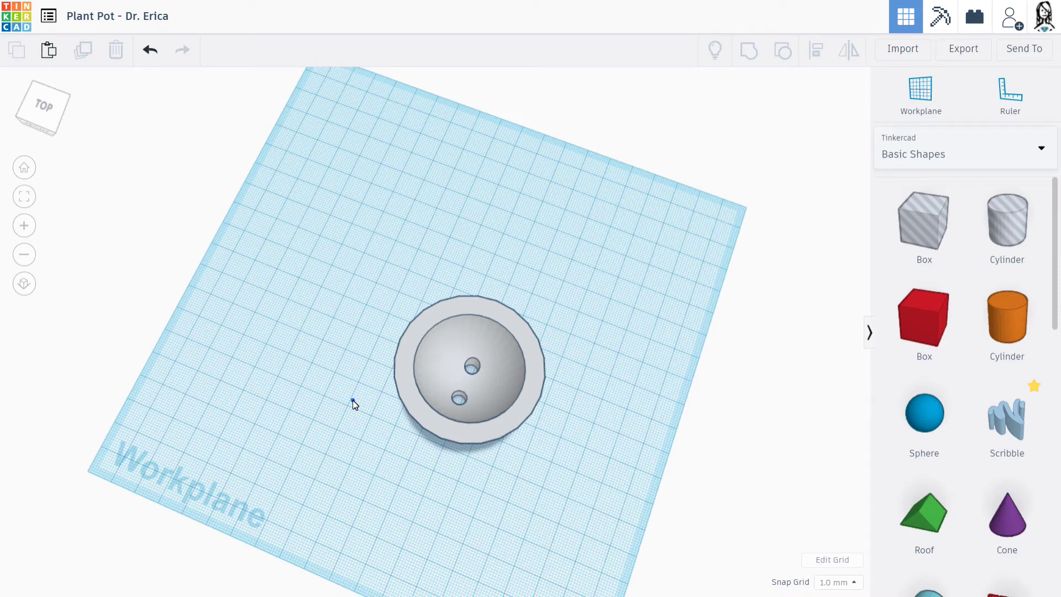
Orbit to a low front view showing the grouped pot's tapered sides.
right_click_drag(354, 403, 419, 349)
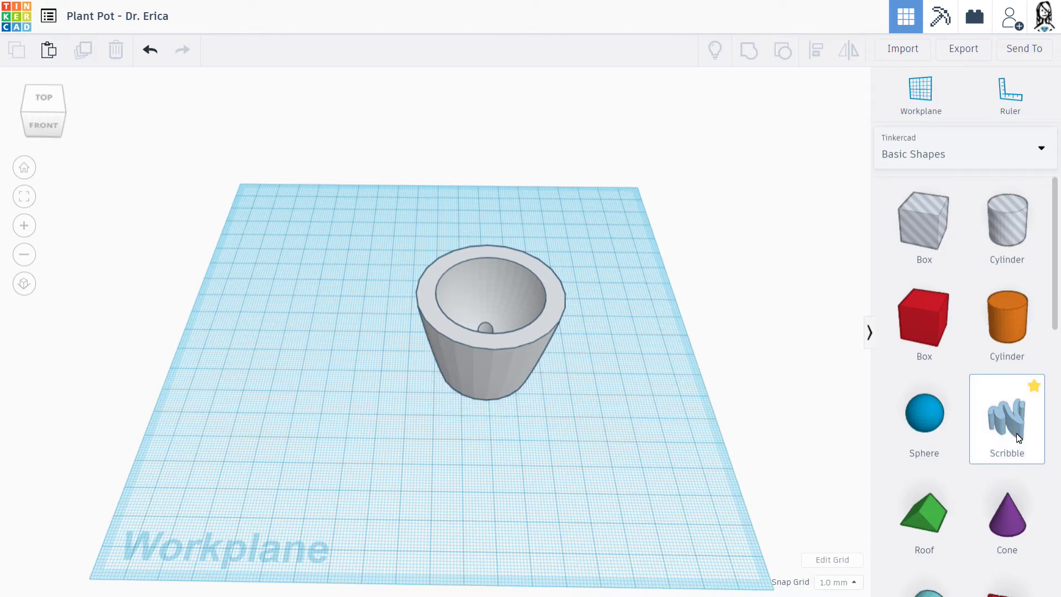
Place a Scribble shape and draw two filled blocky eyes side by side.
mouse_move(931, 467)
left_mouse_down()
mouse_move(536, 495)
mouse_move(327, 449)
left_mouse_up()
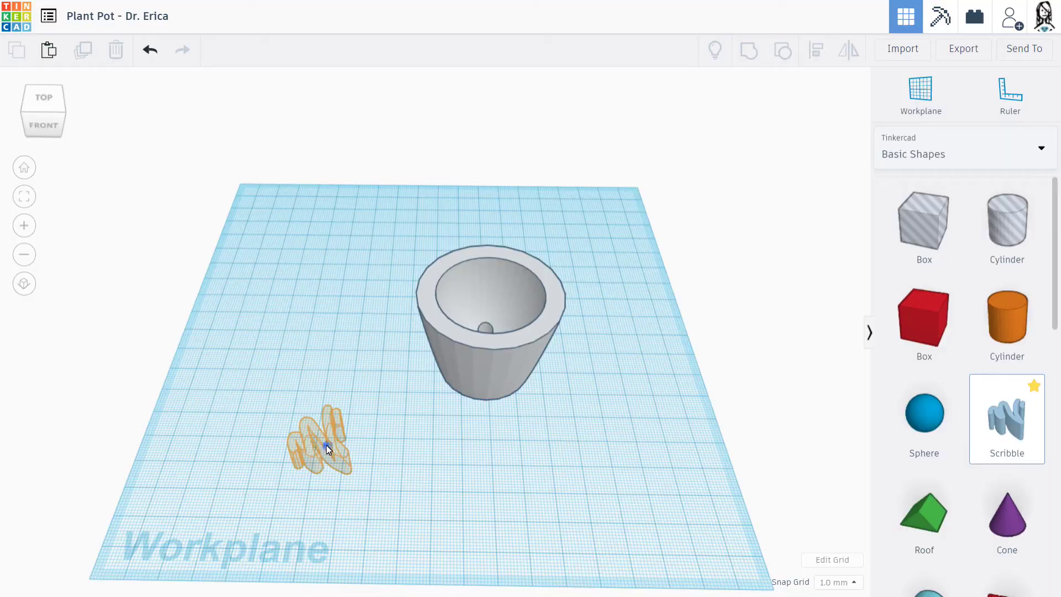
left_click_drag(326, 446, 326, 445)
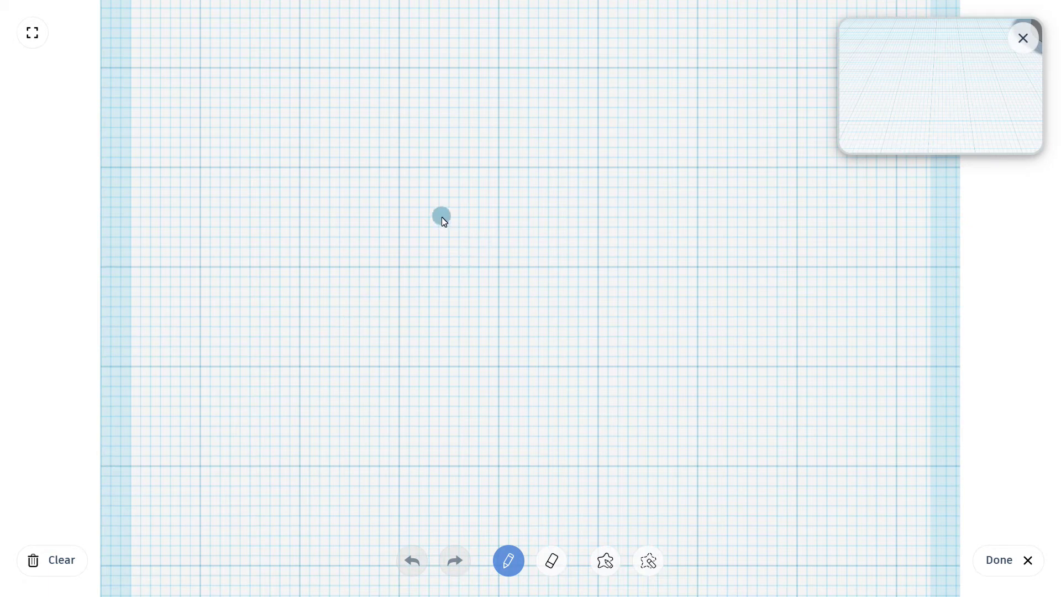
left_click_drag(442, 216, 443, 257)
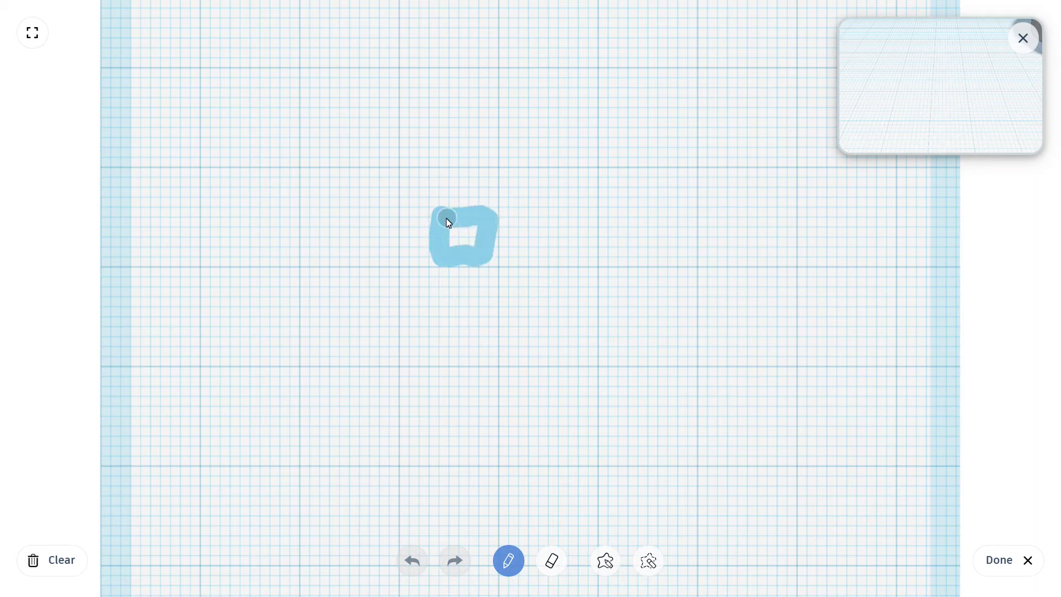
left_click_drag(478, 236, 477, 231)
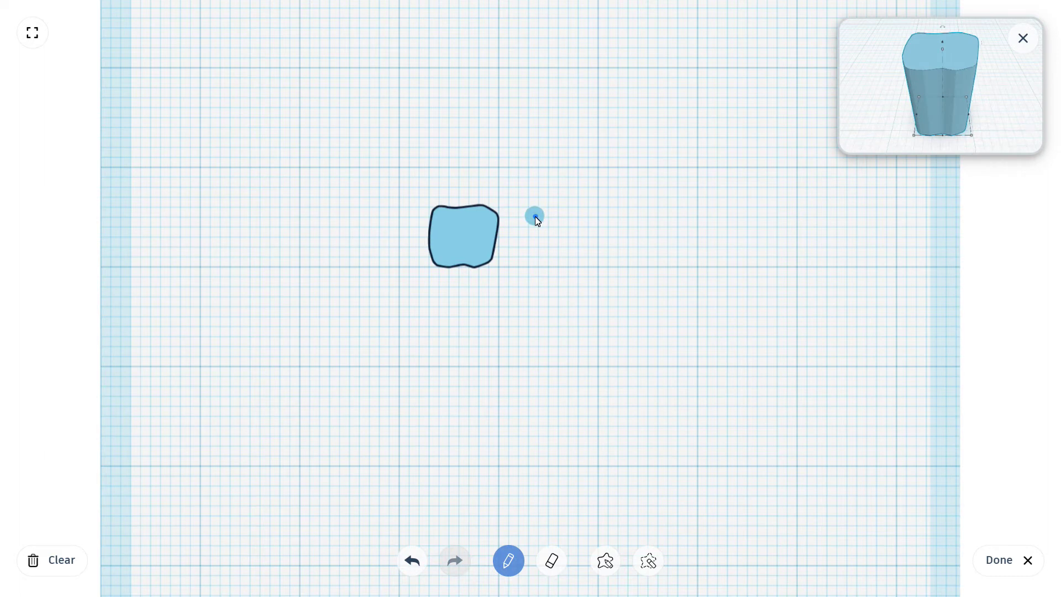
mouse_move(541, 218)
left_mouse_down()
mouse_move(536, 260)
mouse_move(584, 258)
mouse_move(590, 236)
left_mouse_up()
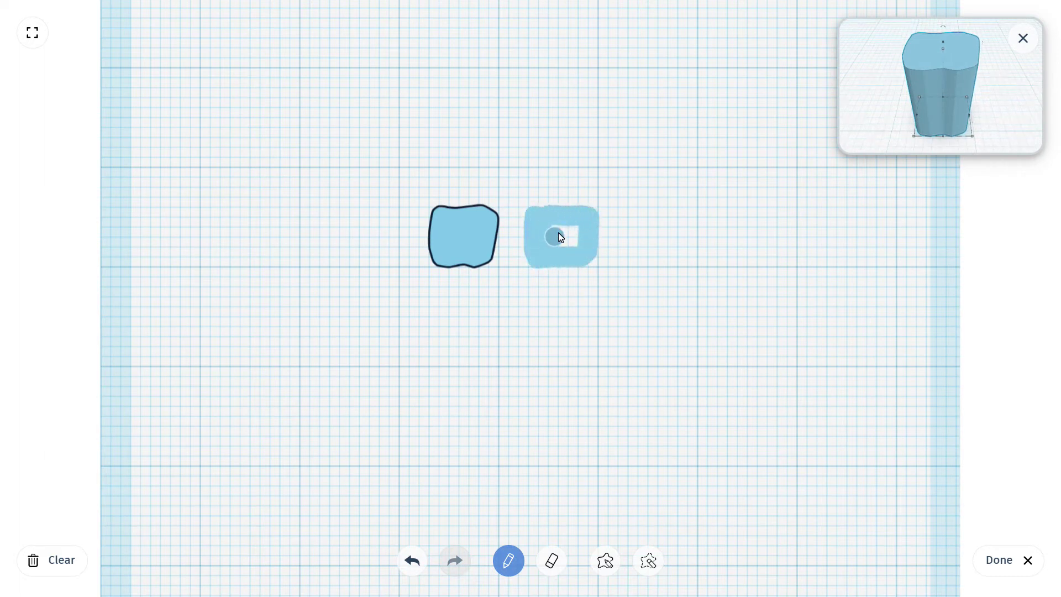
left_click_drag(581, 235, 580, 230)
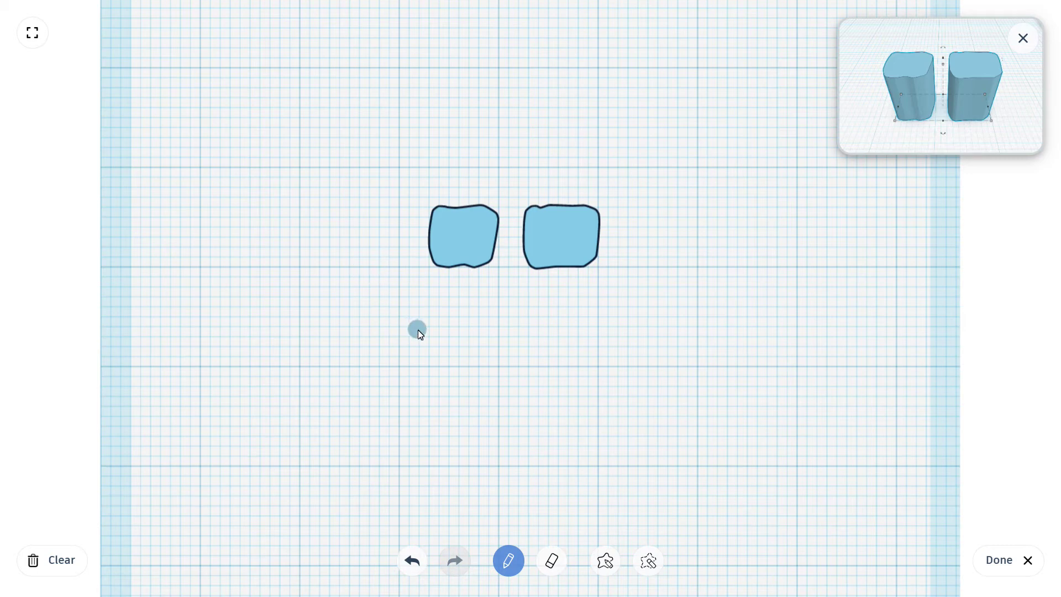
Draw a long closed mouth loop below the eyes.
mouse_move(406, 310)
left_mouse_down()
mouse_move(408, 360)
mouse_move(628, 351)
left_mouse_up()
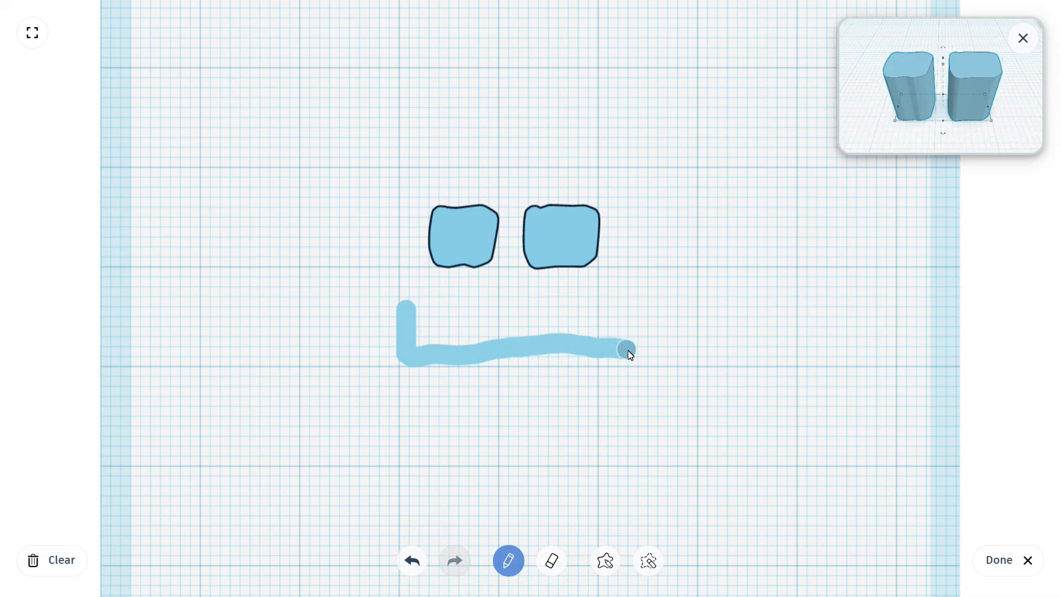
mouse_move(607, 313)
left_mouse_down()
mouse_move(413, 317)
mouse_move(422, 342)
mouse_move(439, 327)
mouse_move(420, 330)
mouse_move(458, 334)
mouse_move(449, 342)
mouse_move(621, 333)
left_mouse_up()
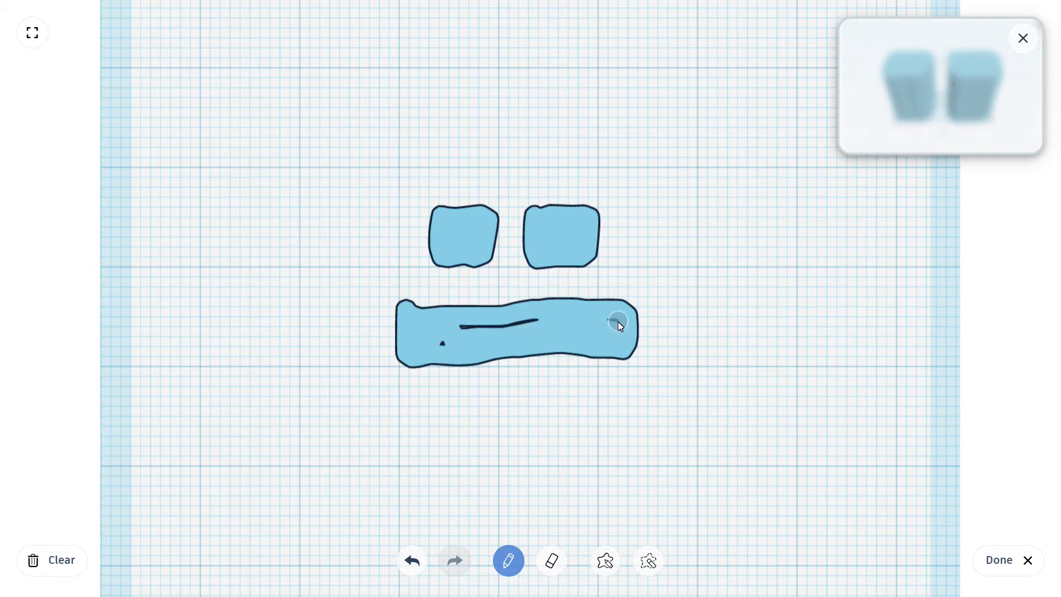
left_click(618, 320)
Fill the mouth gap, erase and redraw its ragged corners, then finish the scribble with Done.
mouse_move(528, 326)
left_mouse_down()
mouse_move(440, 335)
mouse_move(467, 358)
mouse_move(627, 356)
left_mouse_up()
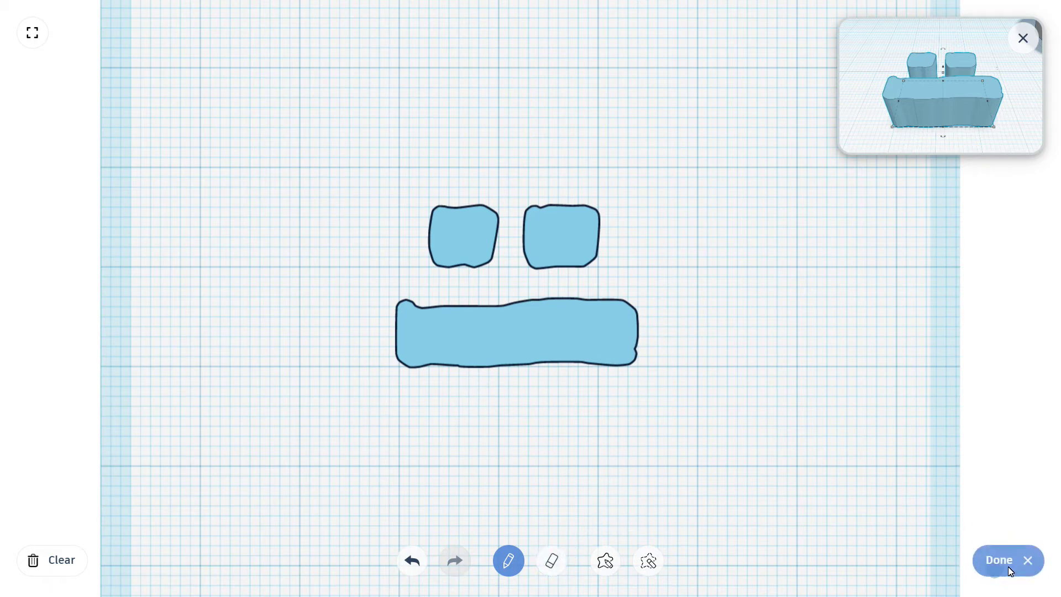
left_click(552, 561)
left_click_drag(634, 376, 634, 293)
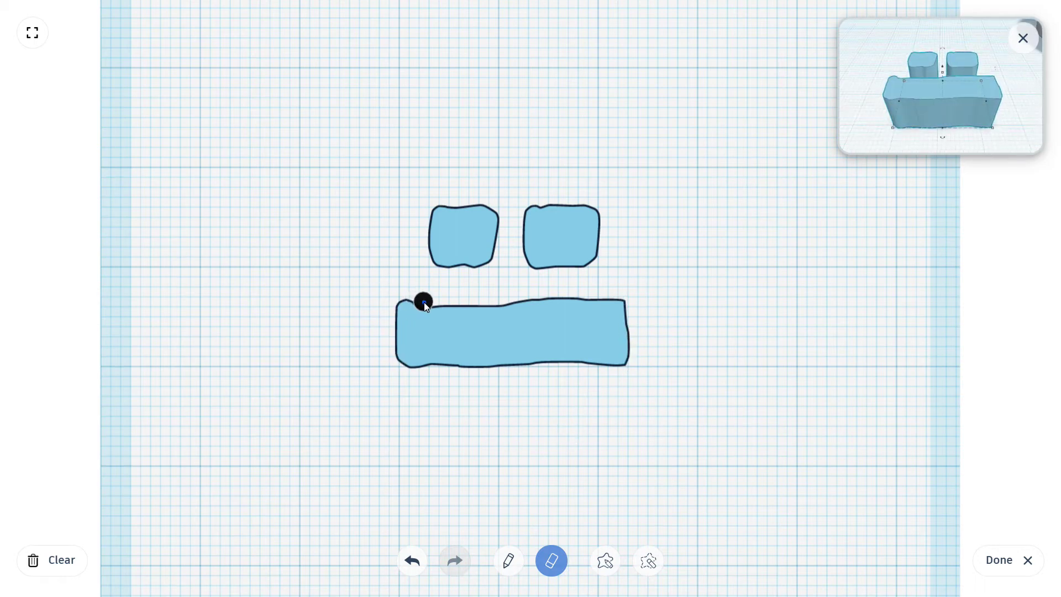
left_click_drag(425, 303, 374, 299)
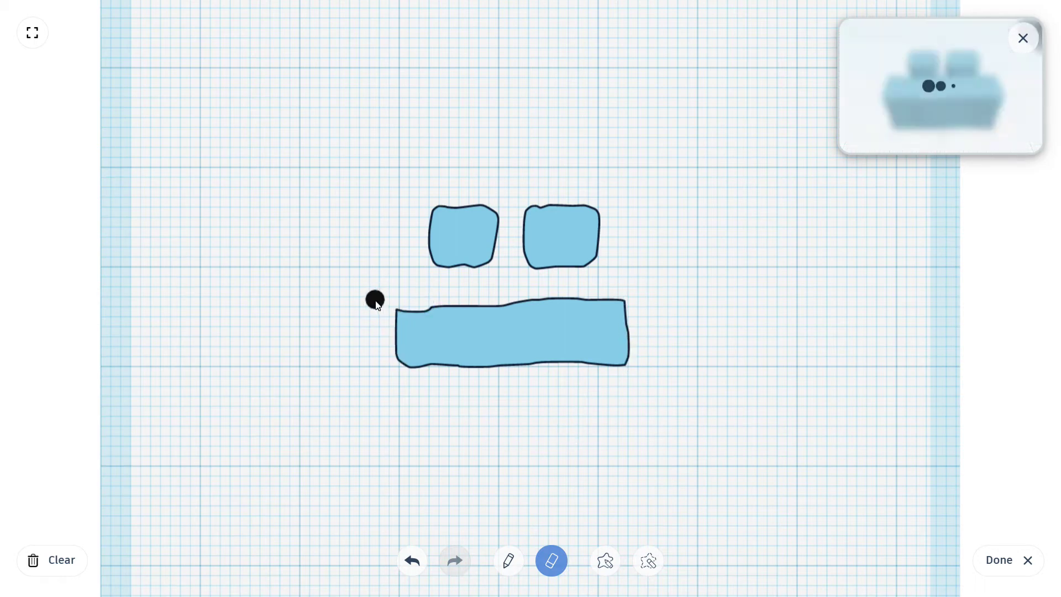
left_click(515, 563)
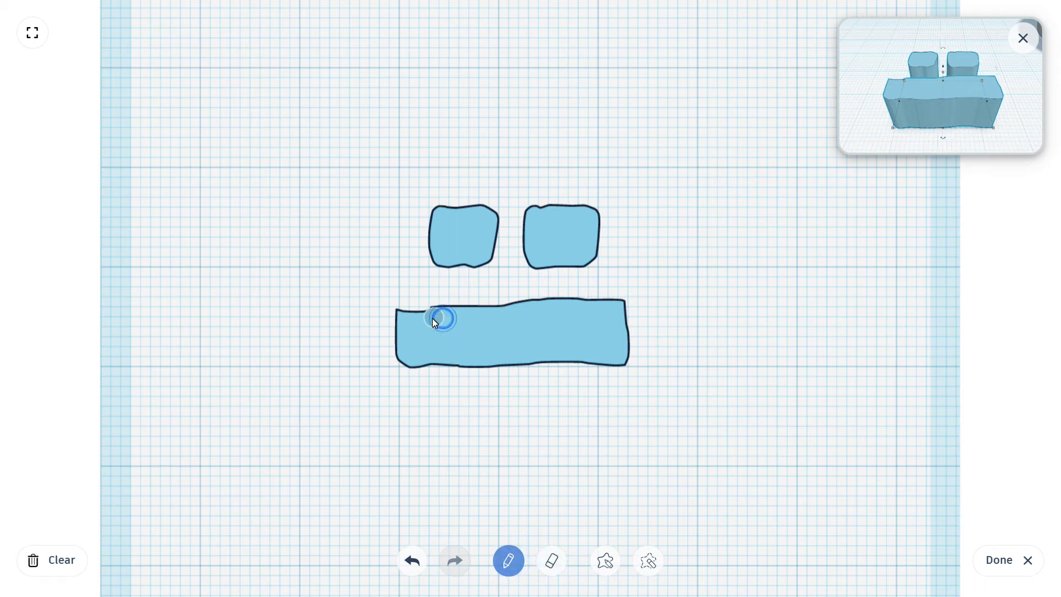
left_click_drag(406, 316, 408, 317)
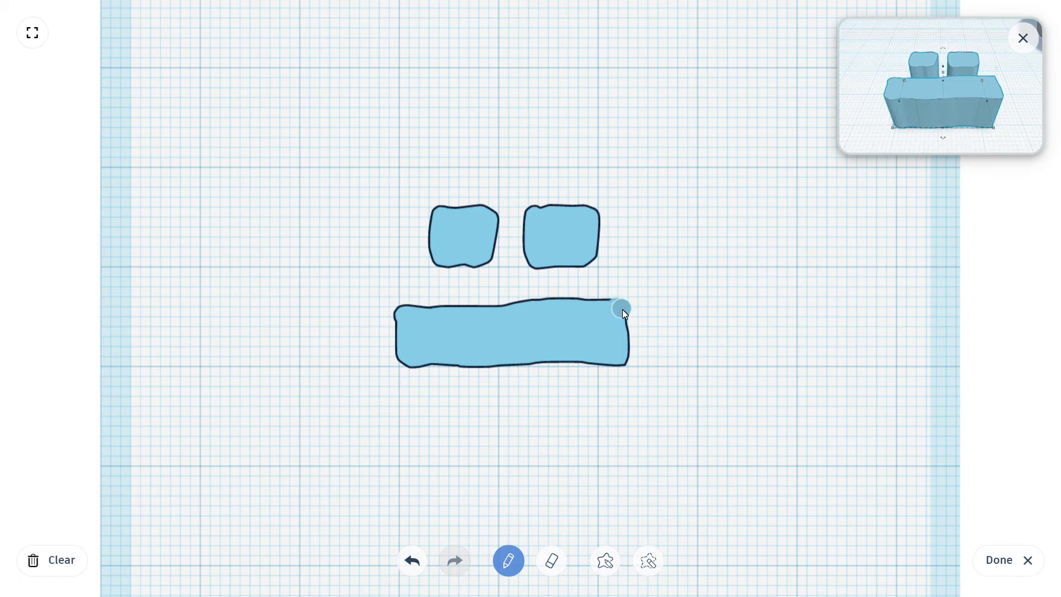
left_click_drag(622, 356, 622, 358)
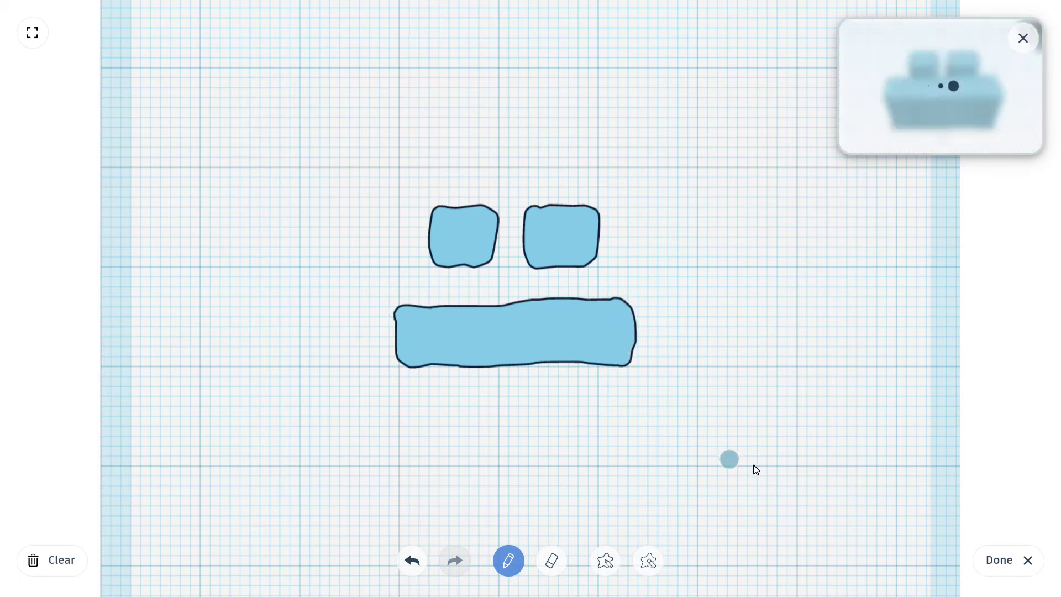
left_click(1001, 560)
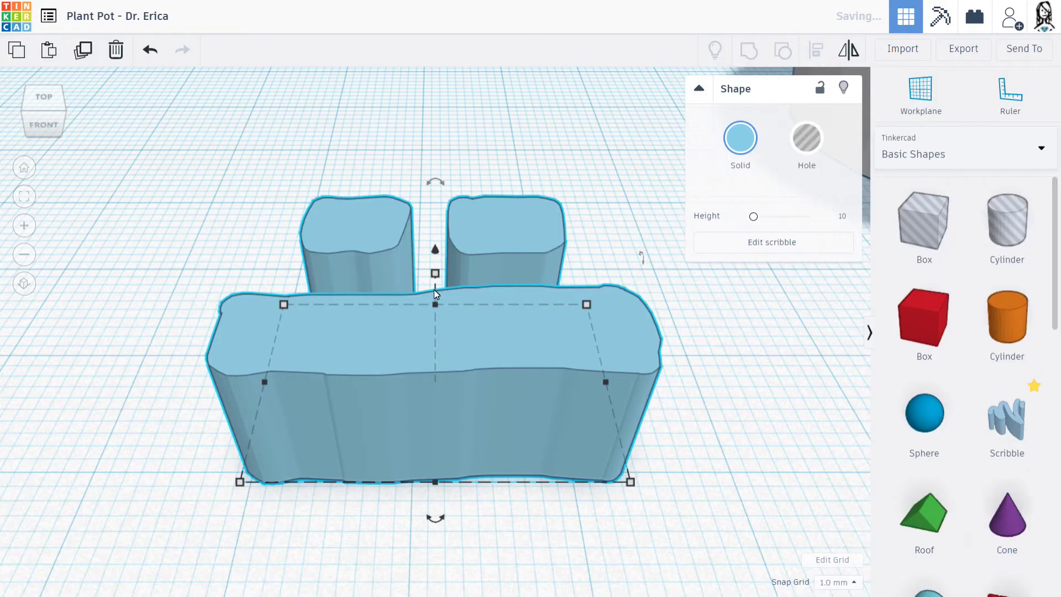
Zoom out and orbit so the blue face shape and grey pot appear together.
scroll(446, 353, "down", 3)
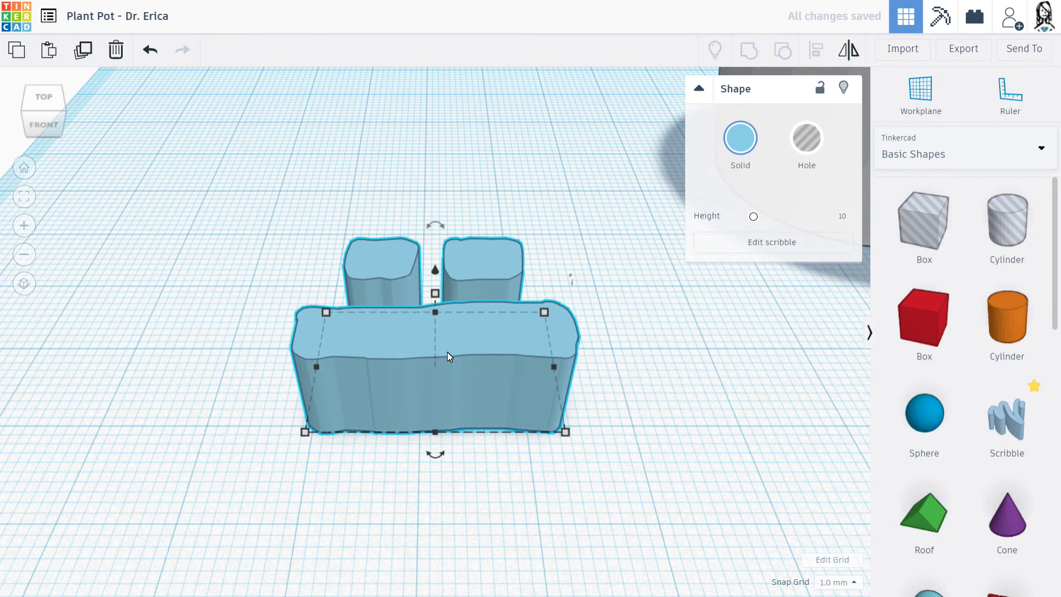
scroll(447, 352, "down", 5)
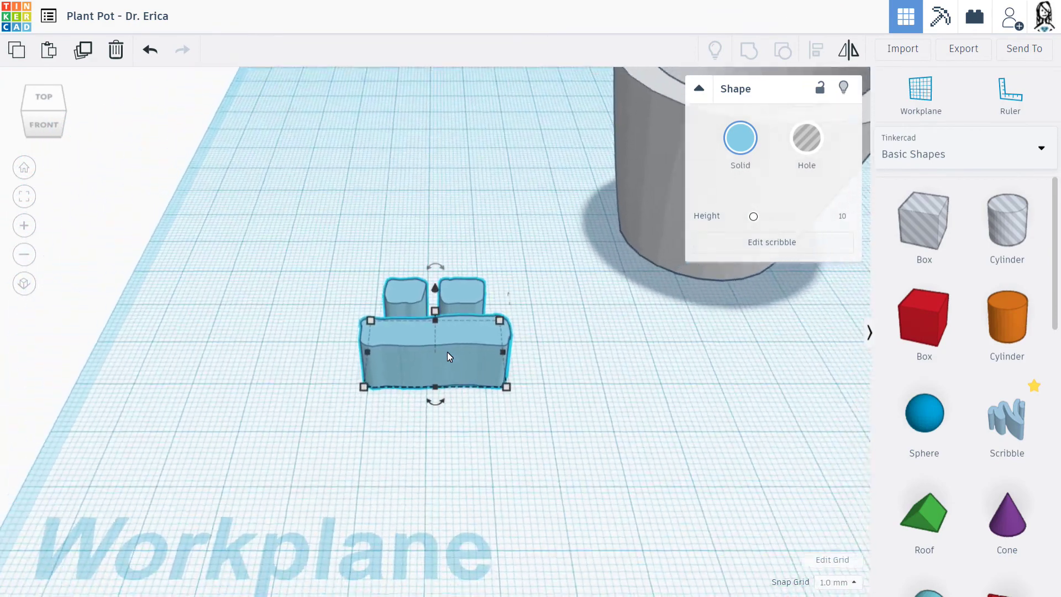
scroll(447, 352, "down", 3)
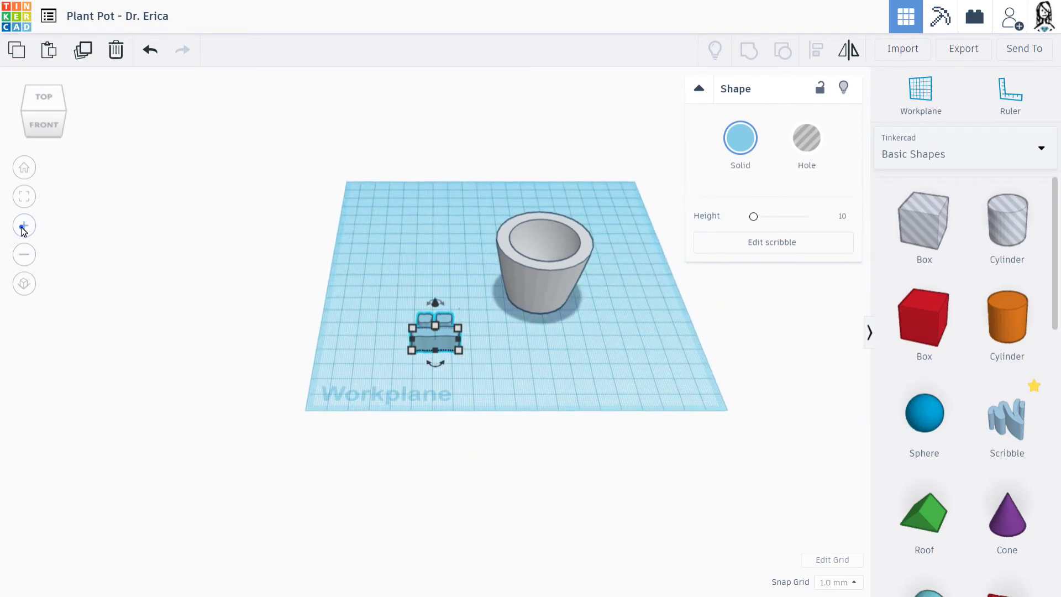
left_click(22, 226)
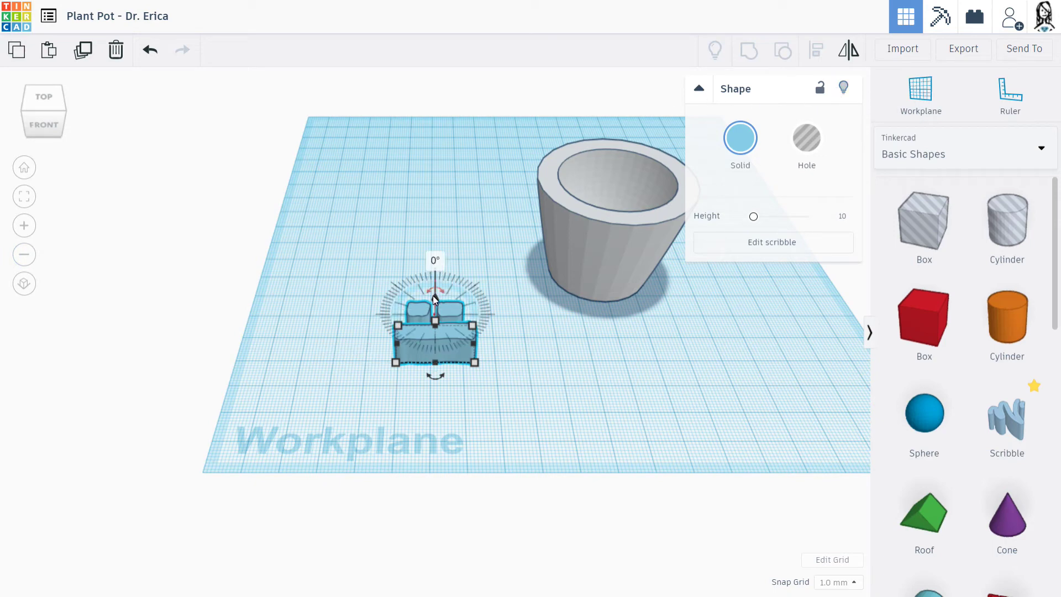
right_click_drag(555, 371, 643, 295)
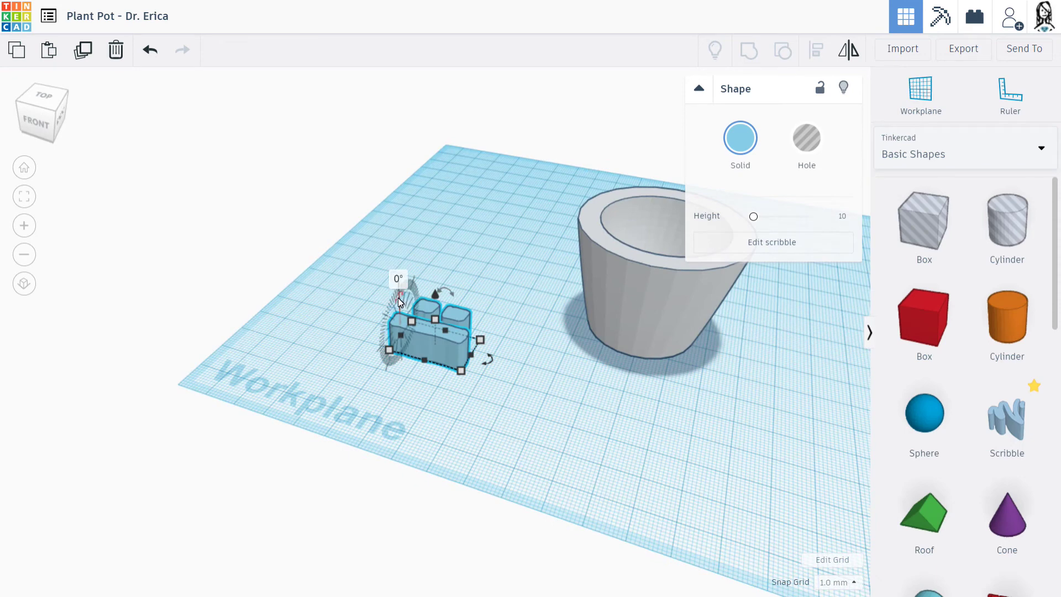
Tip the face shape upright by 90° and move it toward the pot.
mouse_move(400, 295)
left_click_drag(399, 293, 388, 337)
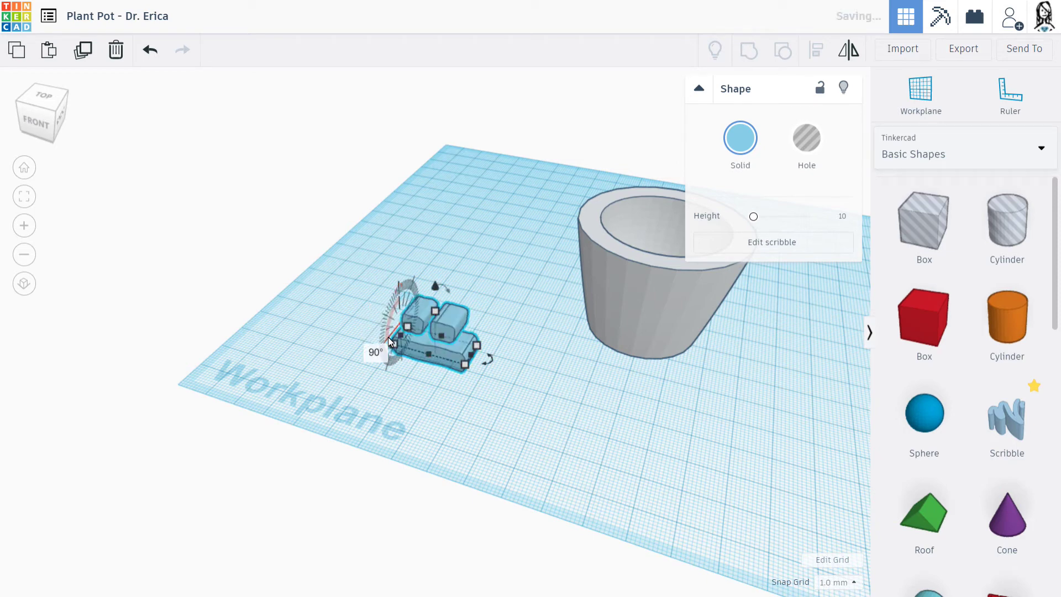
left_click(477, 414)
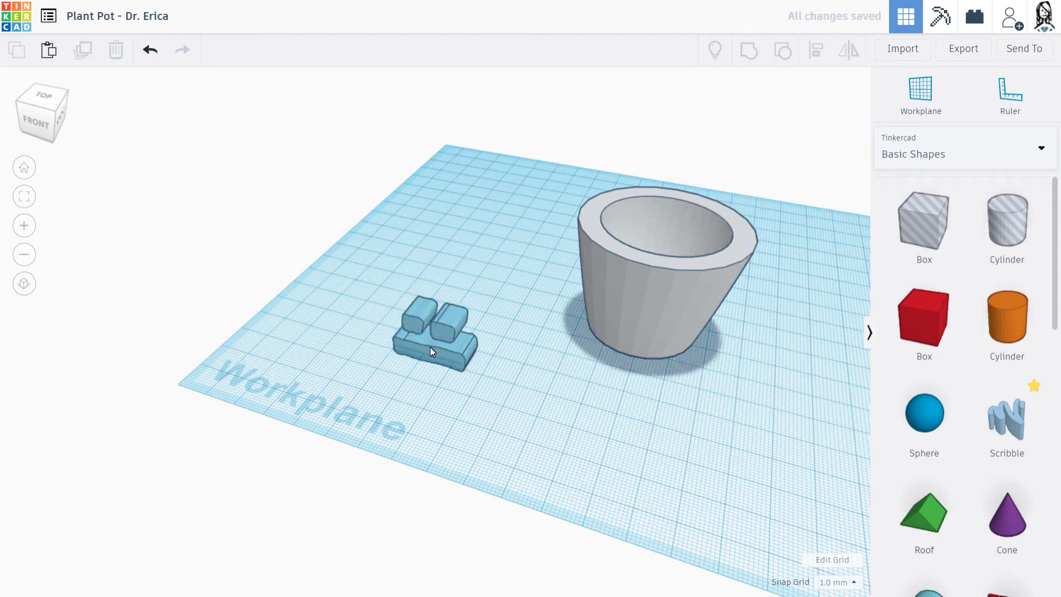
left_click_drag(429, 348, 631, 360)
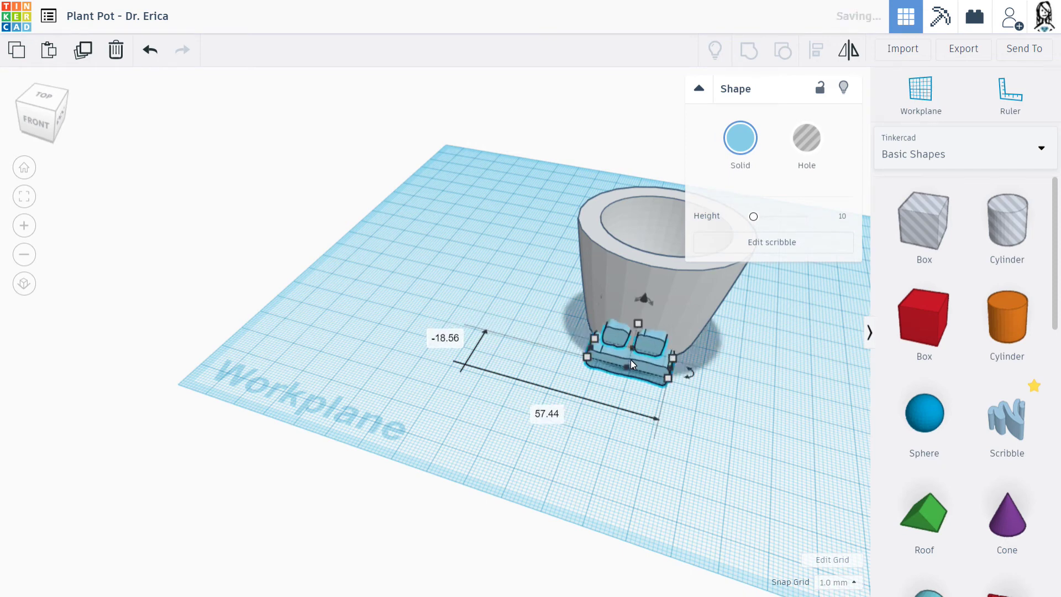
left_click(516, 333)
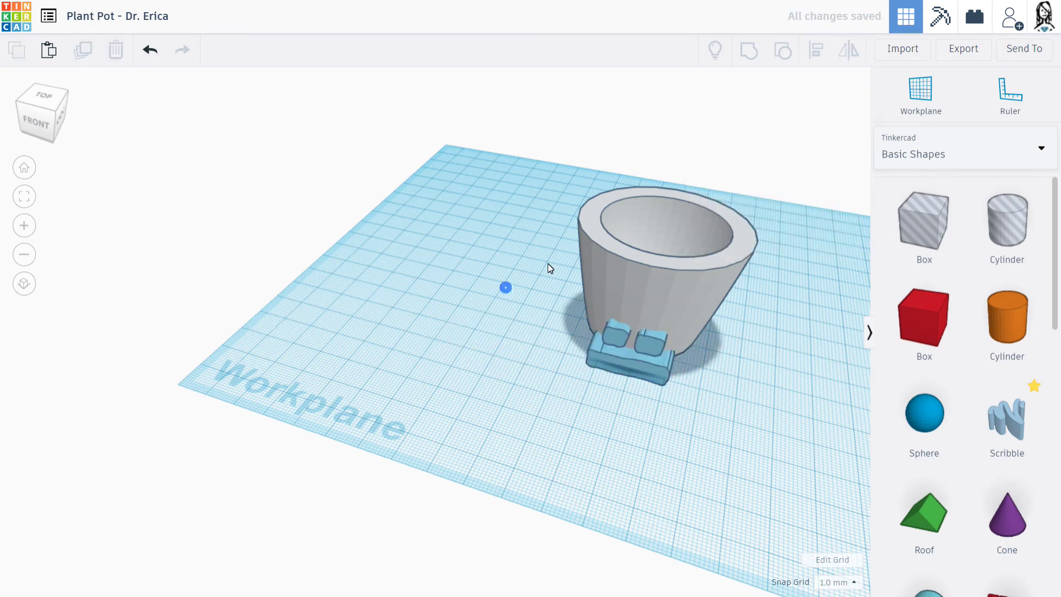
right_click_drag(549, 263, 568, 240)
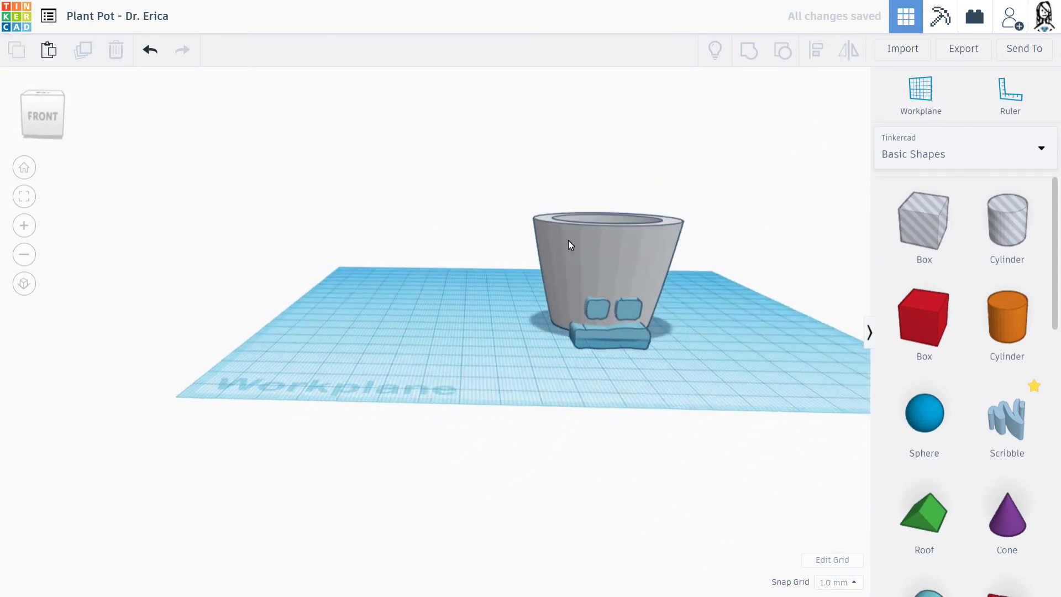
Raise the face scribble up the pot's front with Ctrl+Up and nudge it against the wall.
left_click(599, 317)
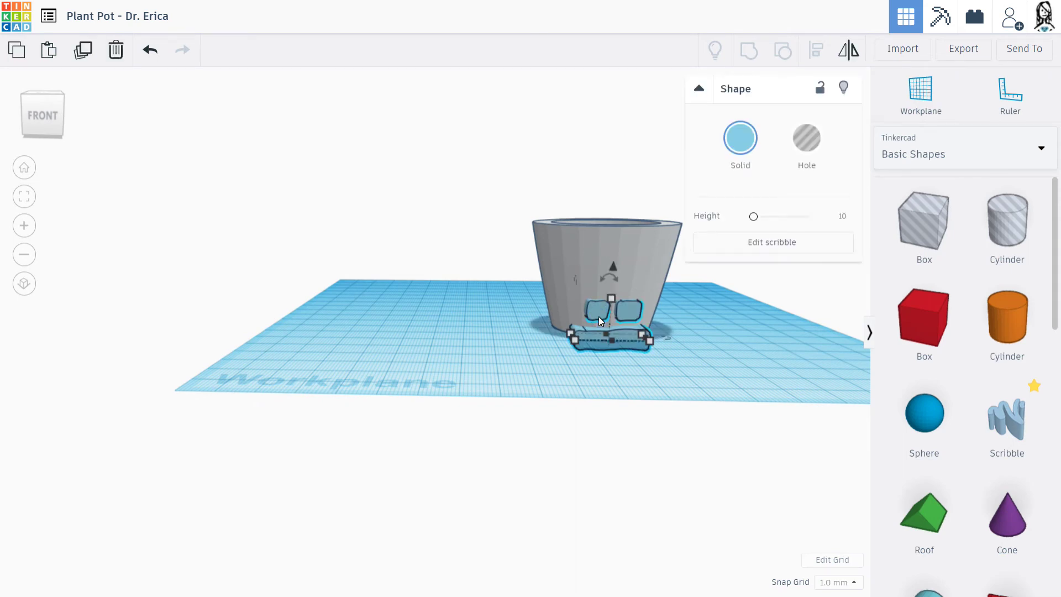
key("ctrl+Up")
key("ctrl+Up")
key("ctrl+Up")
key("ctrl+Up")
key("ctrl+Up")
key("ctrl+Up")
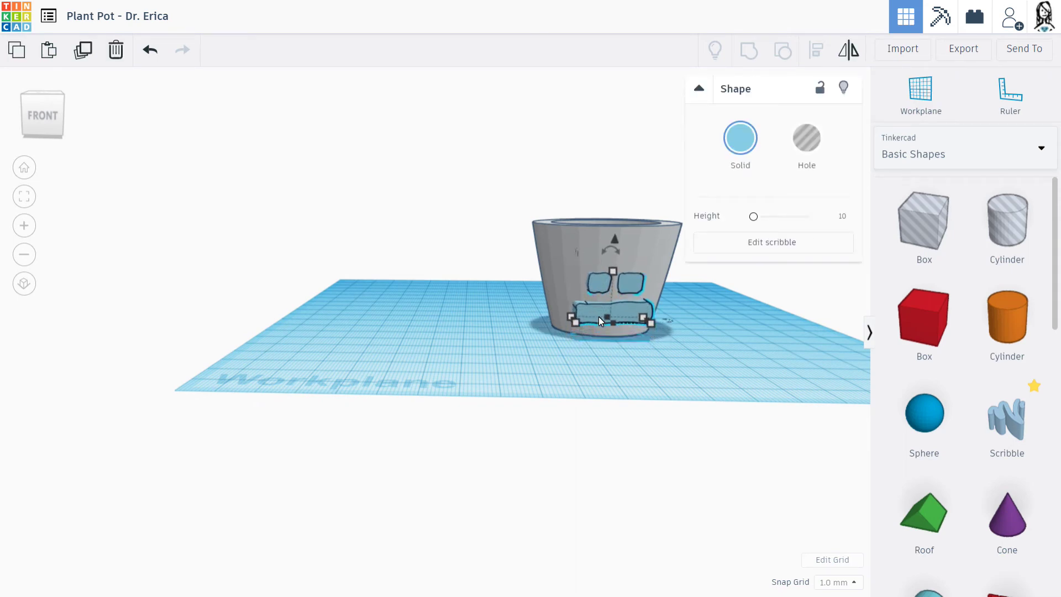
key("ctrl+Up")
key("ctrl+Up")
key("ctrl+Up")
key("ctrl+Up")
key("ctrl+Up")
key("ctrl+Up")
key("ctrl+Up")
key("ctrl+Up")
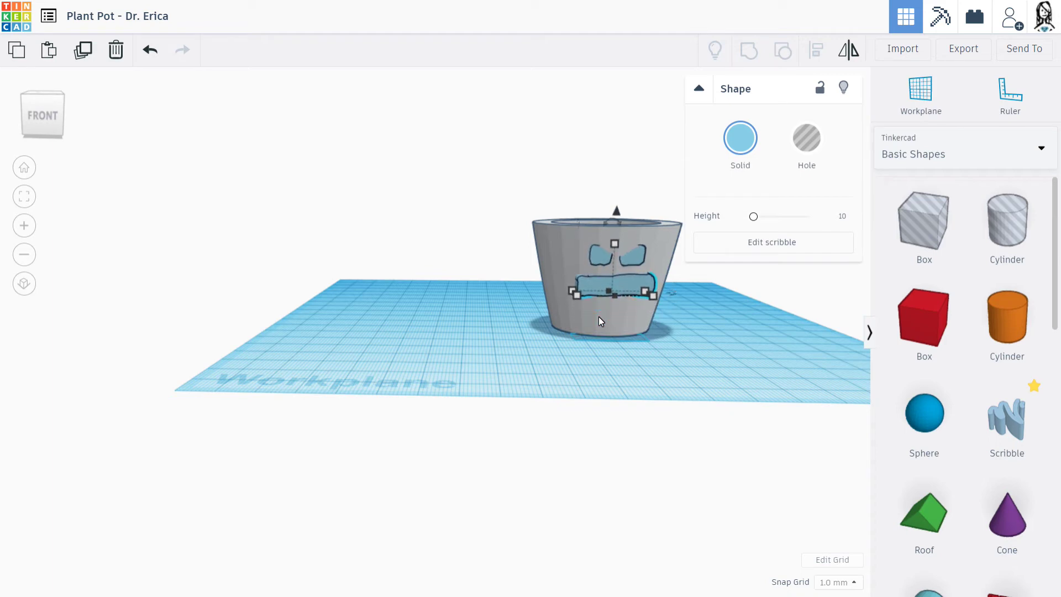
key("ctrl+Down")
key("ctrl+Down")
key("ctrl+Down")
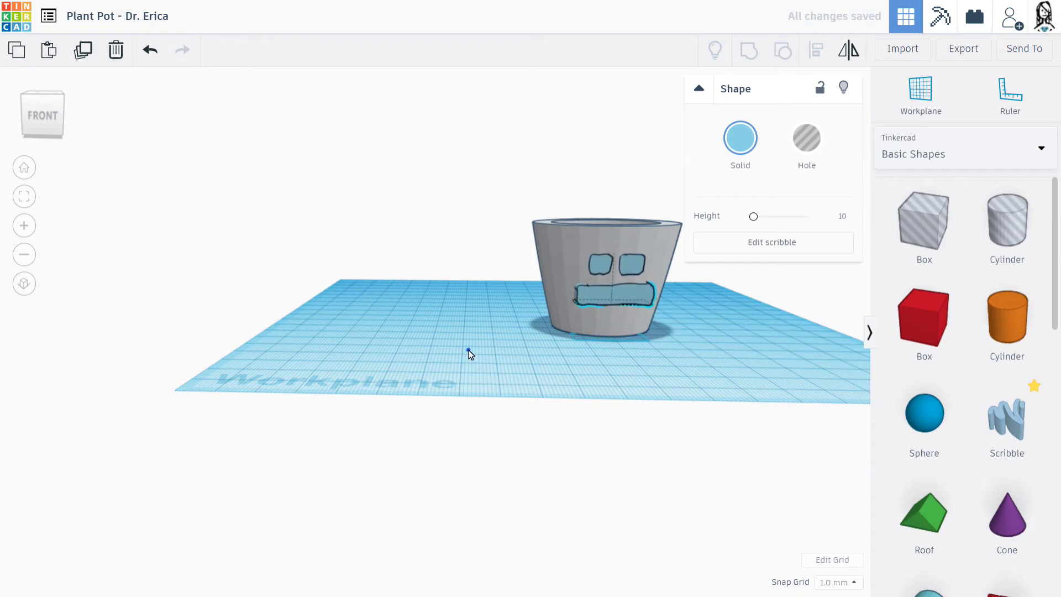
right_click_drag(469, 350, 299, 395)
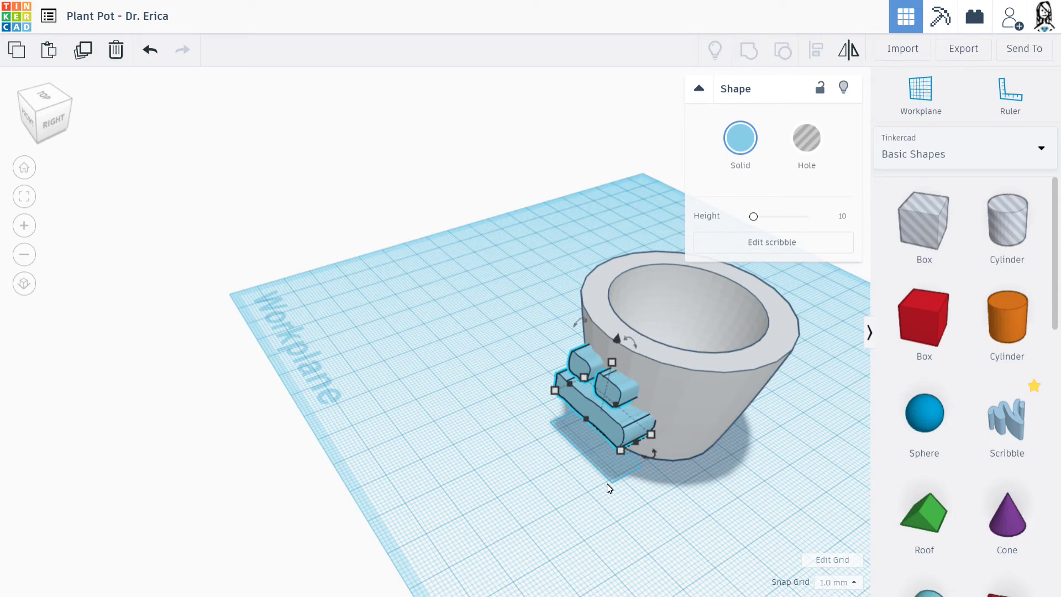
key("Left")
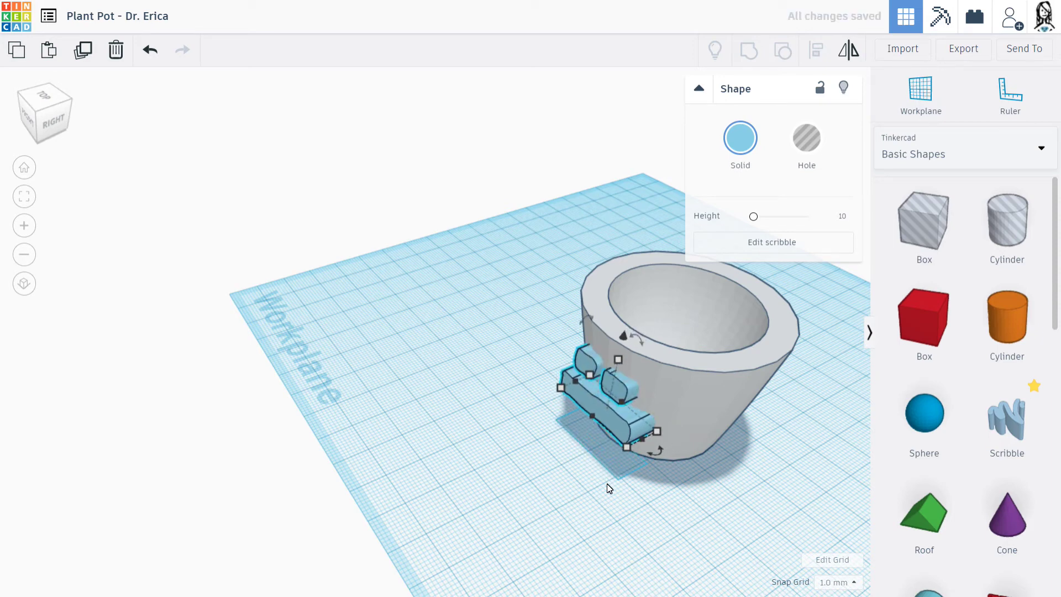
right_click_drag(601, 540, 528, 438)
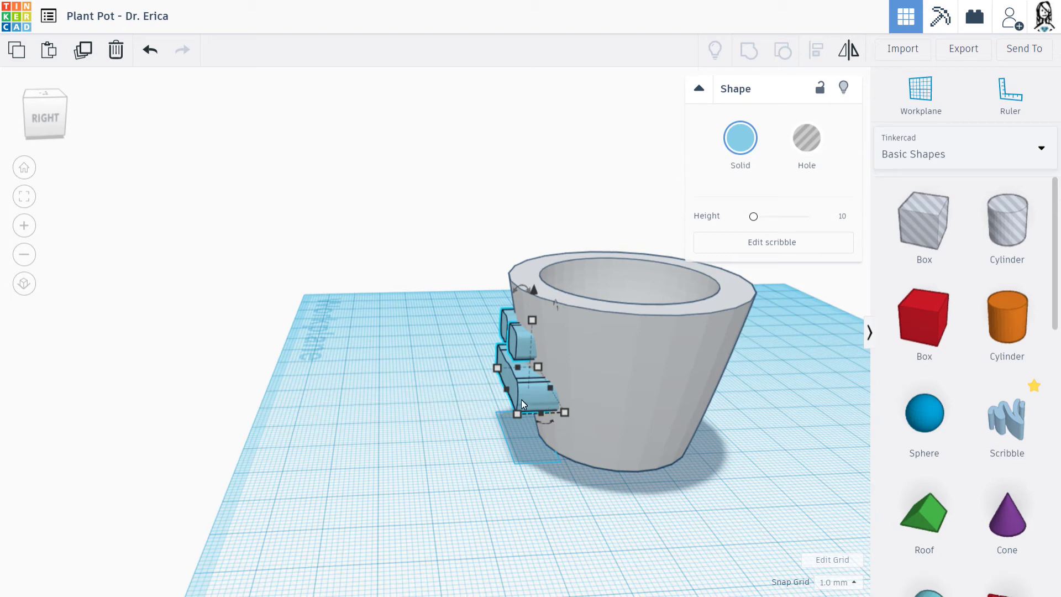
left_click(506, 501)
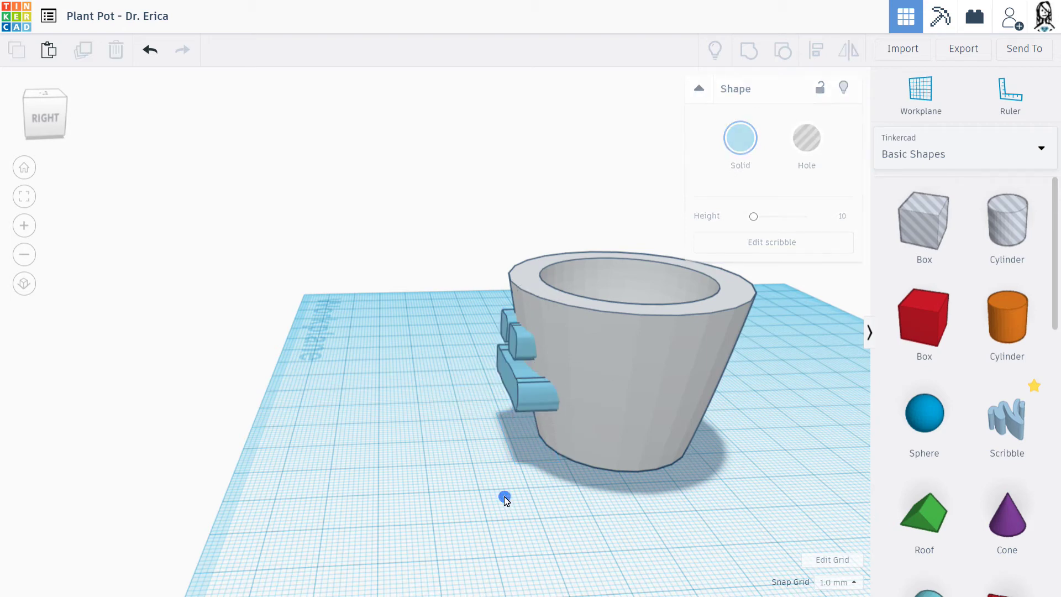
Rotate the face scribble 12° and nudge it flush against the pot's sloping front.
left_click(520, 388)
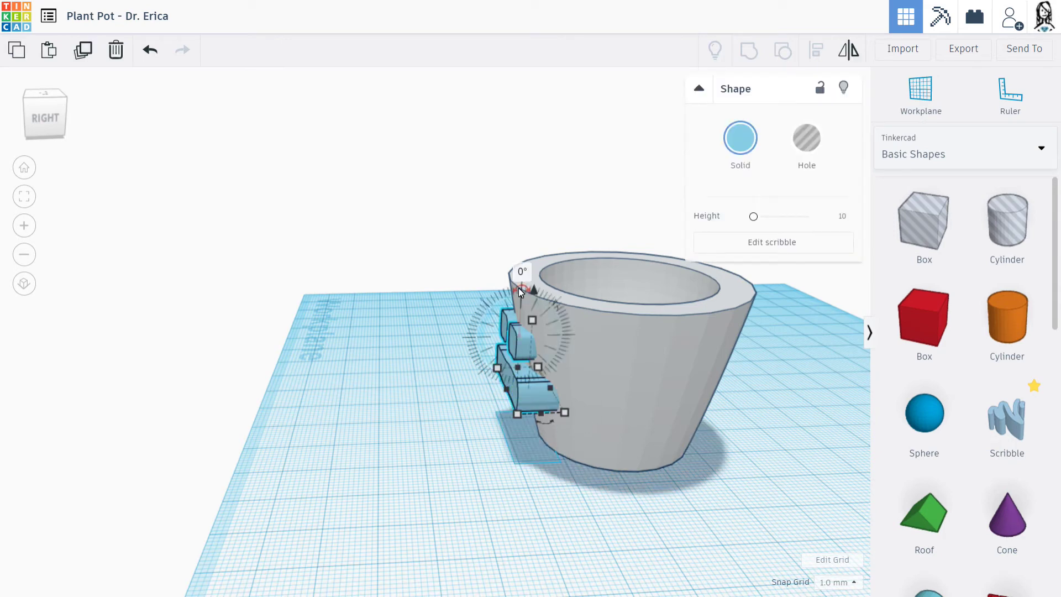
mouse_move(518, 288)
left_mouse_down()
mouse_move(506, 246)
mouse_move(494, 246)
mouse_move(501, 241)
left_mouse_up()
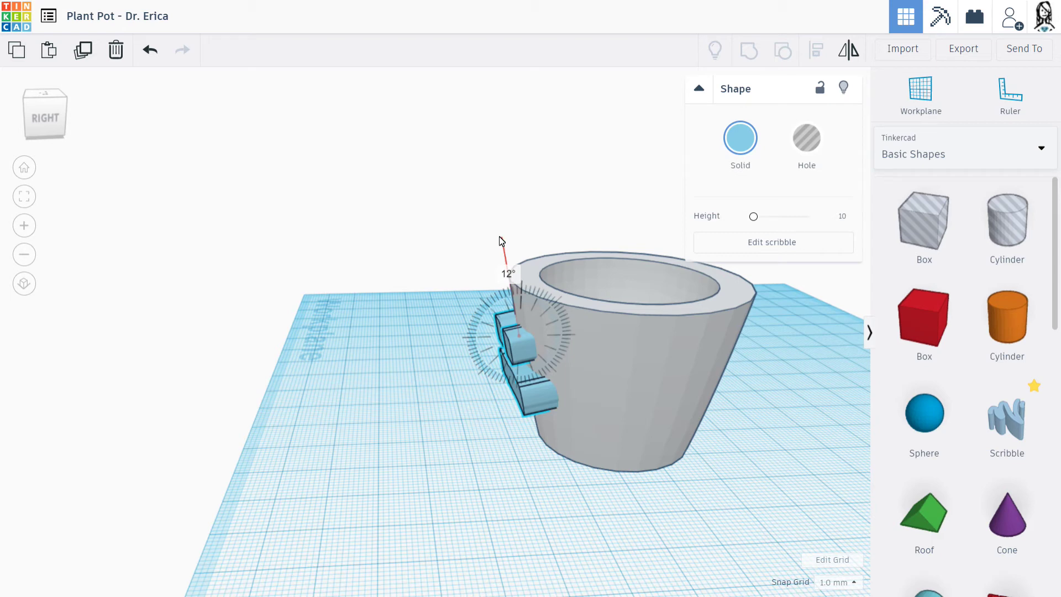
left_click_drag(501, 242, 501, 242)
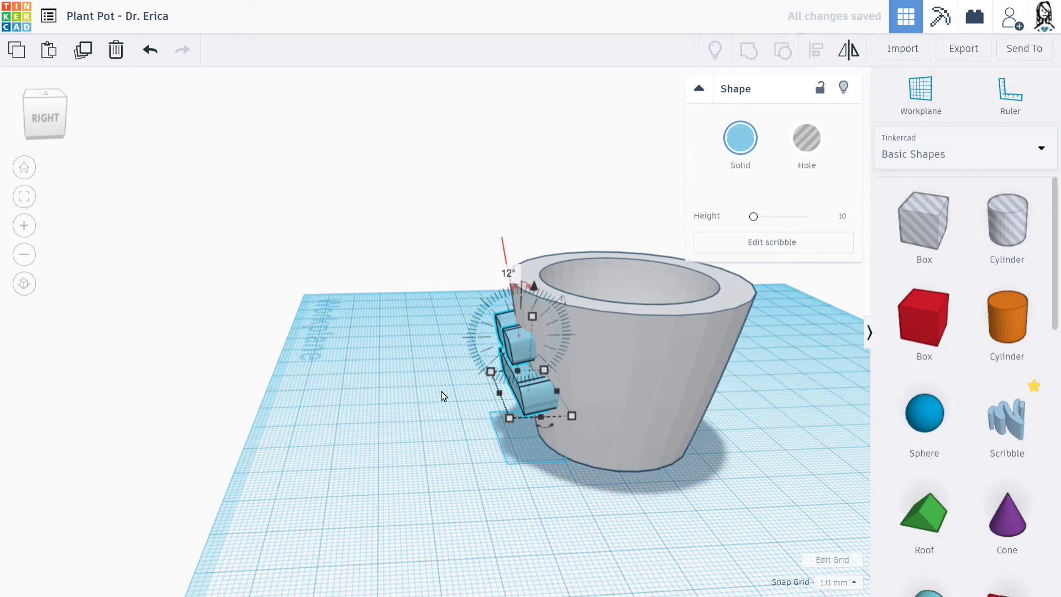
key("Right")
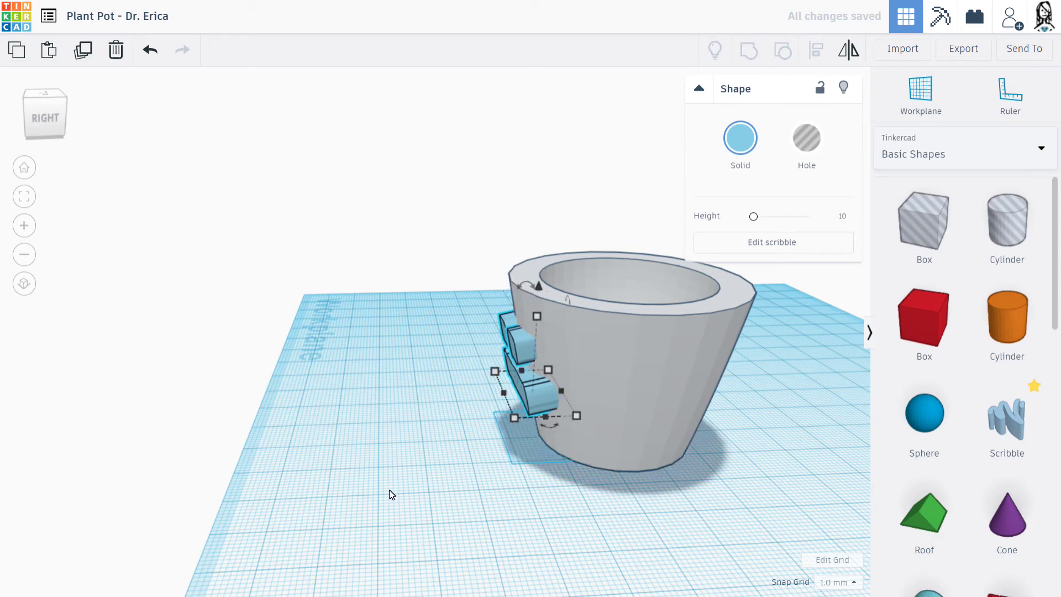
mouse_move(391, 491)
right_mouse_down()
mouse_move(469, 464)
mouse_move(524, 470)
mouse_move(545, 495)
mouse_move(590, 472)
mouse_move(585, 462)
mouse_move(521, 496)
right_mouse_up()
left_click(604, 487)
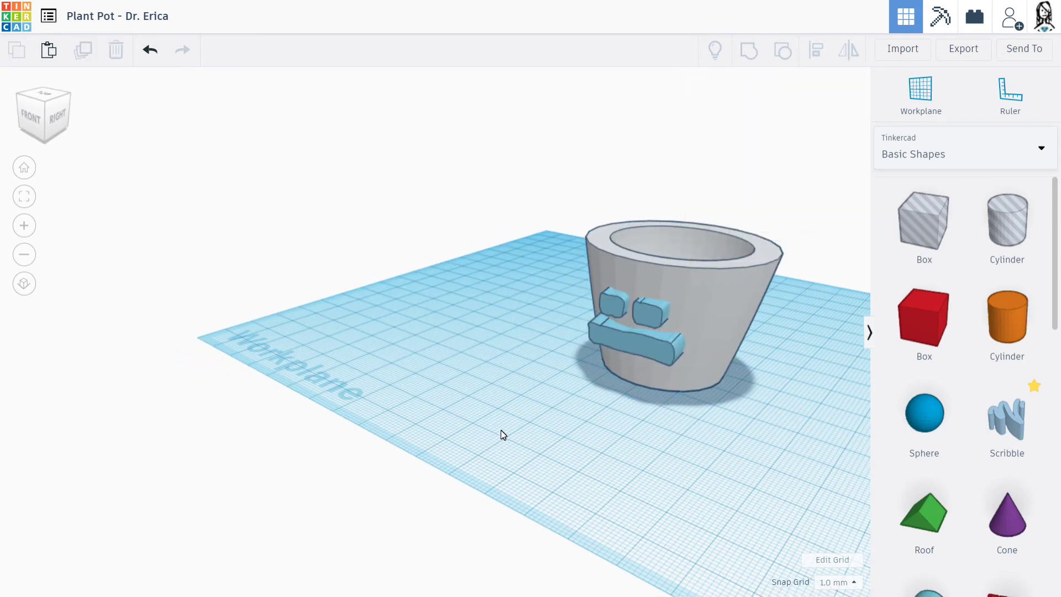
right_click_drag(506, 434, 610, 413)
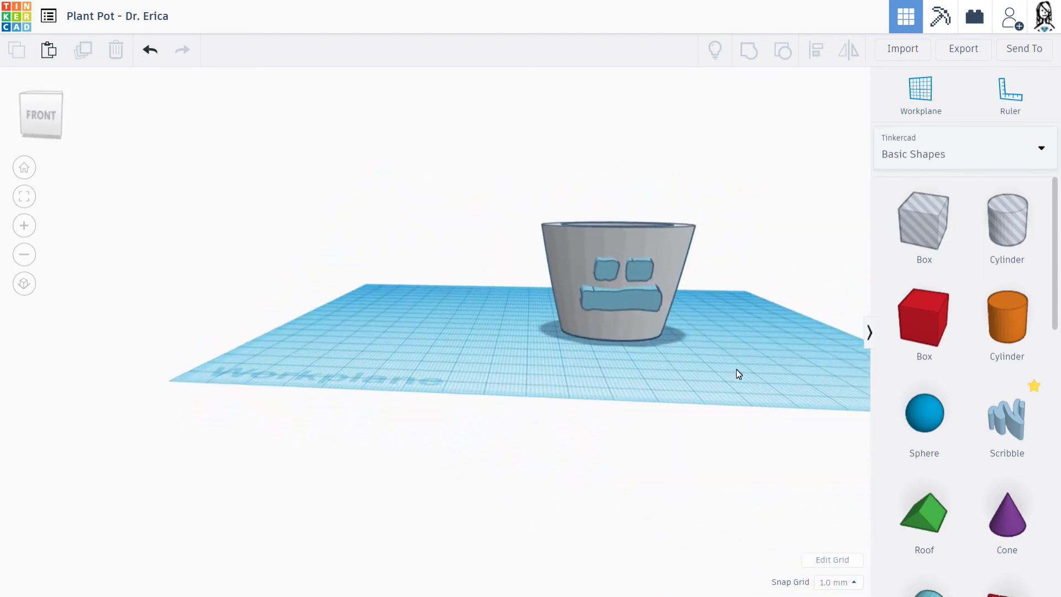
Scroll the Basic Shapes panel down and back up to reveal the Pyramid.
scroll(989, 397, "down", 5)
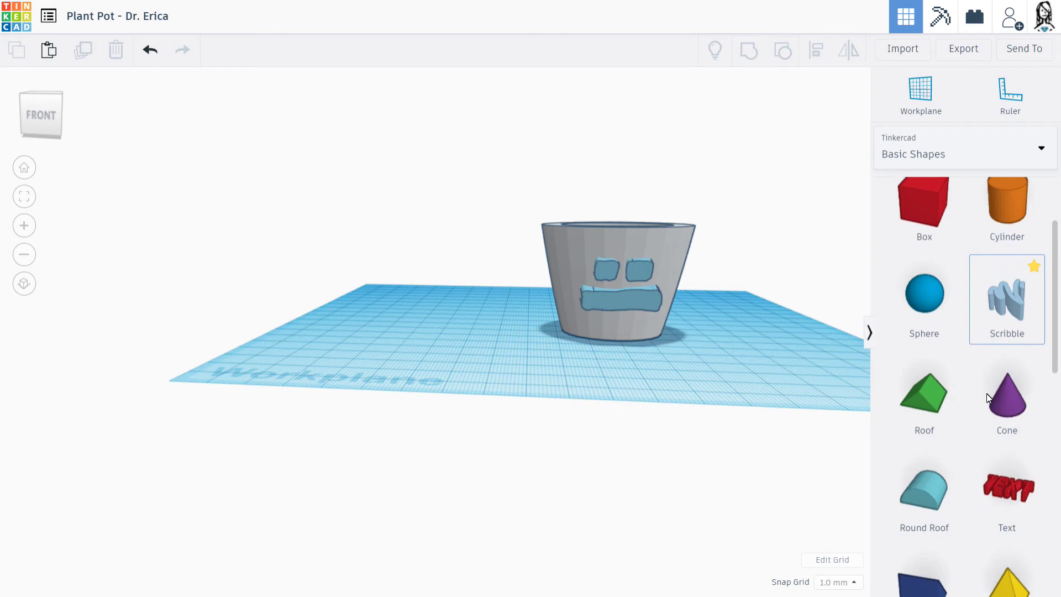
scroll(988, 397, "down", 5)
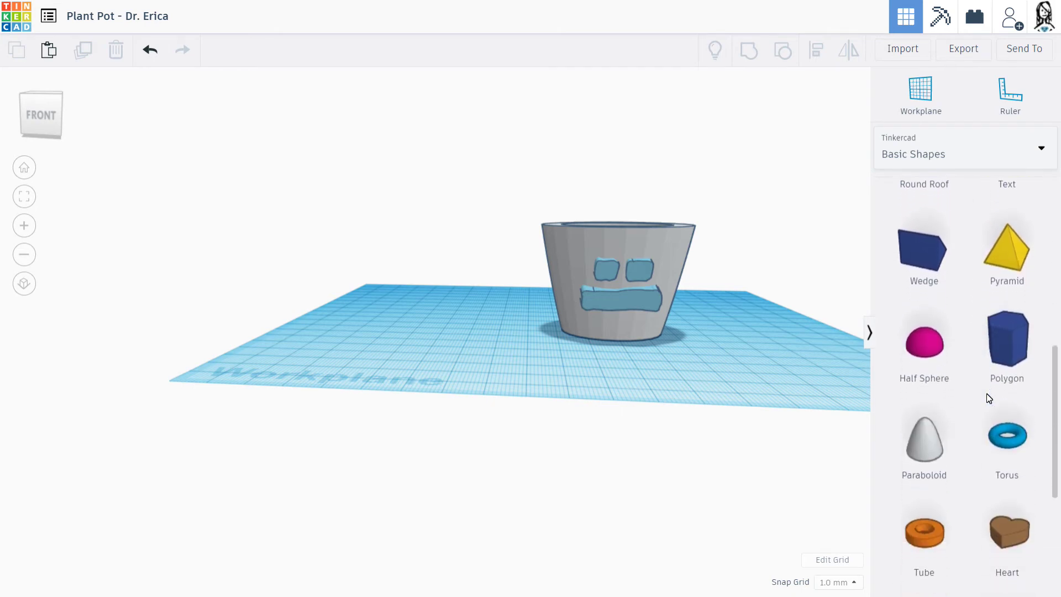
scroll(989, 397, "down", 3)
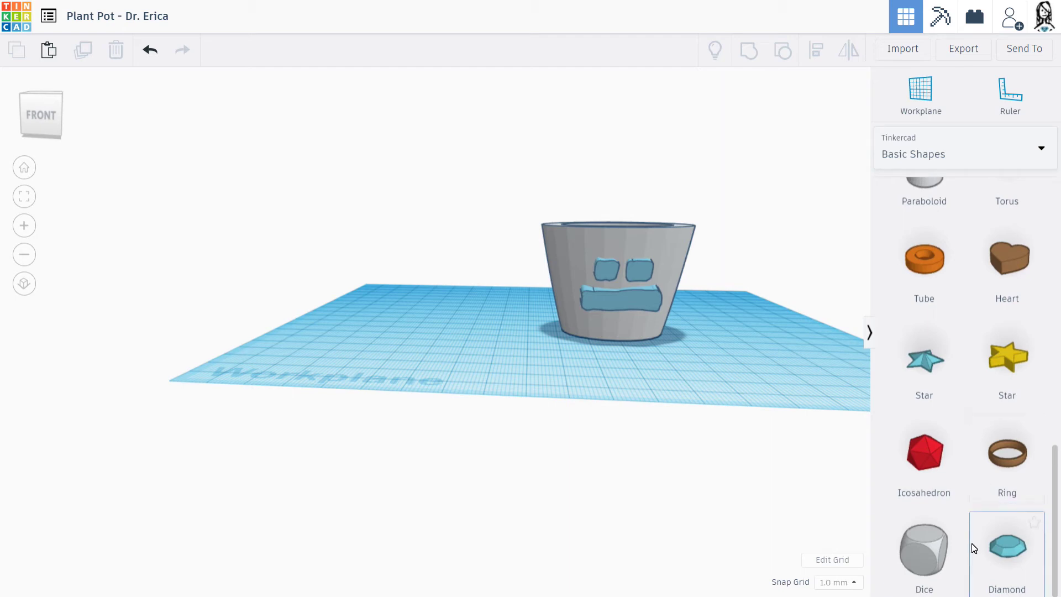
scroll(974, 547, "up", 3)
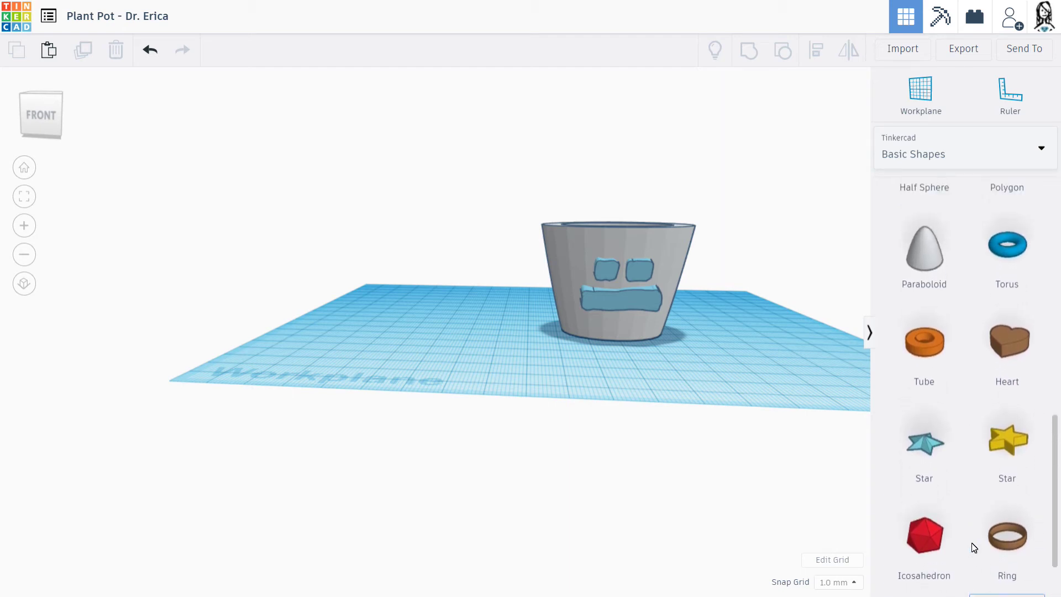
scroll(975, 547, "up", 5)
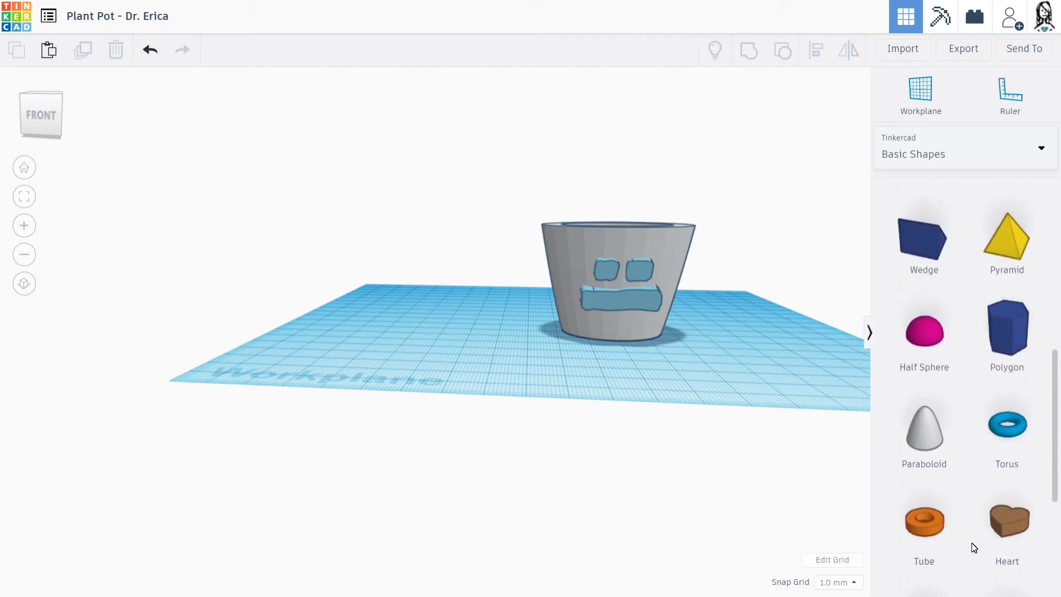
scroll(975, 547, "up", 1)
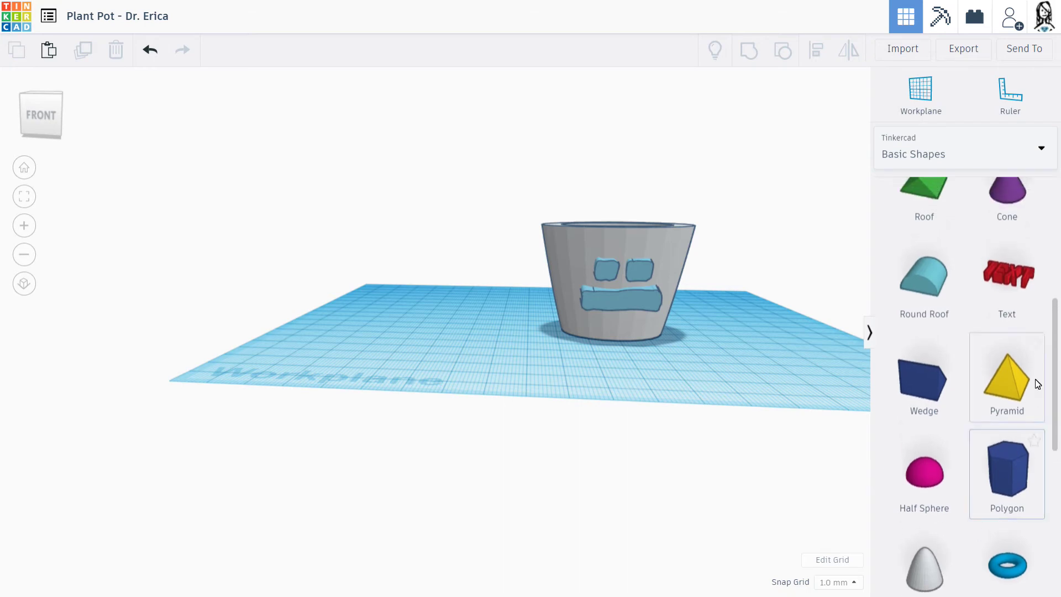
Add a yellow pyramid and raise it up onto the pot's rim.
left_click_drag(1020, 374, 654, 386)
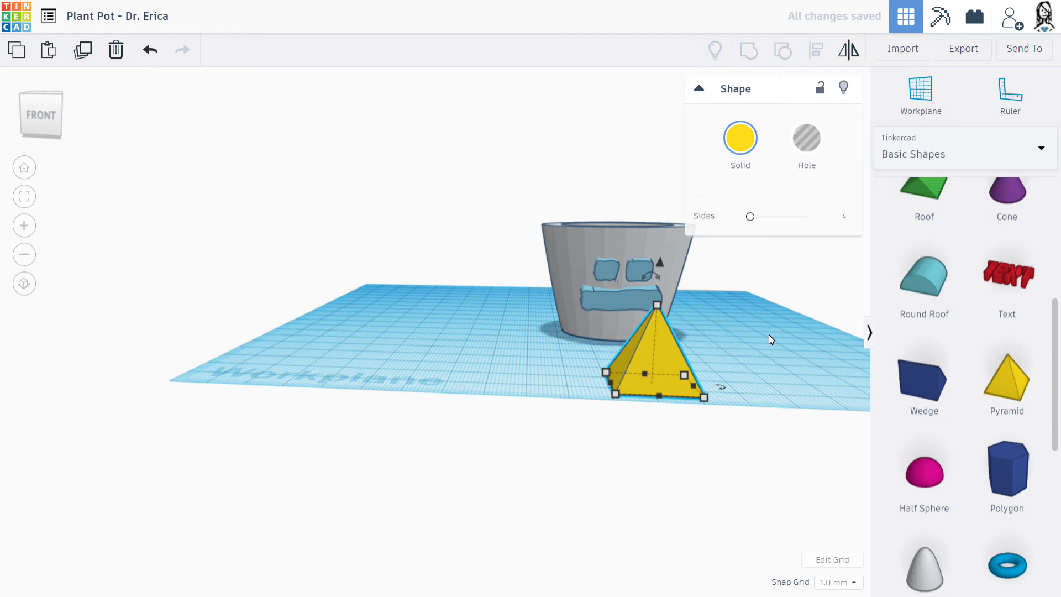
right_click_drag(769, 335, 674, 396)
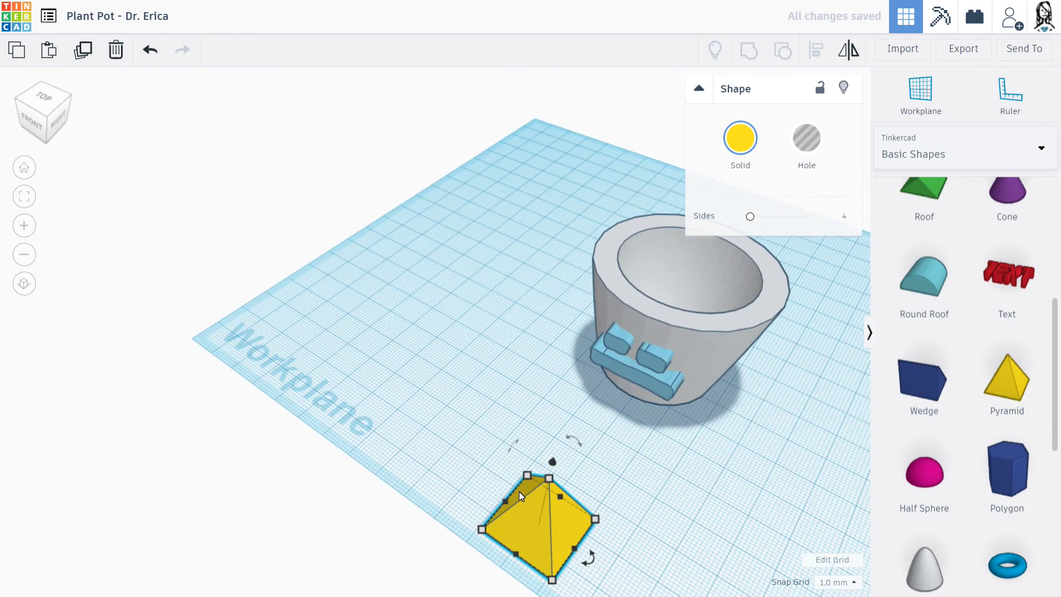
key("ctrl+Up")
key("ctrl+Up")
key("ctrl+Up")
key("ctrl+Up")
key("ctrl+Up")
key("ctrl+Up")
key("ctrl+Up")
key("ctrl+Up")
key("ctrl+Up")
key("ctrl+Up")
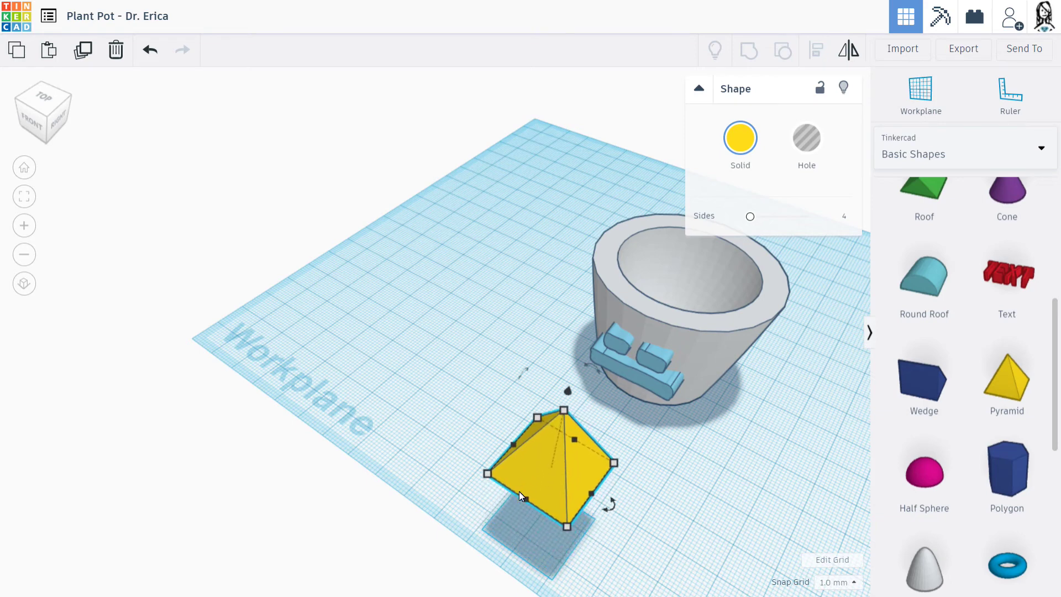
key("ctrl+Up")
key("ctrl+Up")
key("ctrl+Up")
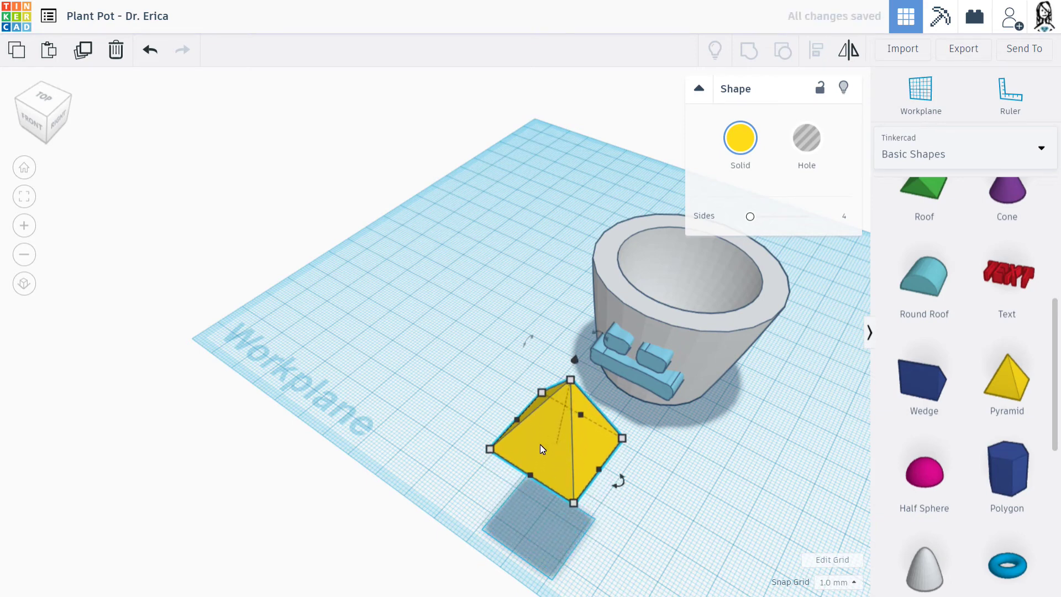
left_click_drag(540, 449, 620, 287)
key("ctrl+Up")
key("ctrl+Up")
key("ctrl+Up")
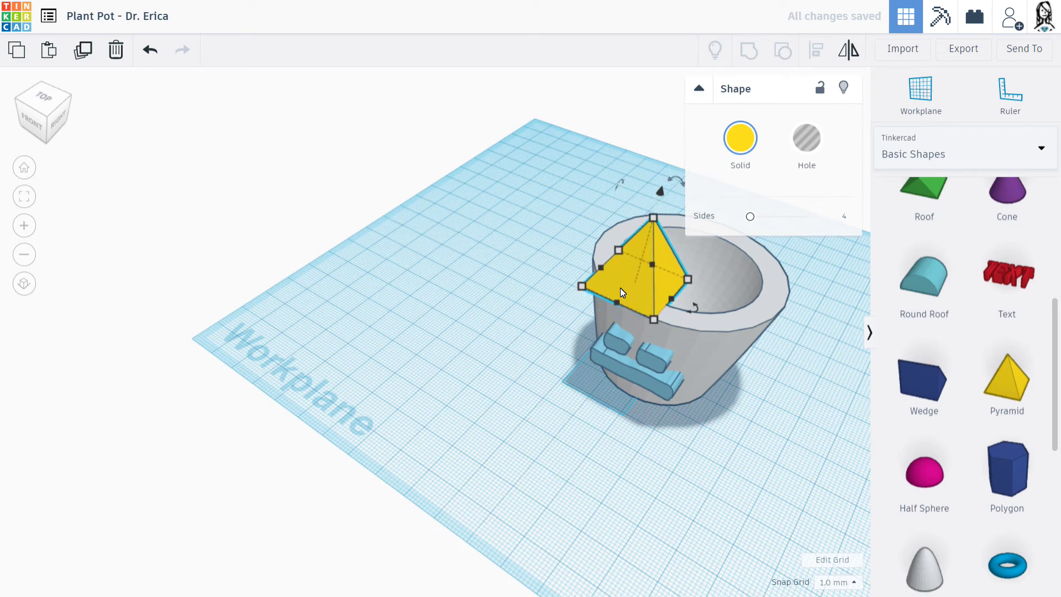
Shrink the pyramid's base and slide it left along the rim above the face.
mouse_move(619, 252)
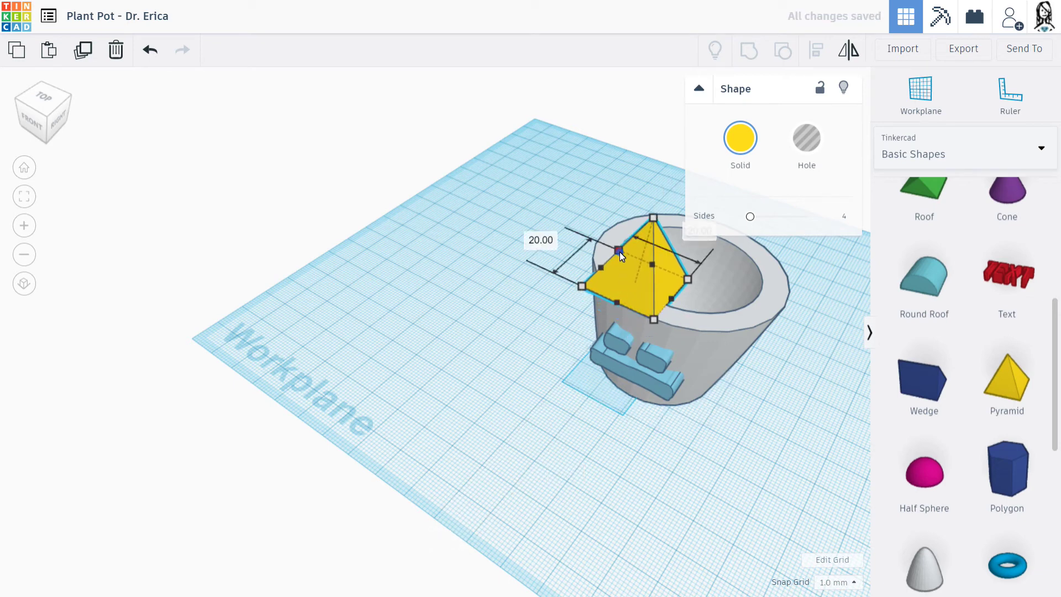
left_click_drag(619, 251, 642, 297)
left_click(542, 315)
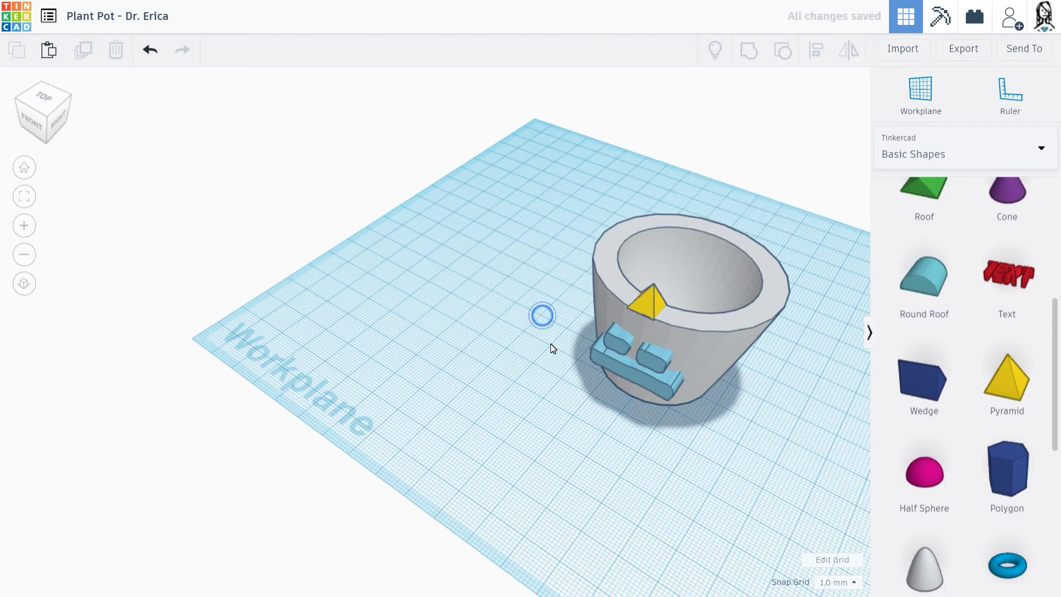
right_click_drag(550, 344, 618, 357)
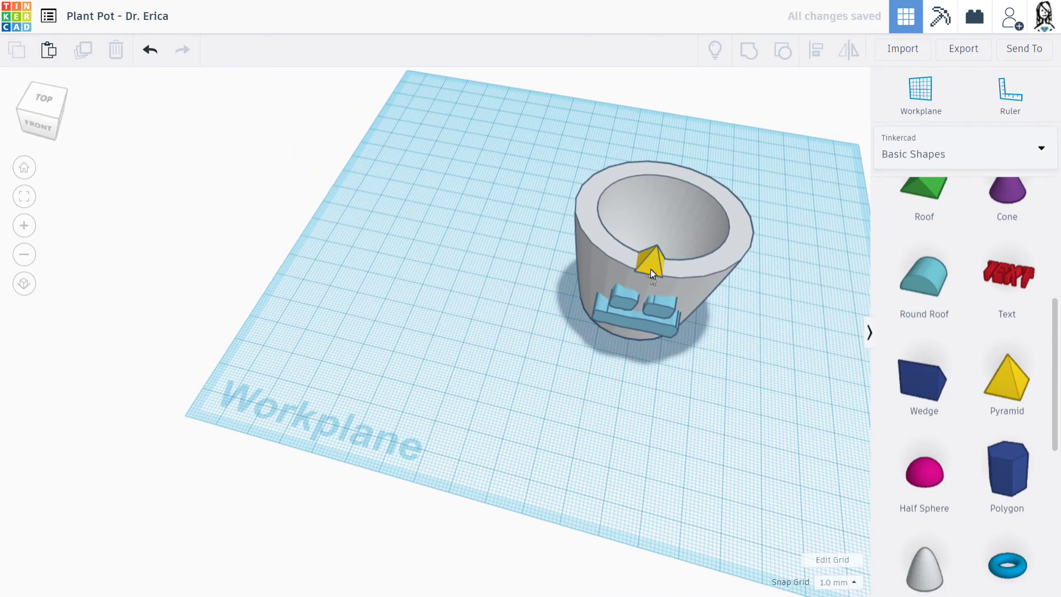
mouse_move(652, 264)
left_mouse_down()
mouse_move(618, 250)
mouse_move(655, 260)
left_mouse_up()
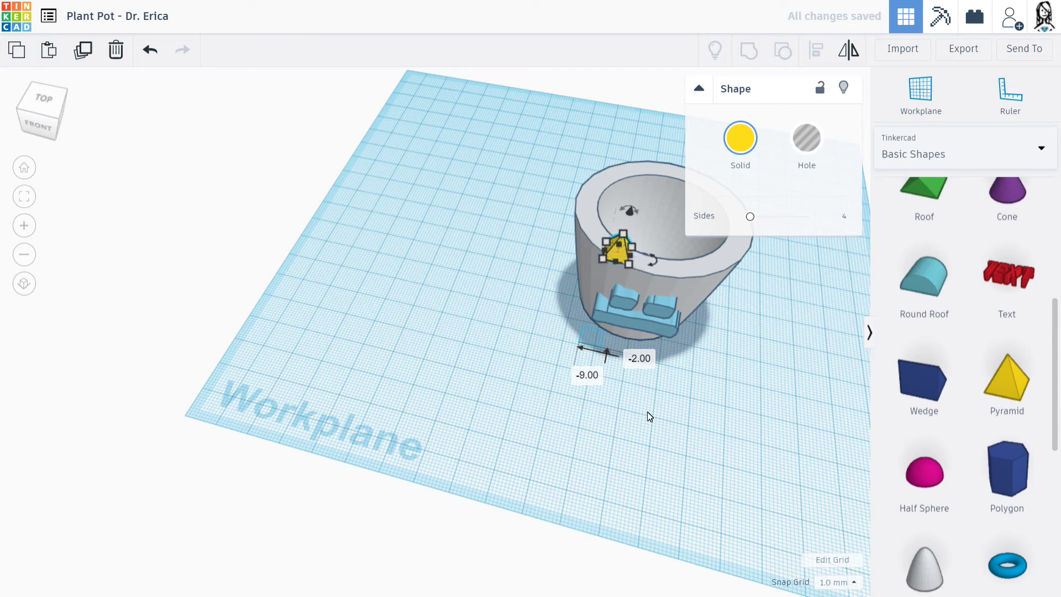
left_click(644, 422)
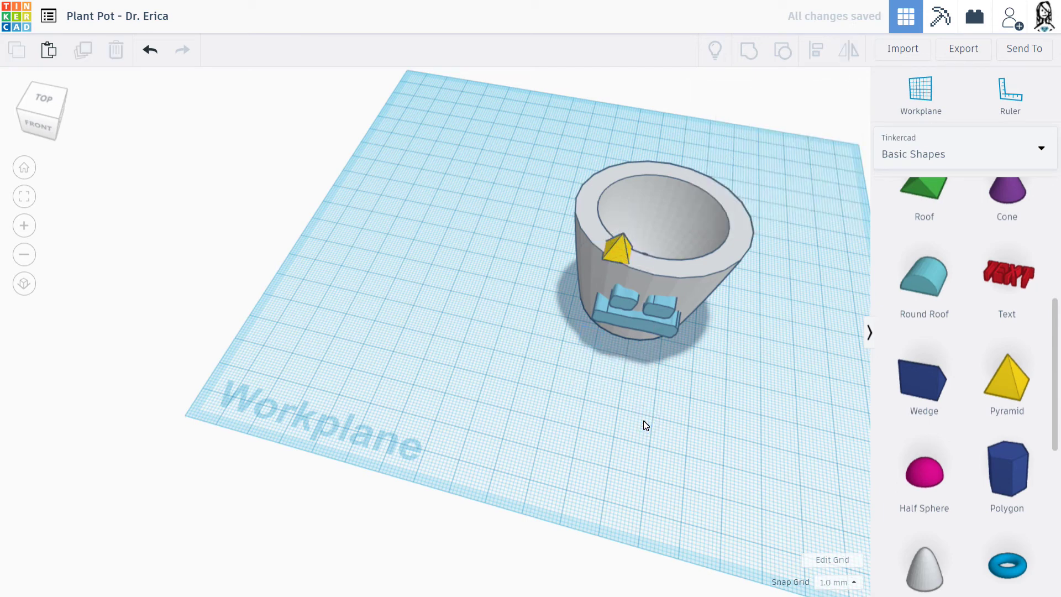
Duplicate the rim pyramid with Ctrl+D into a row of spiky copies along the pot's rim.
left_click(618, 257)
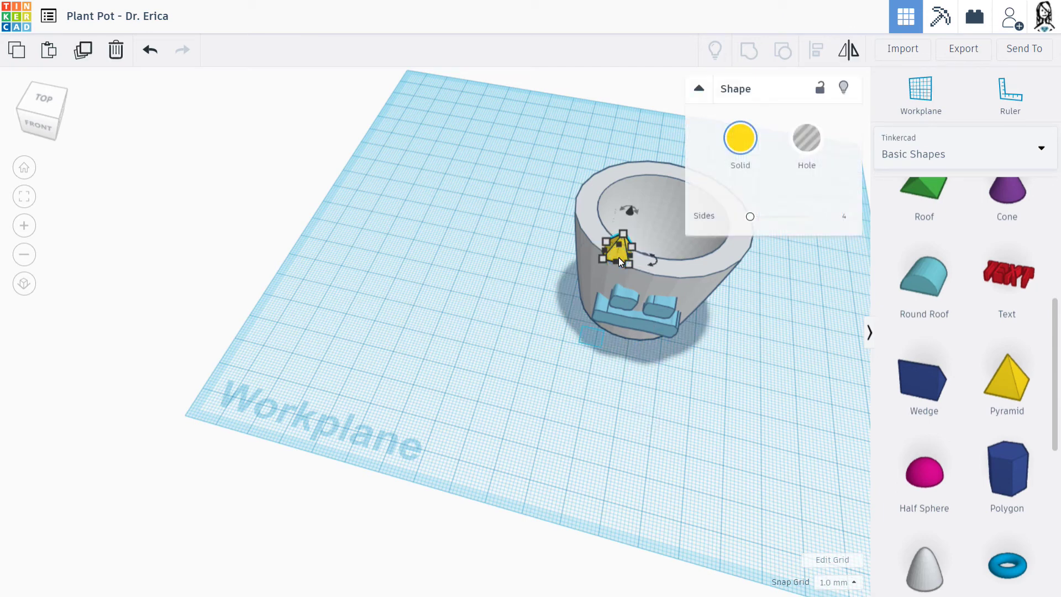
key("ctrl+d")
key("ctrl+d")
key("ctrl+d")
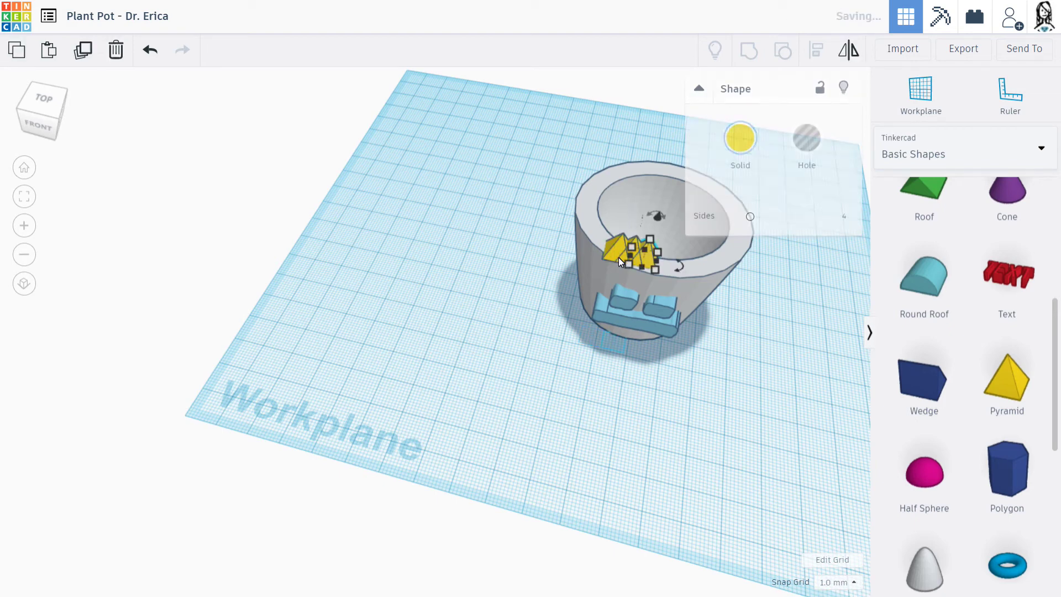
key("Escape")
key("ctrl+d")
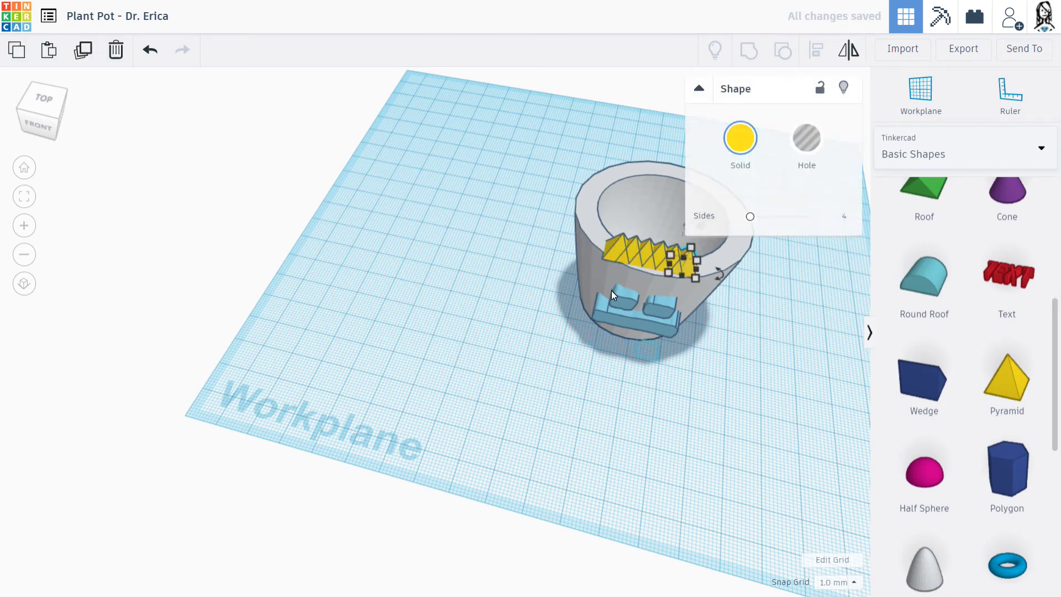
right_click_drag(654, 398, 519, 414)
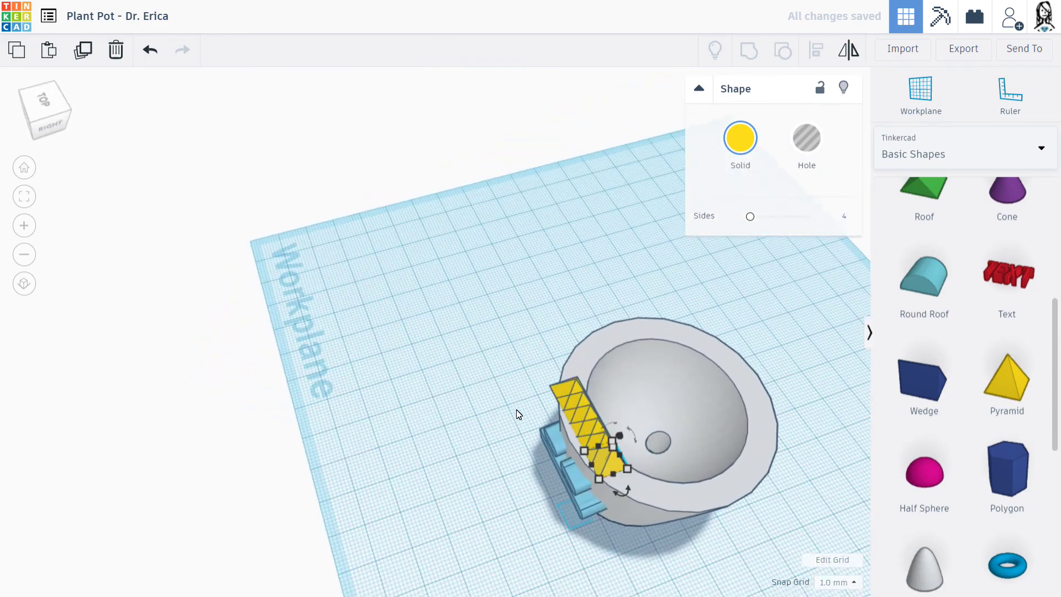
left_click(540, 520)
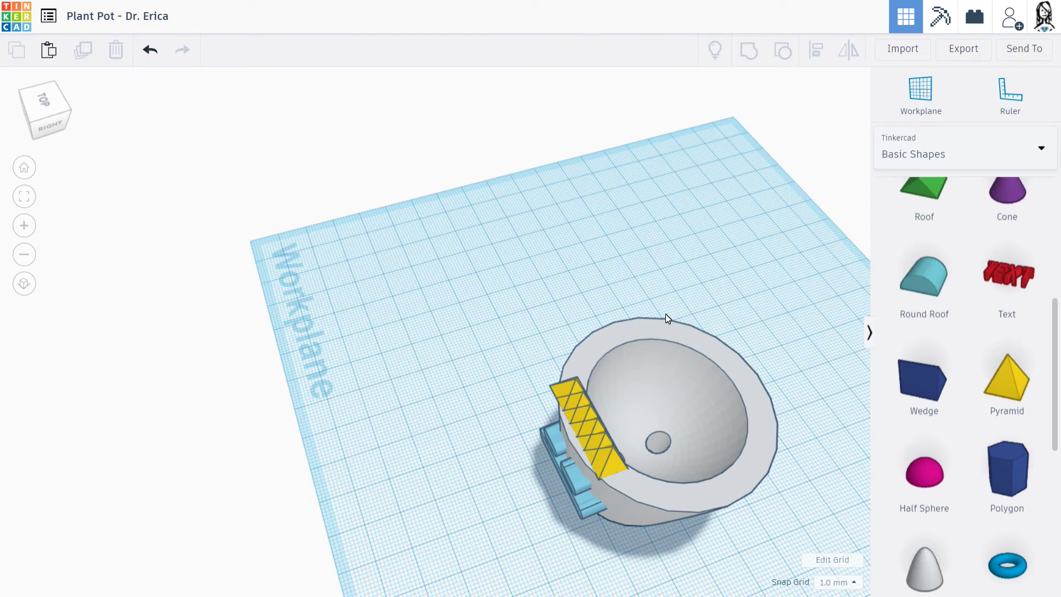
Rotate the top pyramid 27° and then -35° so it follows the rim's curve.
left_click(569, 380)
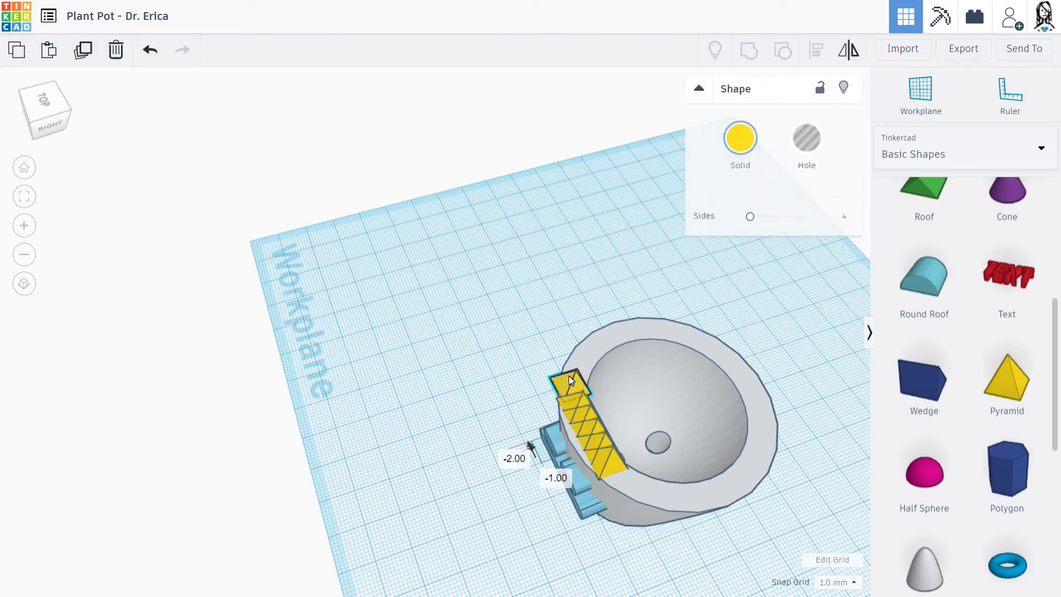
left_click_drag(593, 416, 450, 422)
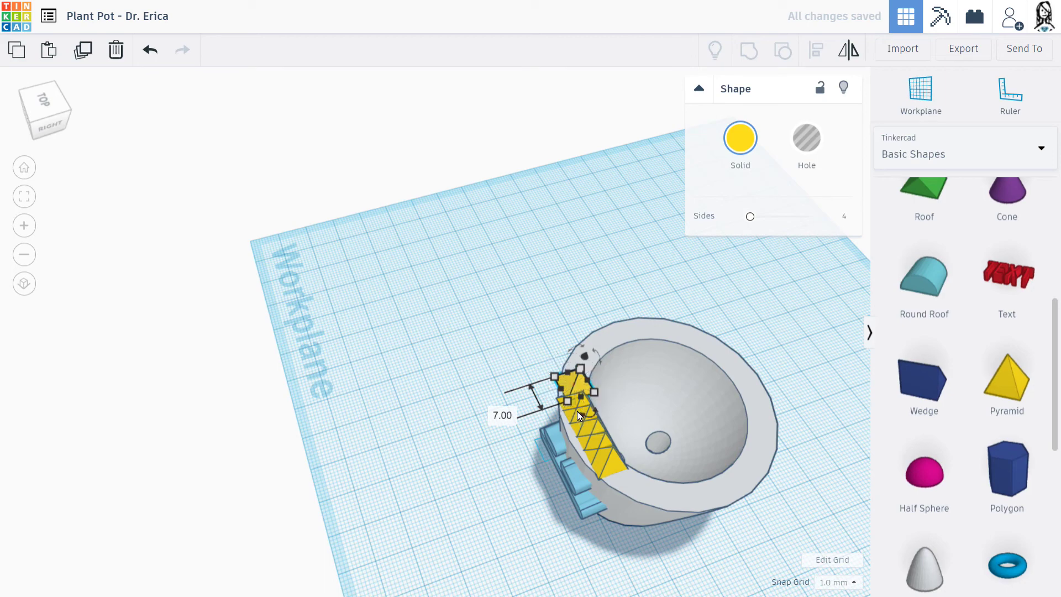
left_click_drag(580, 414, 561, 418)
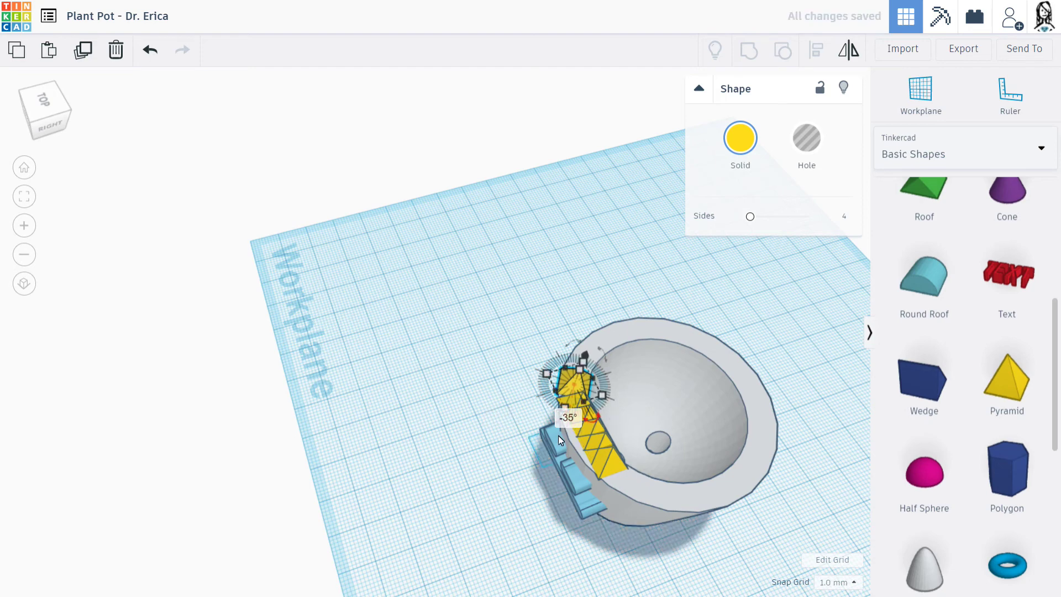
left_click(484, 461)
left_click(572, 398)
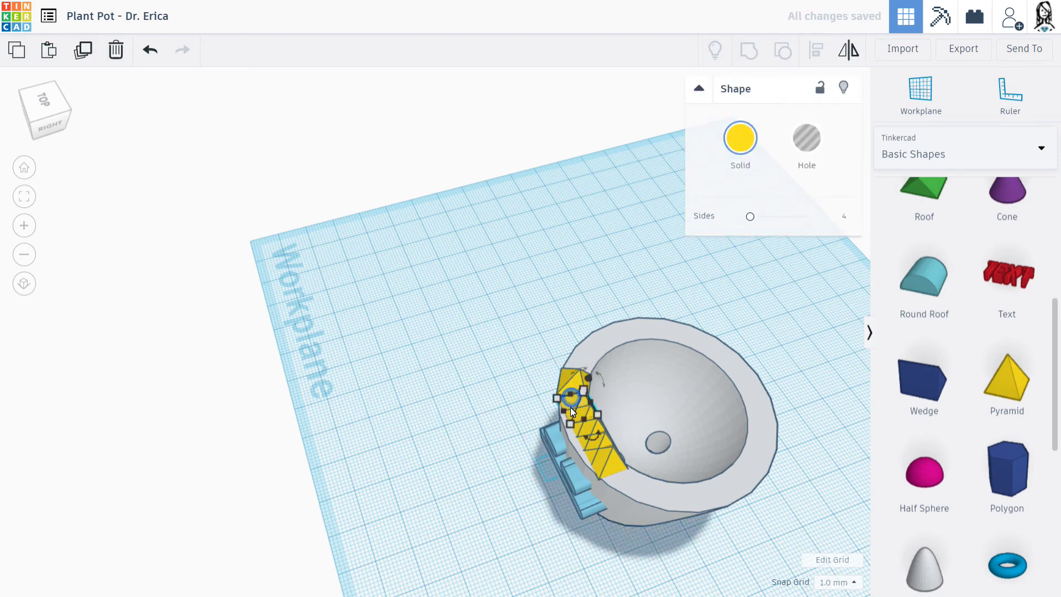
left_click_drag(593, 436, 569, 441)
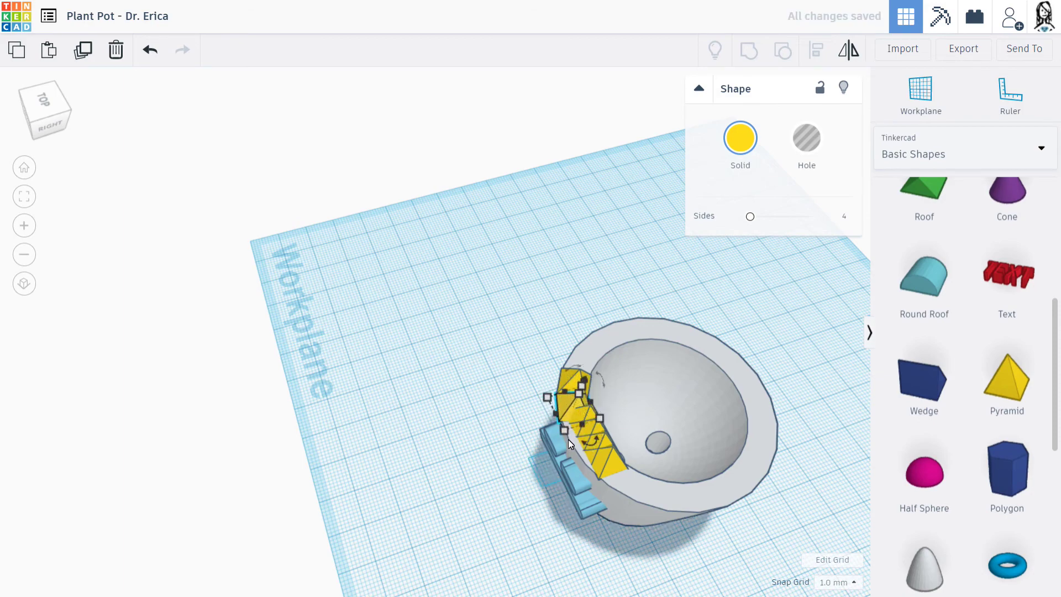
left_click(460, 383)
mouse_move(462, 384)
right_mouse_down()
mouse_move(561, 387)
mouse_move(643, 349)
right_mouse_up()
Undo the last pyramid's change and nudge it onto the rim, then shift its neighbour right and rotate it 13°.
left_click(693, 345)
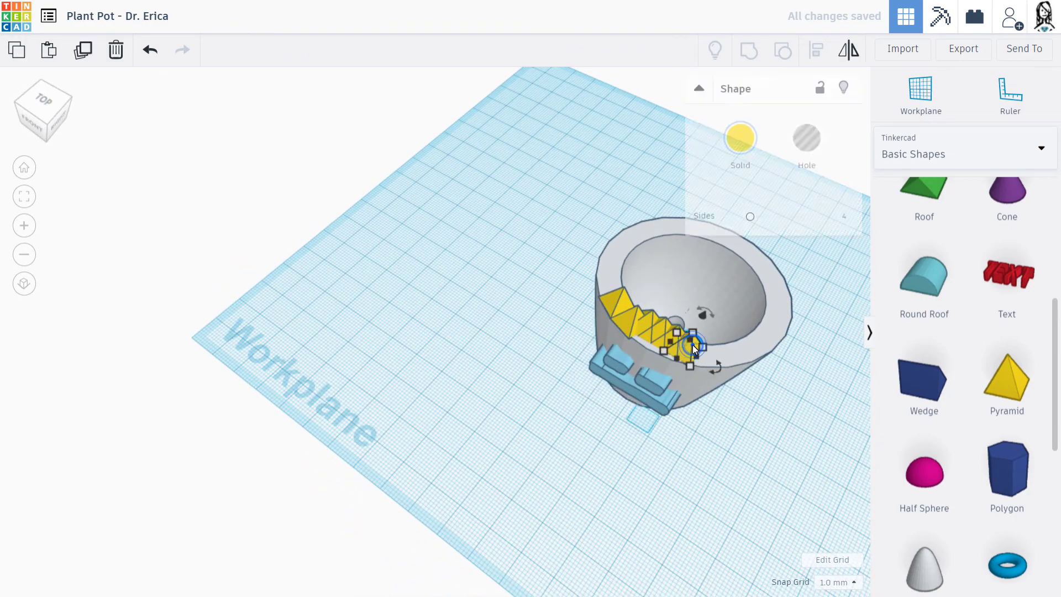
key("ctrl+z")
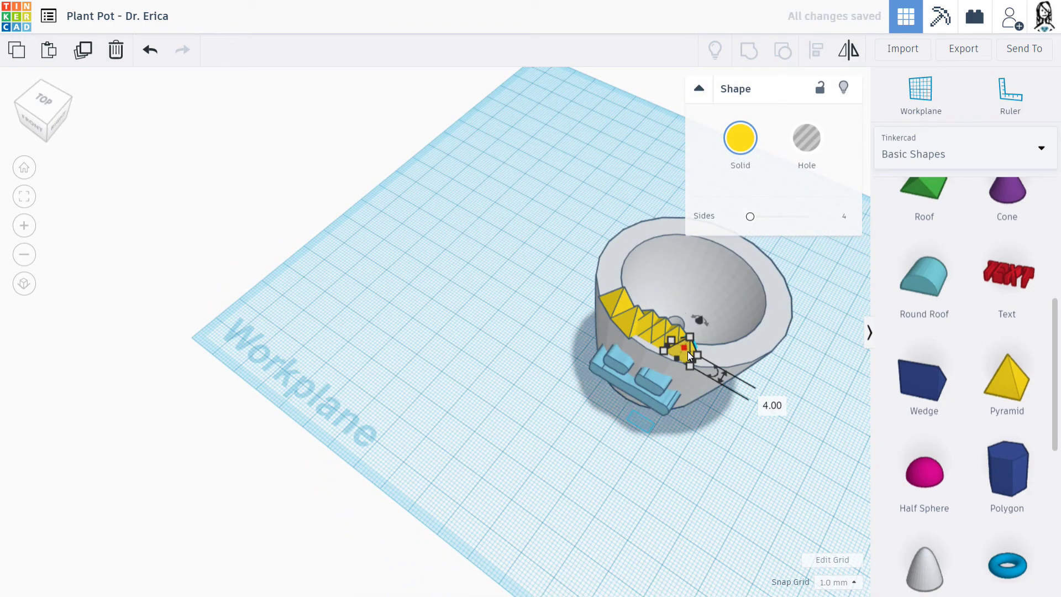
left_click(715, 435)
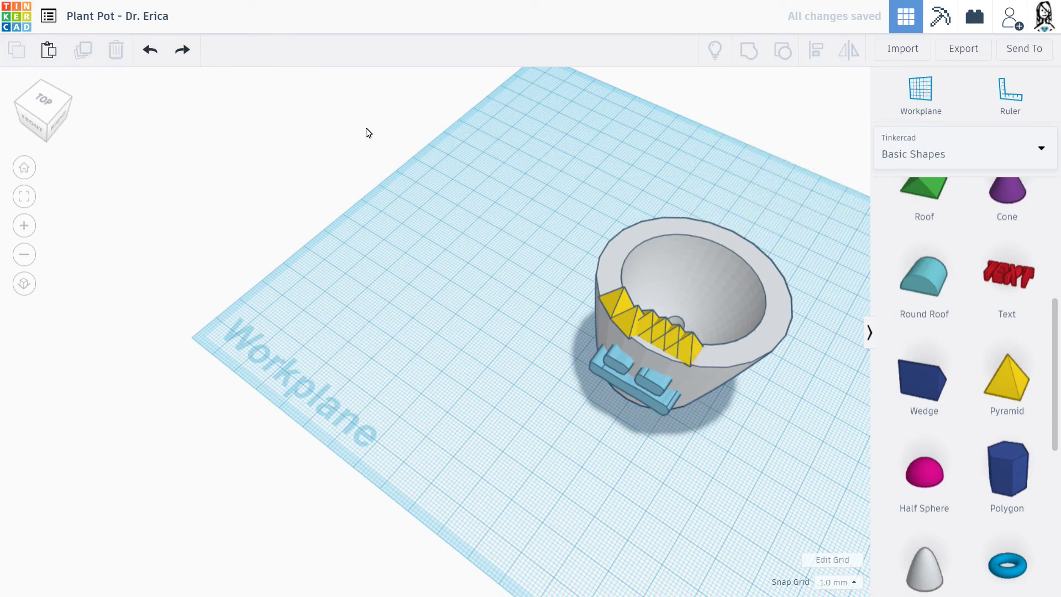
left_click_drag(684, 350, 745, 354)
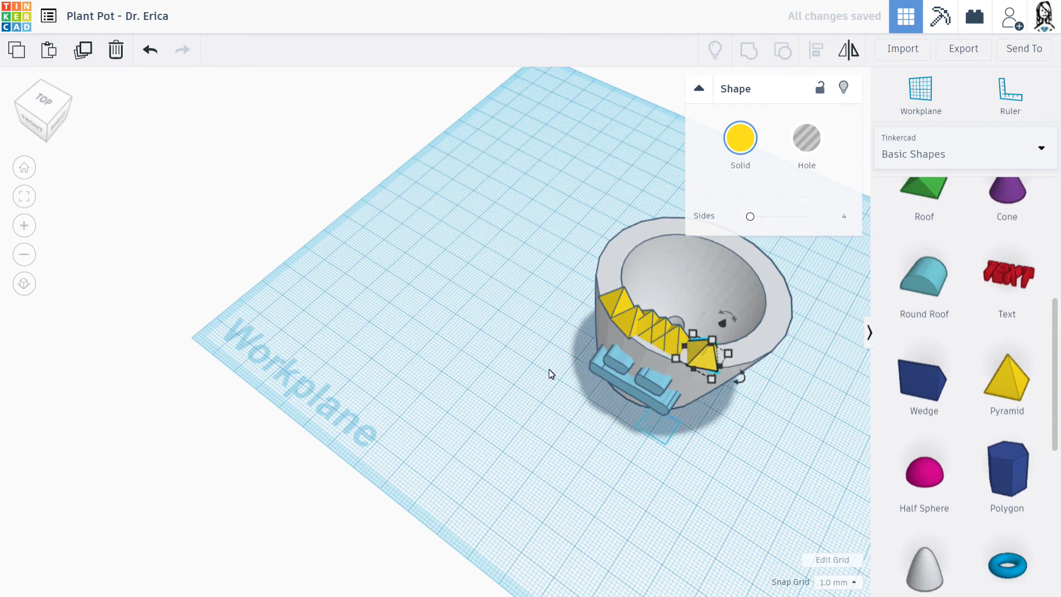
left_click(510, 336)
left_click(673, 344)
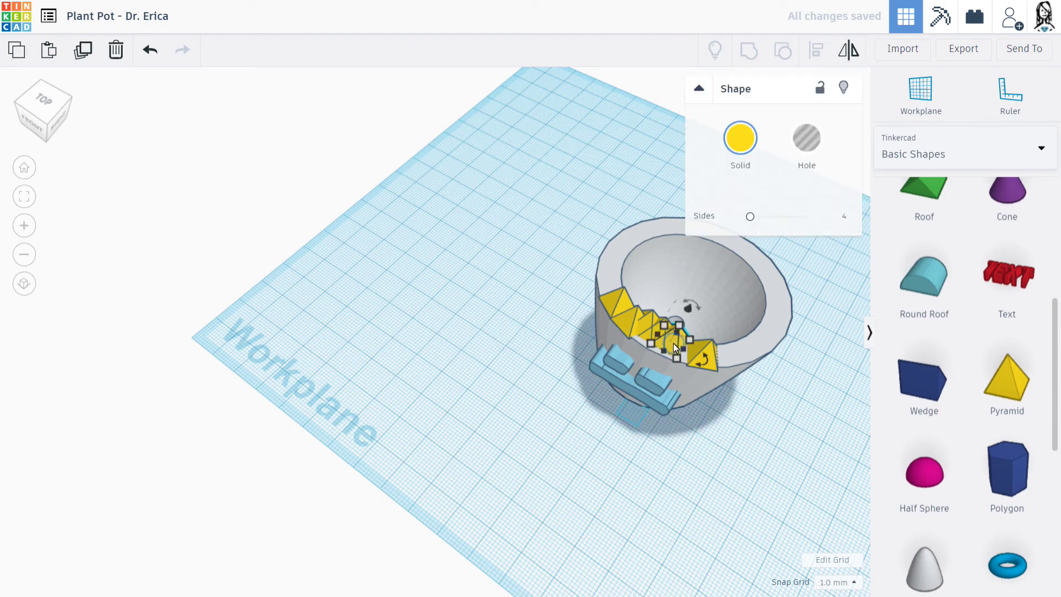
key("Right")
key("Right")
key("Right")
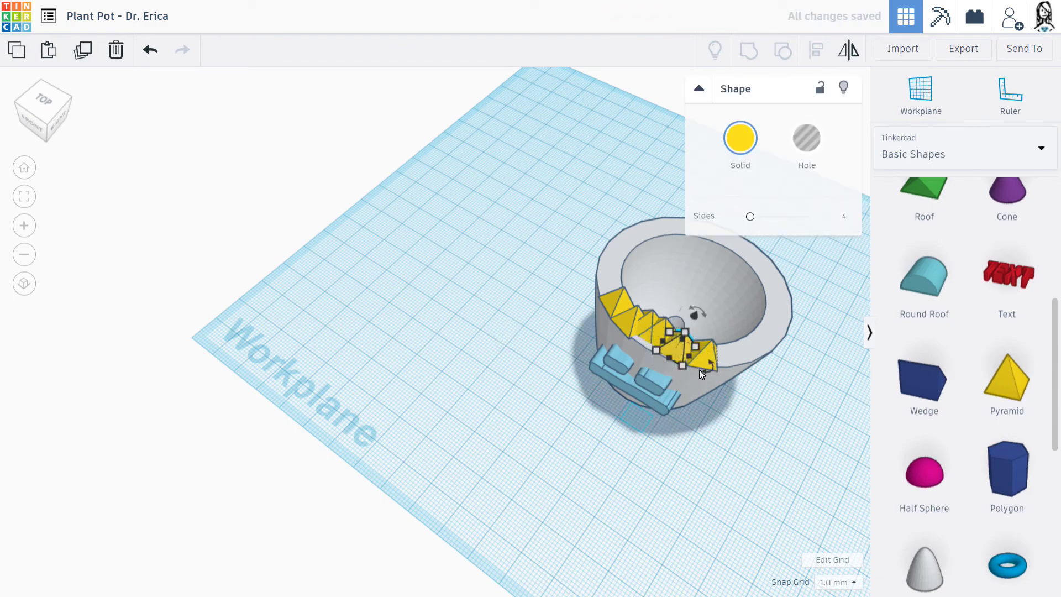
left_click_drag(699, 371, 705, 366)
left_click(442, 360)
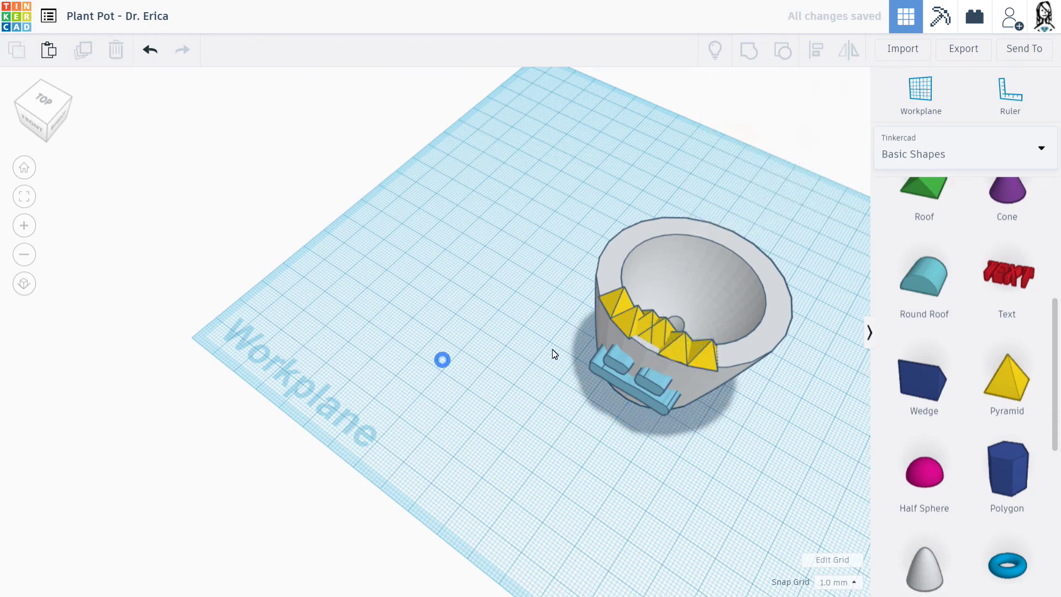
Delete the extra middle pyramid and check the five spikes from a low front view.
left_click(658, 339)
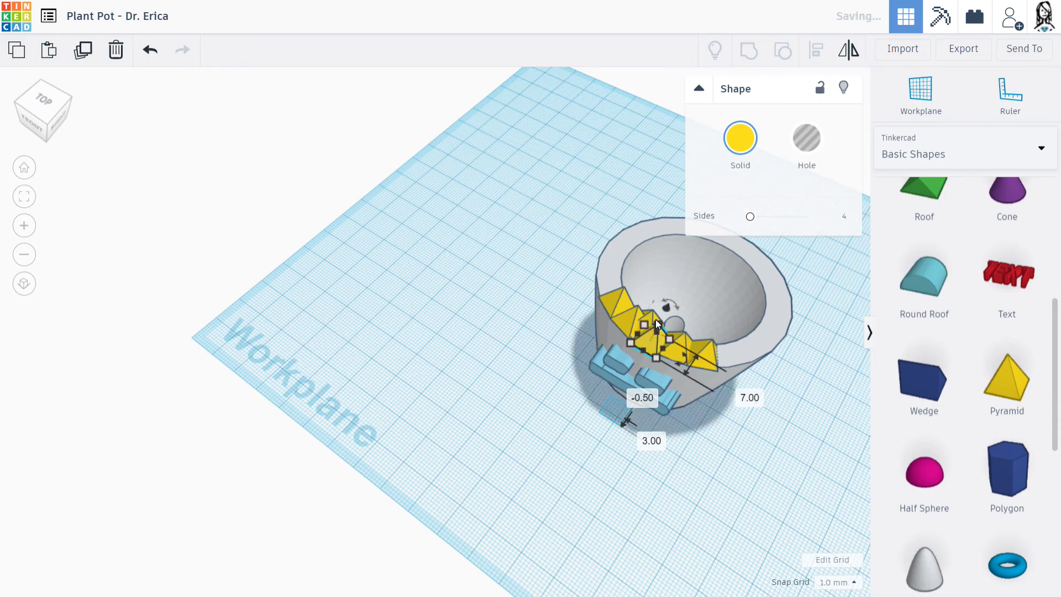
key("Delete")
left_click(648, 330)
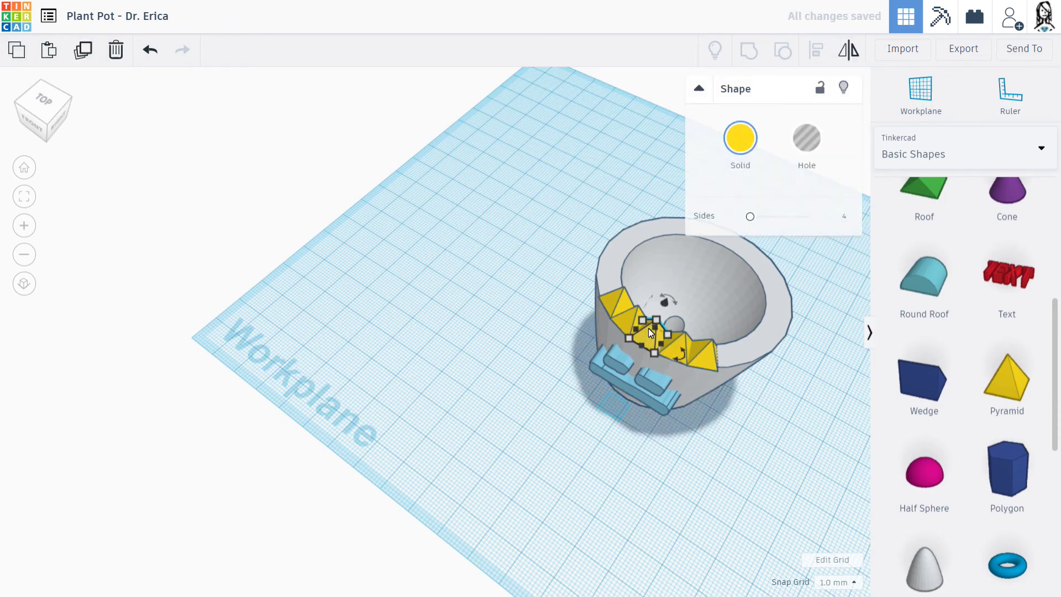
right_click_drag(499, 281, 671, 237)
left_click(652, 253)
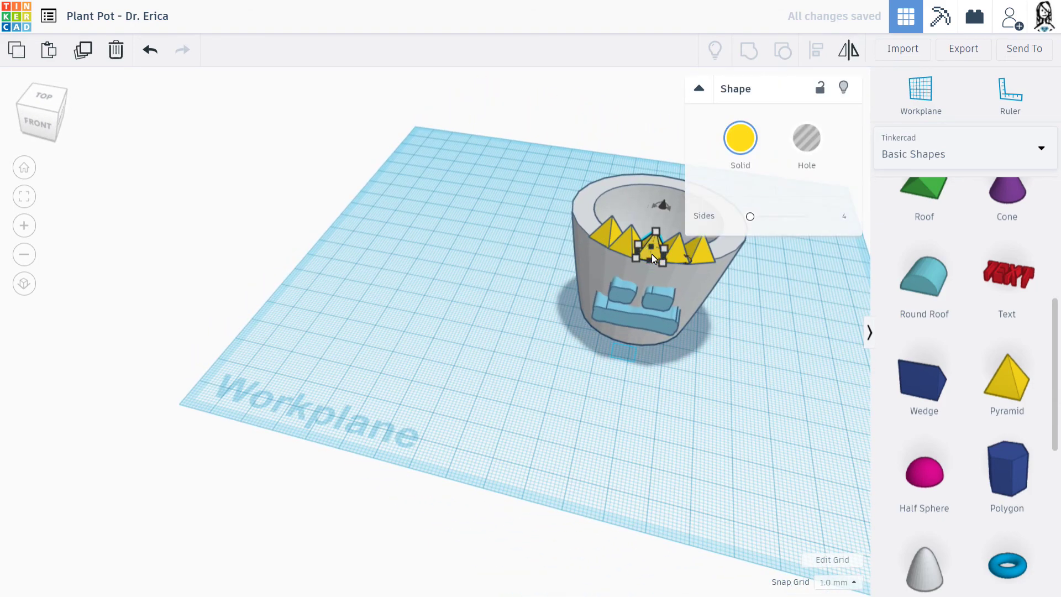
left_click(655, 397)
mouse_move(690, 407)
right_mouse_down()
mouse_move(640, 346)
mouse_move(692, 334)
mouse_move(720, 349)
mouse_move(689, 407)
mouse_move(711, 434)
mouse_move(721, 422)
mouse_move(685, 381)
mouse_move(693, 387)
right_mouse_up()
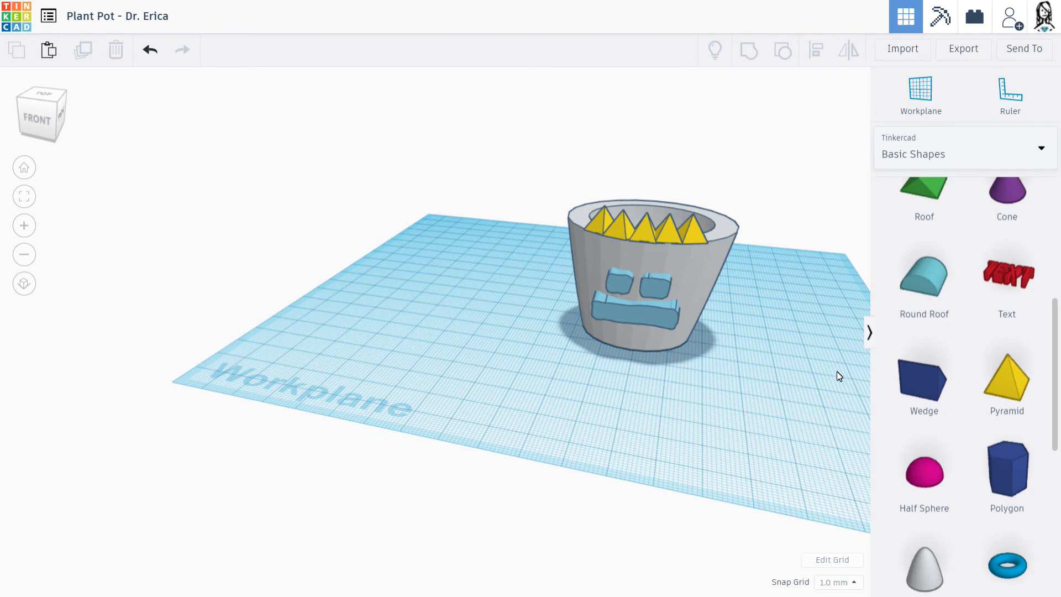
right_click_drag(837, 376, 749, 349)
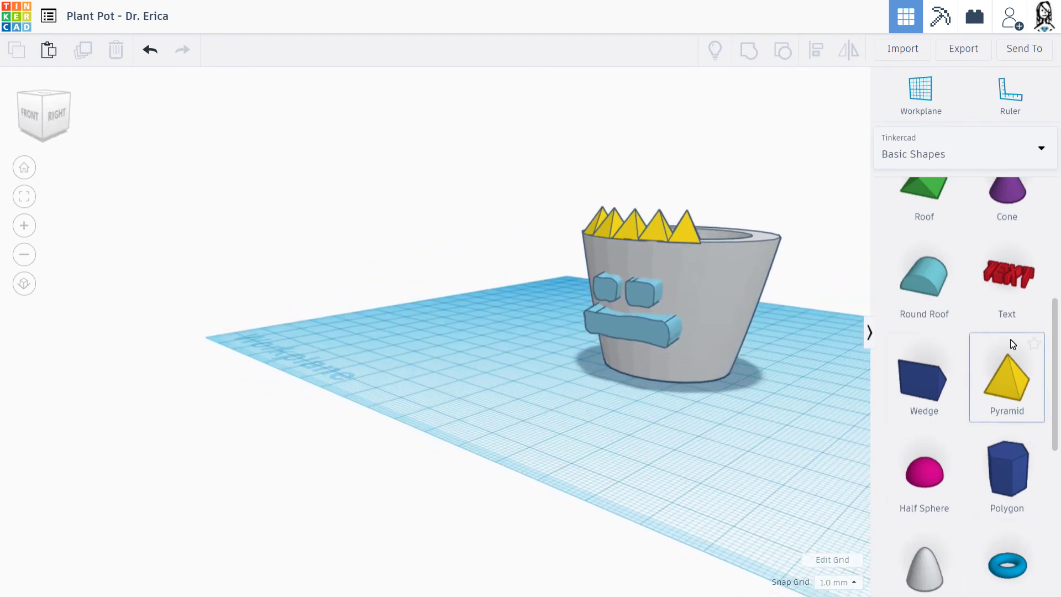
Place a Round Roof shape, turn it 90° and move it behind the pot.
scroll(1011, 339, "up", 5)
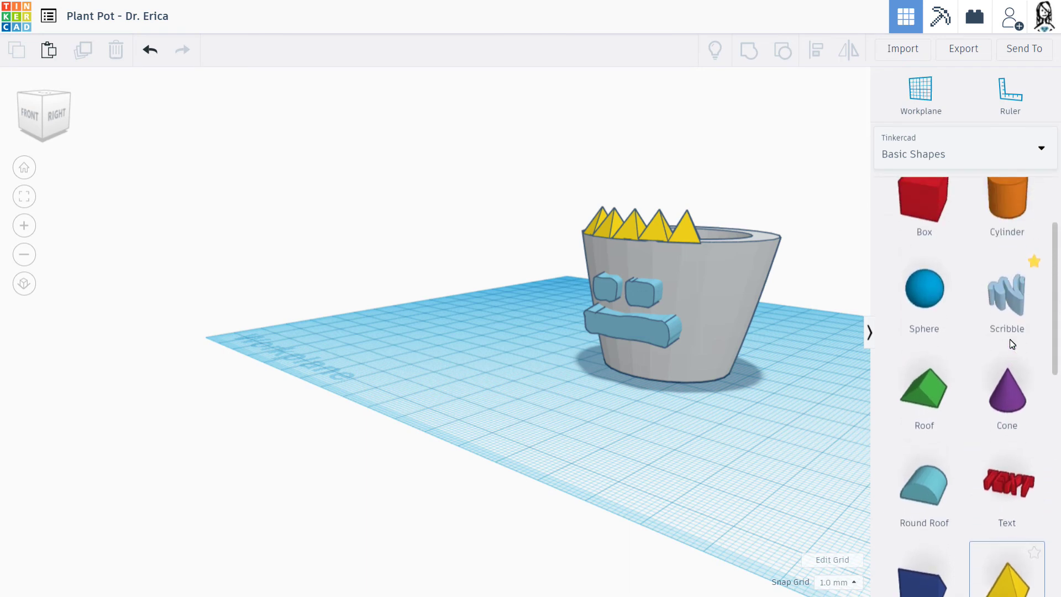
scroll(1010, 339, "down", 3)
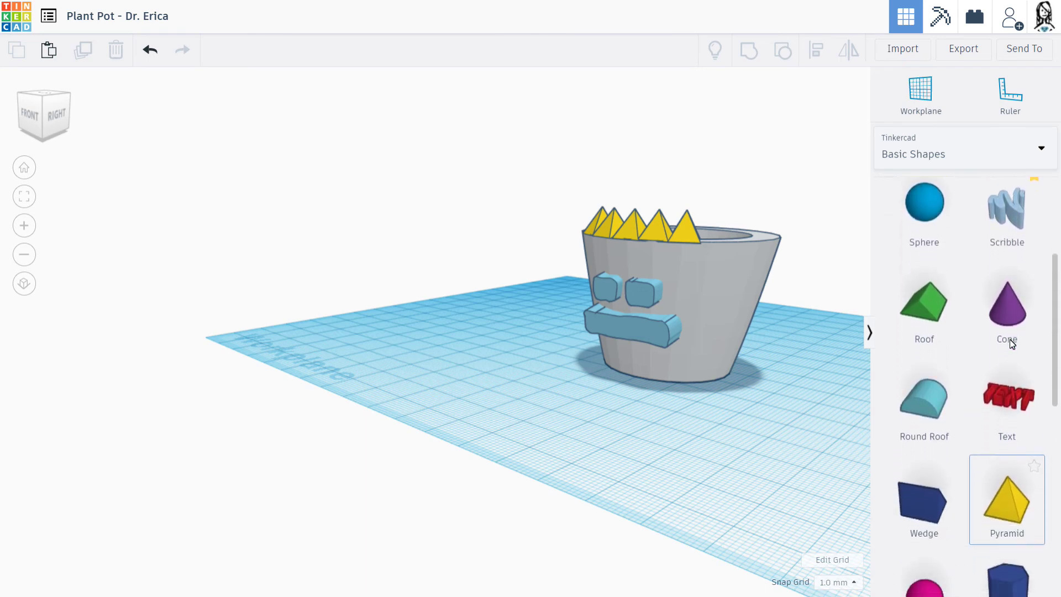
scroll(1011, 344, "down", 2)
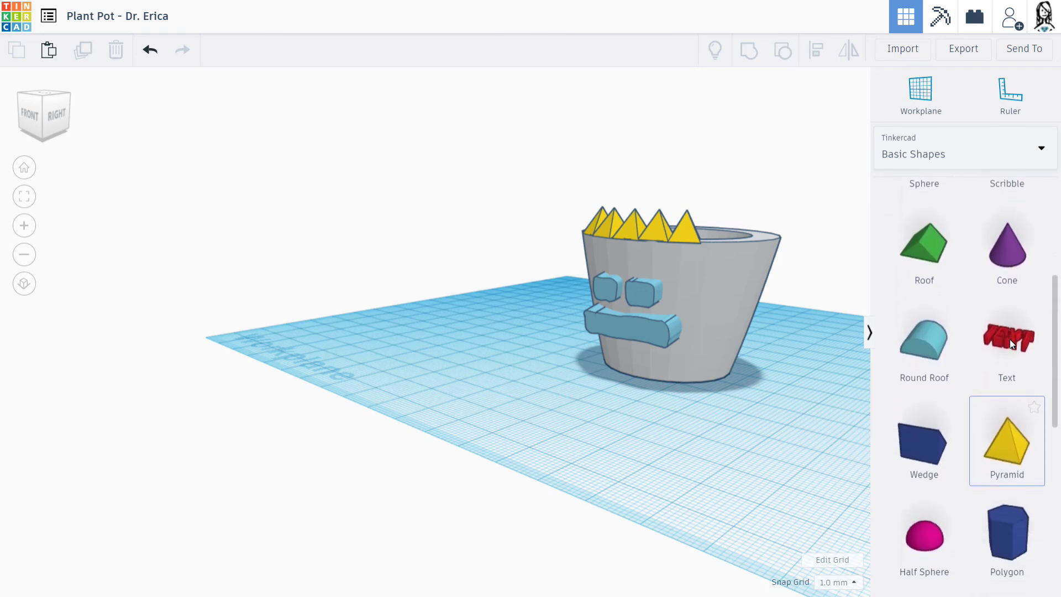
scroll(1011, 343, "down", 4)
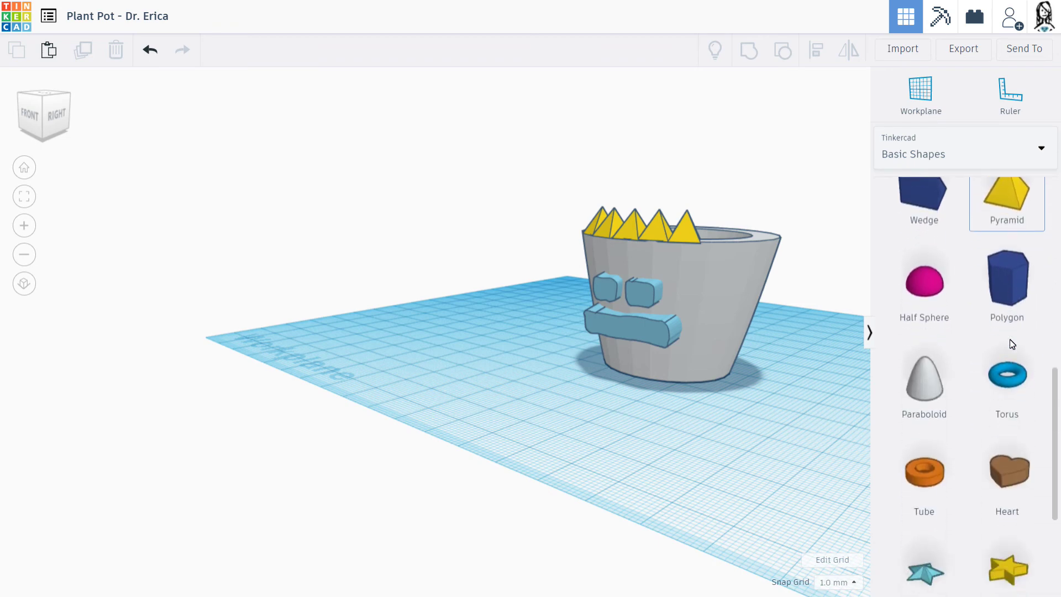
scroll(1010, 342, "up", 3)
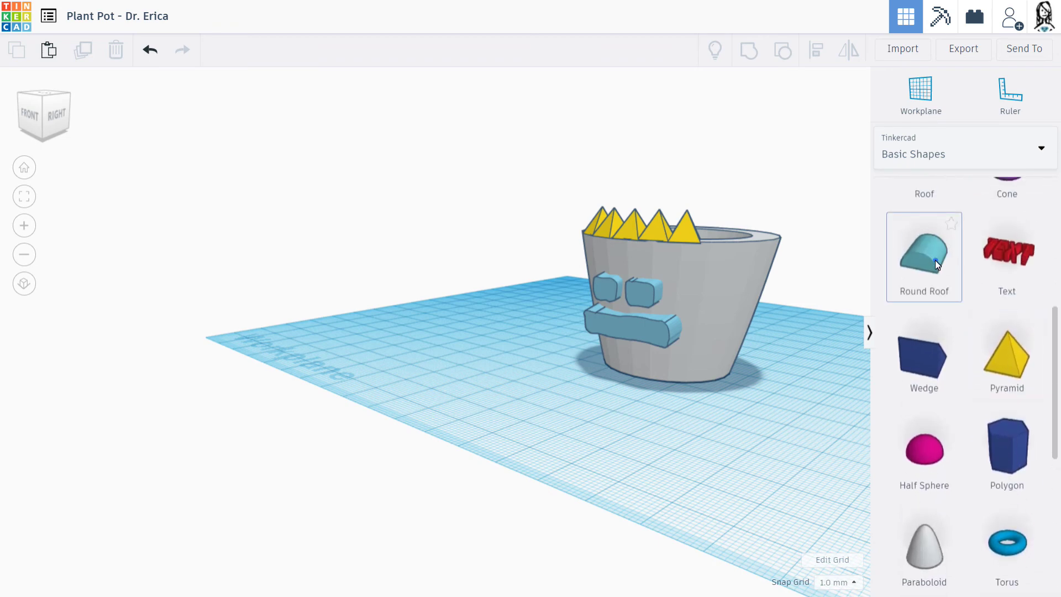
left_click_drag(935, 260, 725, 463)
left_click_drag(759, 381, 783, 430)
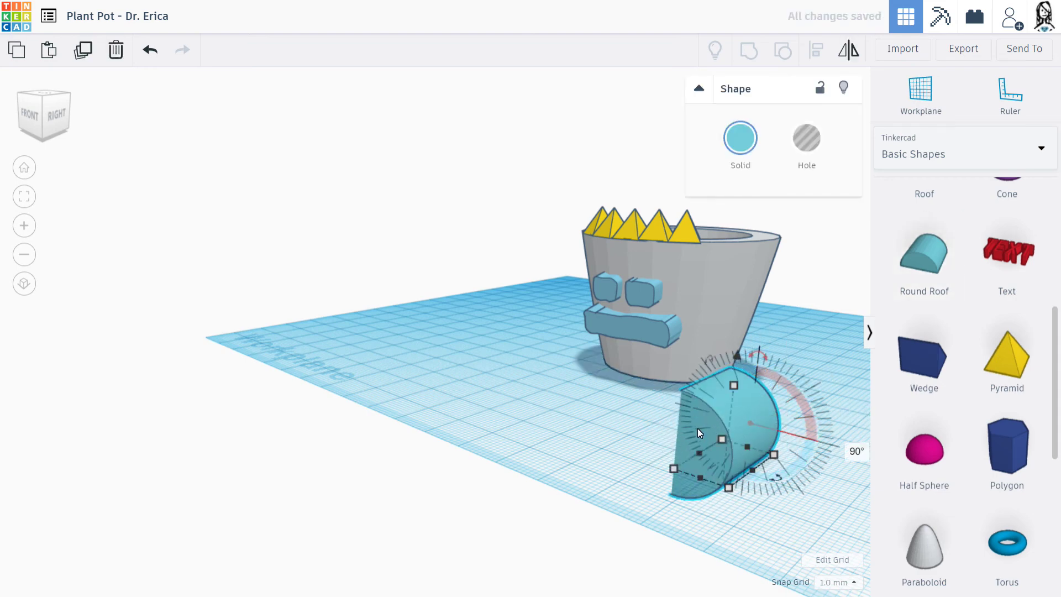
left_click_drag(698, 429, 712, 352)
Nudge the Round Roof four steps back, then delete the teal shape from the front view.
key("Up")
key("Up")
key("Up")
key("Up")
key("Up")
key("Up")
key("Up")
key("Up")
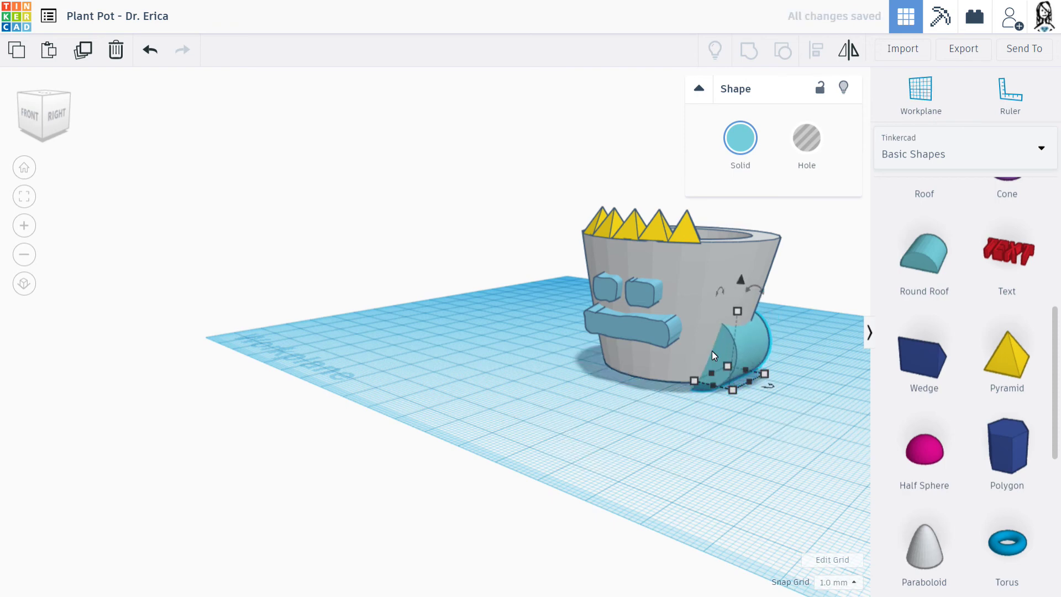
key("Up")
key("Up")
key("Up")
key("Up")
key("Up")
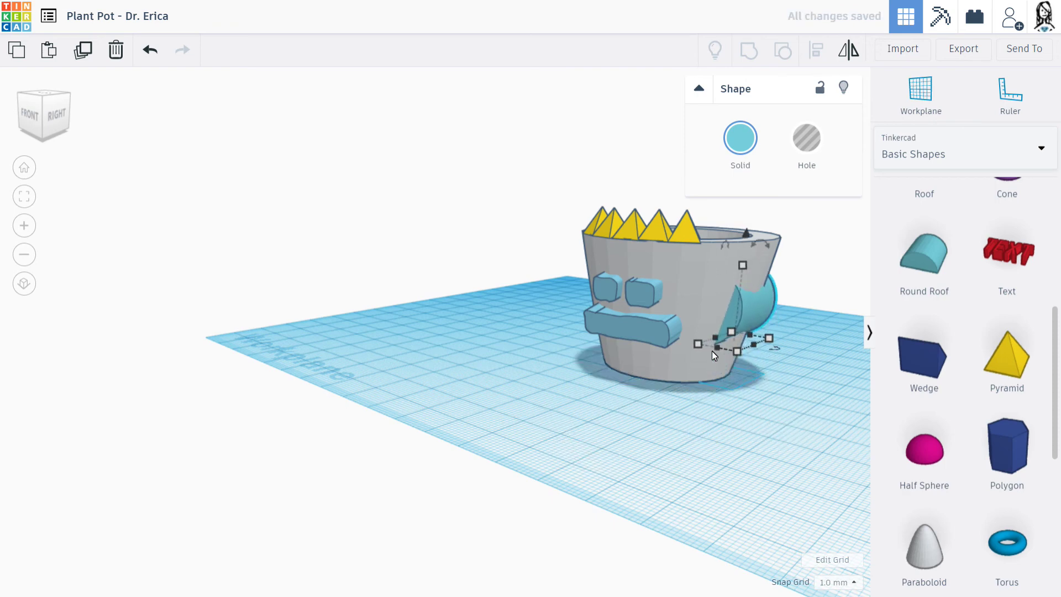
key("Up")
key("Up")
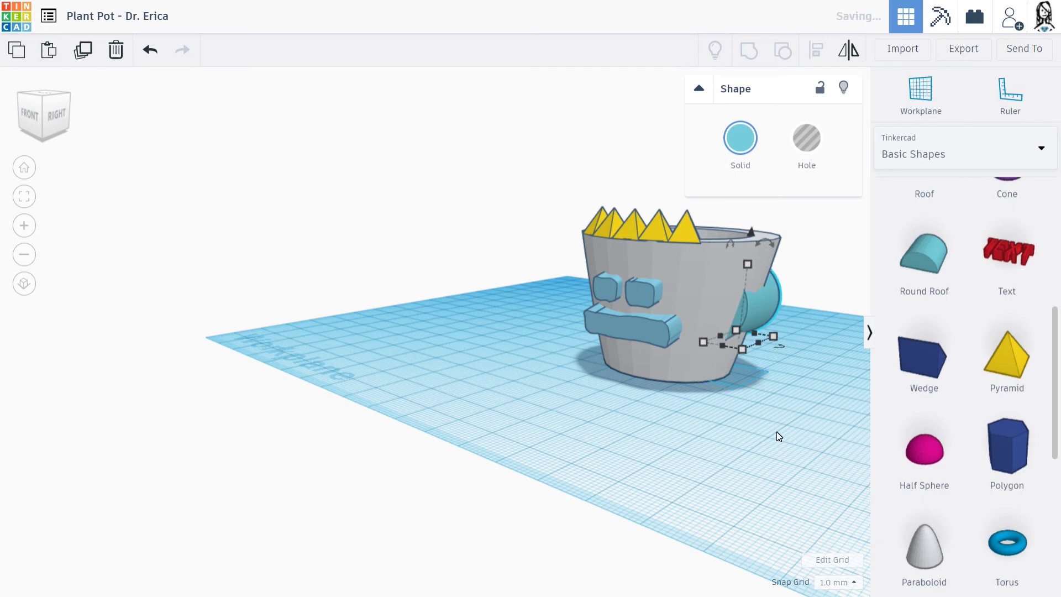
key("Up")
key("Up")
key("Up")
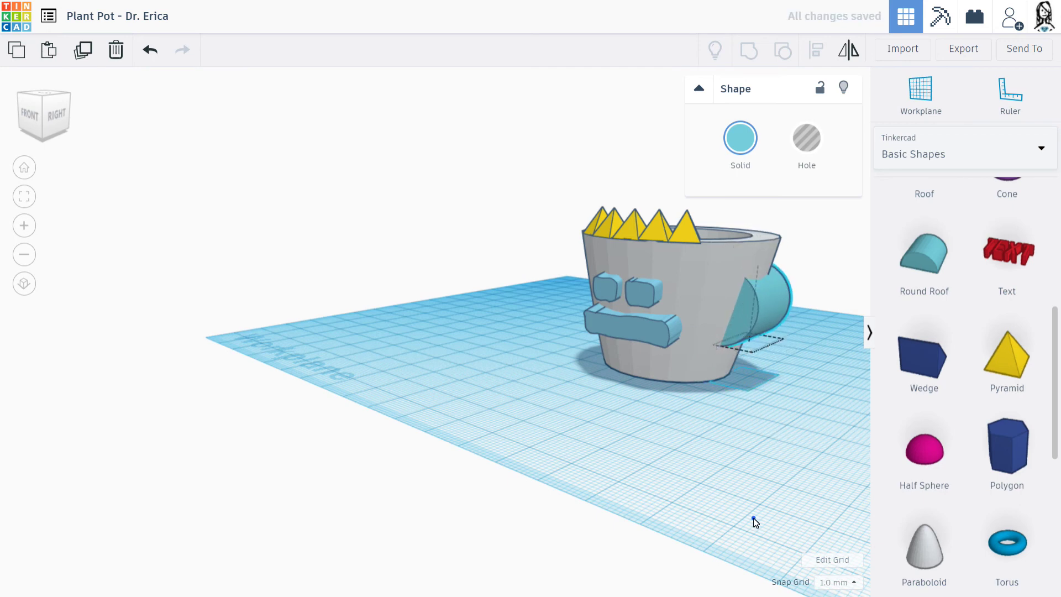
right_click_drag(758, 521, 858, 518)
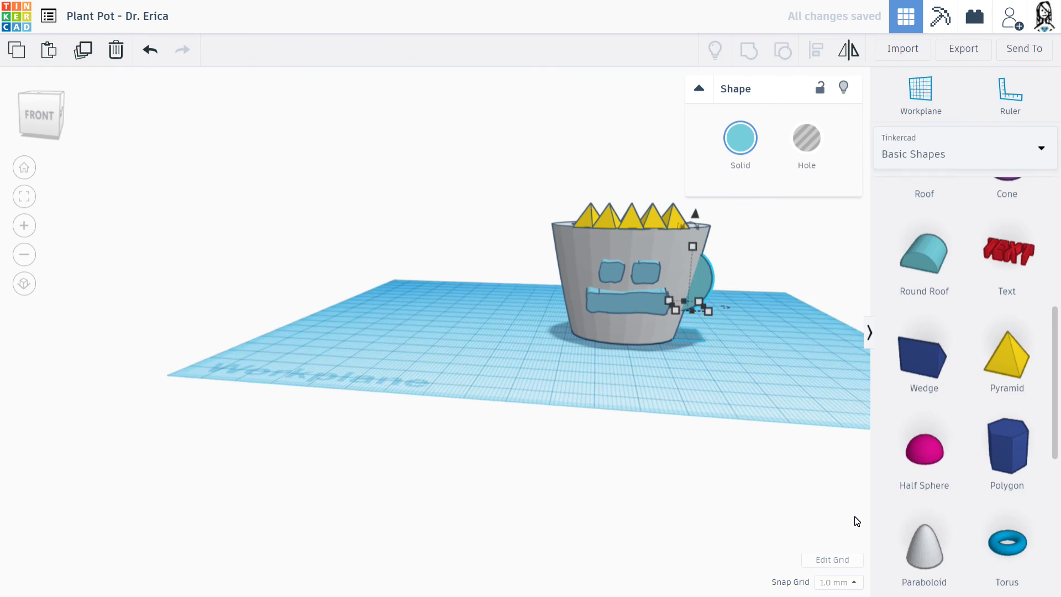
left_click(771, 360)
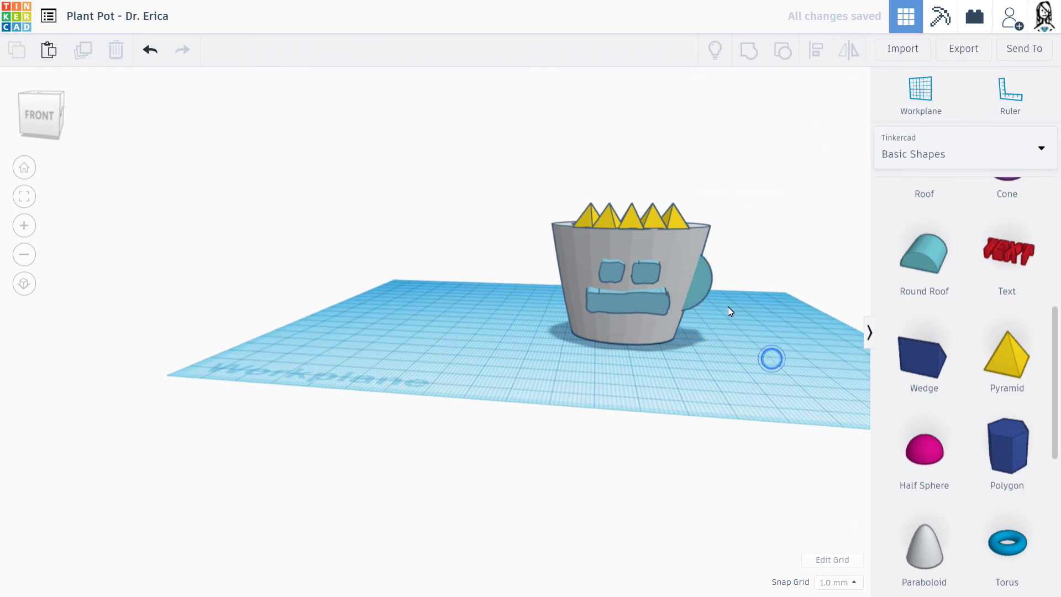
left_click(704, 289)
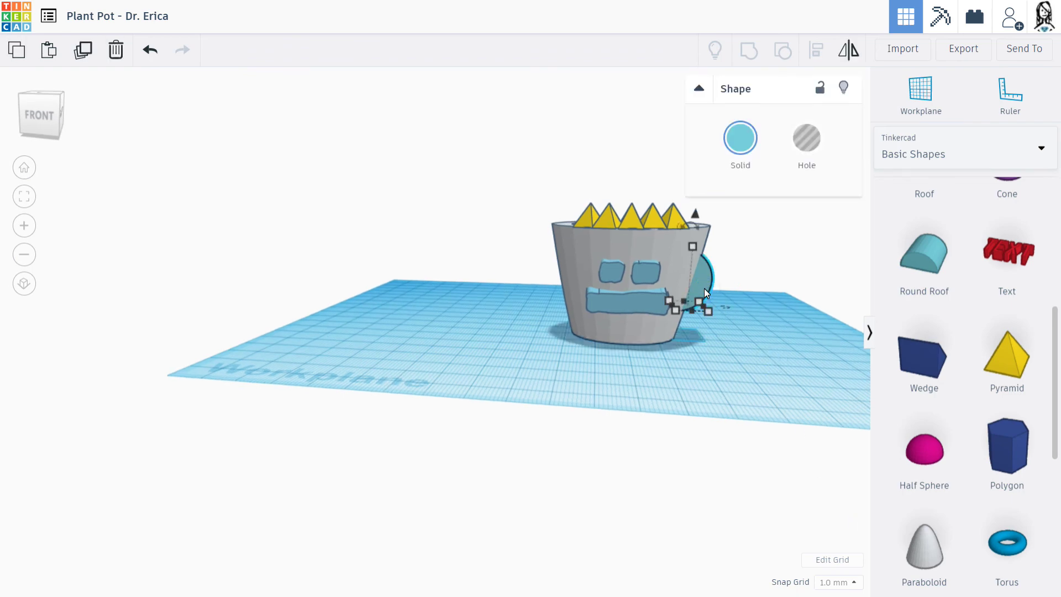
key("Delete")
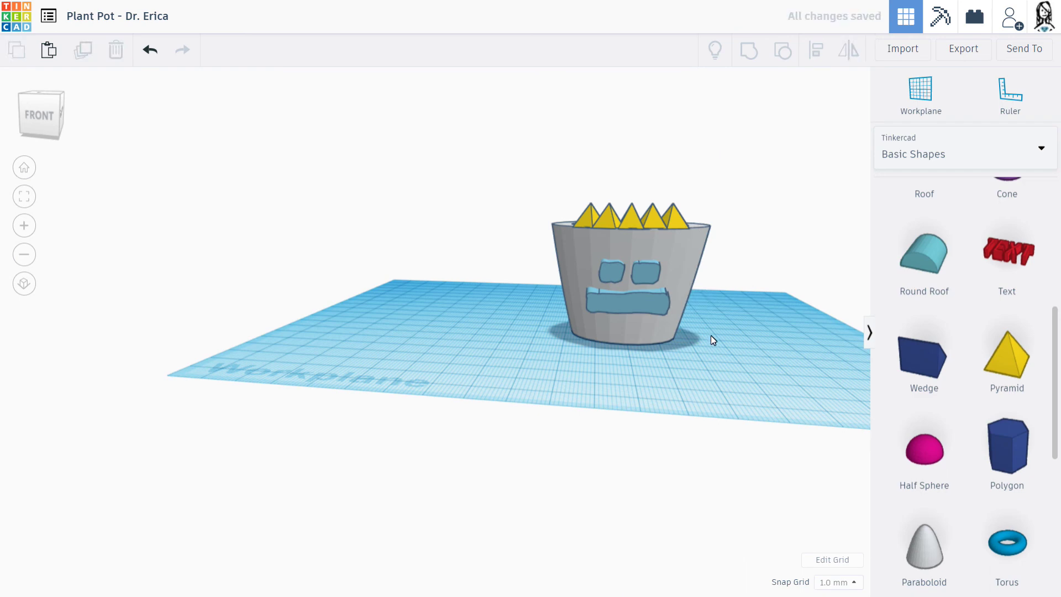
Box-select the pot, face cut-outs and spikes, and group all seven shapes into one grey solid.
right_click_drag(711, 337, 630, 329)
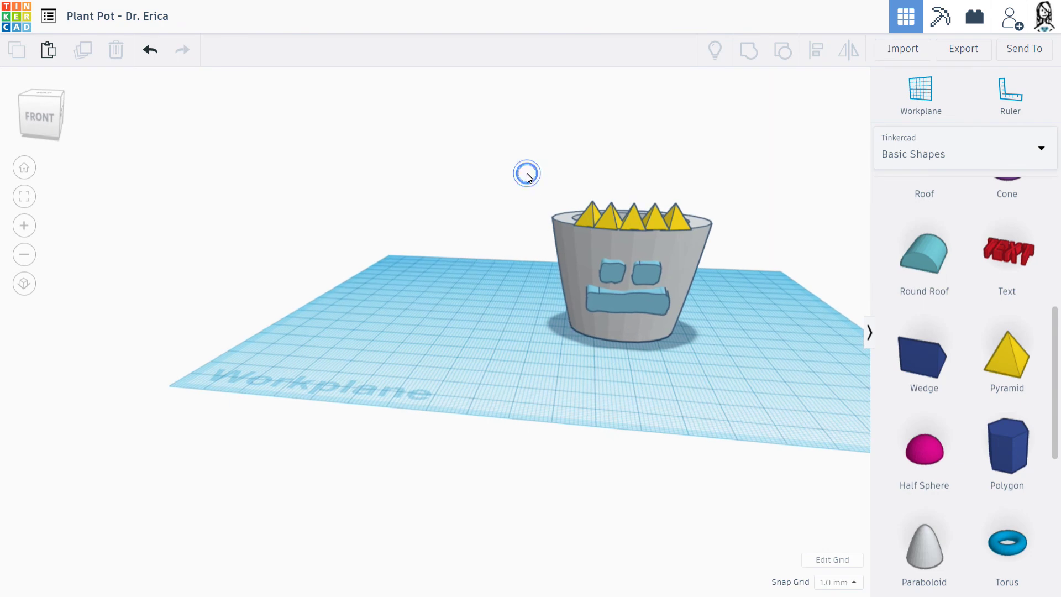
left_click_drag(527, 176, 740, 353)
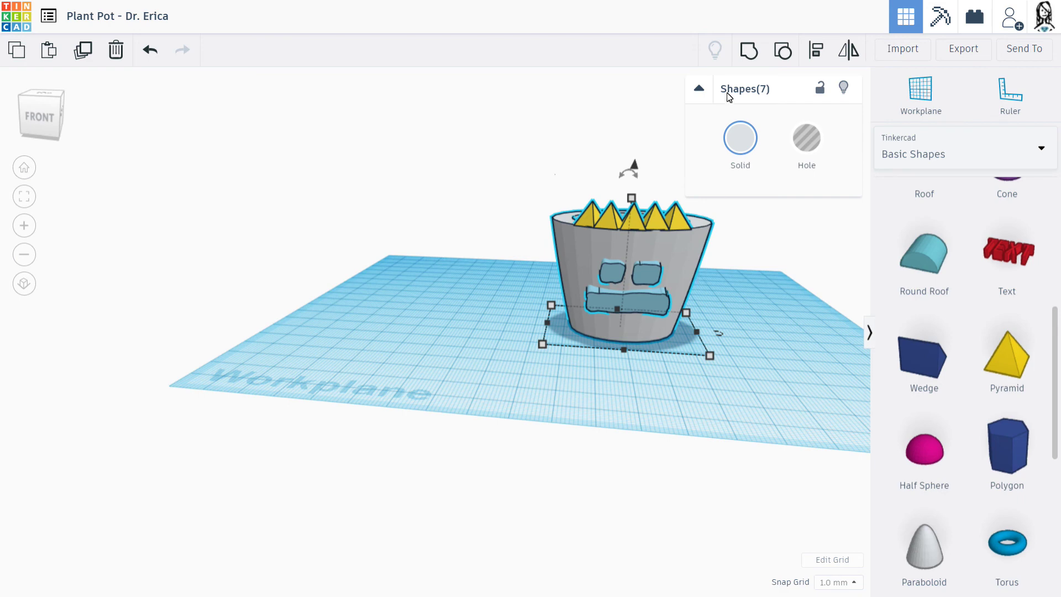
left_click(746, 63)
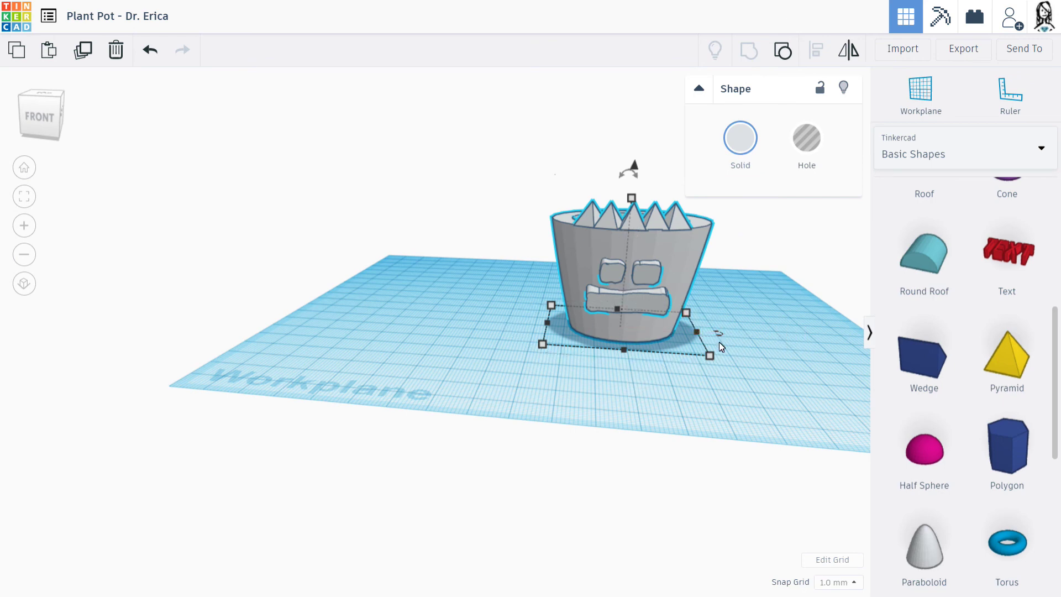
left_click(751, 349)
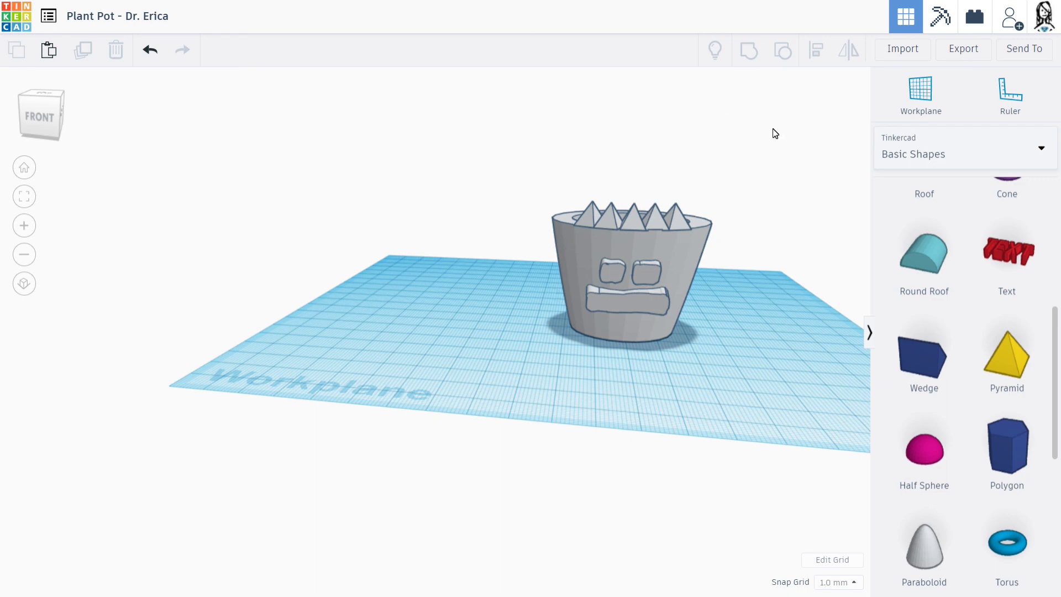
Export everything in the design as an .STL file and save it to the Downloads folder.
left_click(978, 55)
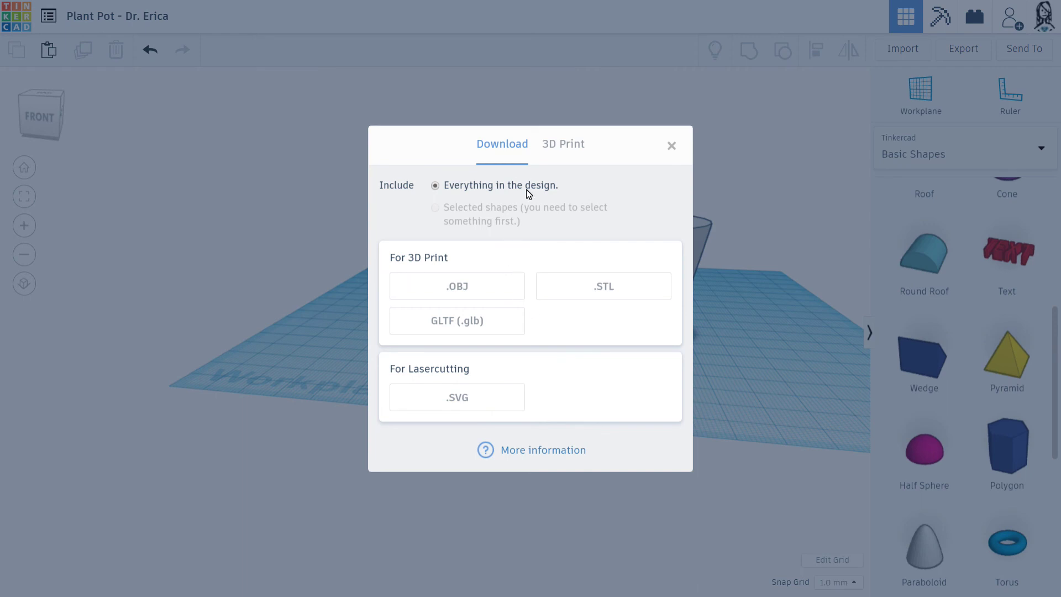
left_click(564, 147)
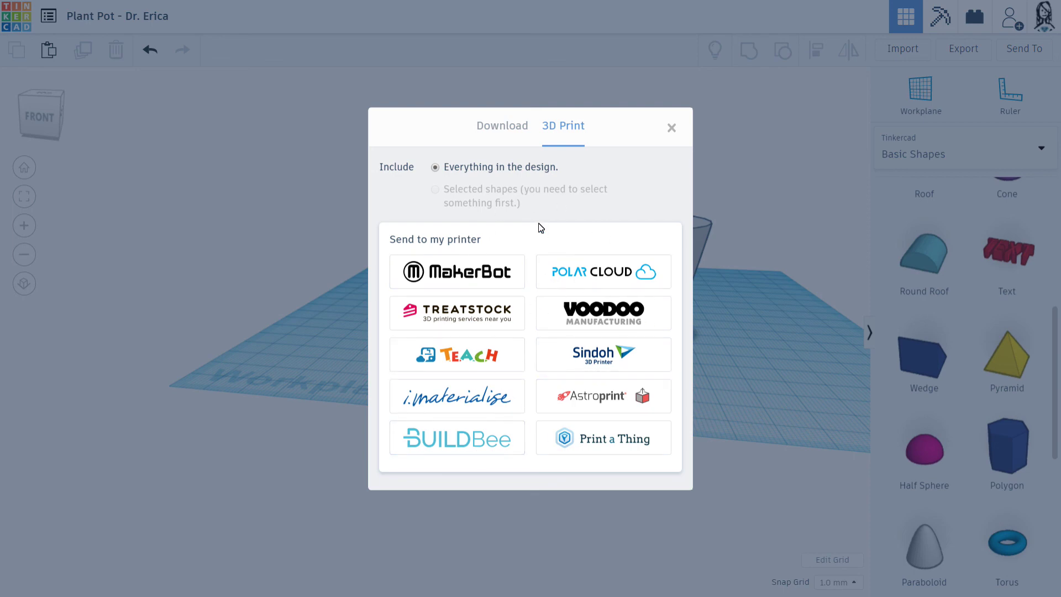
left_click(505, 126)
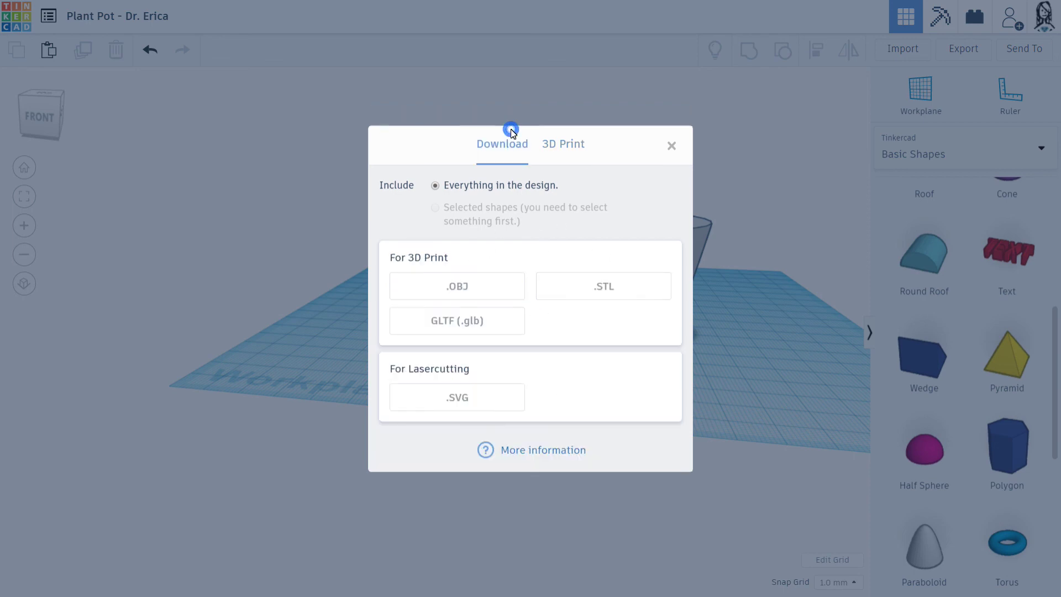
left_click(606, 288)
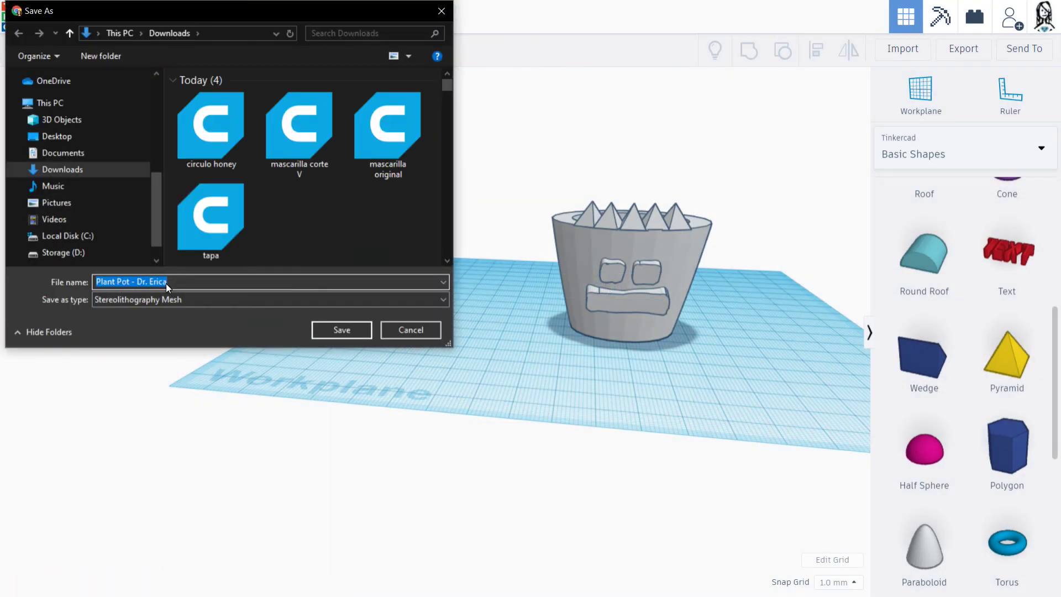
left_click(360, 331)
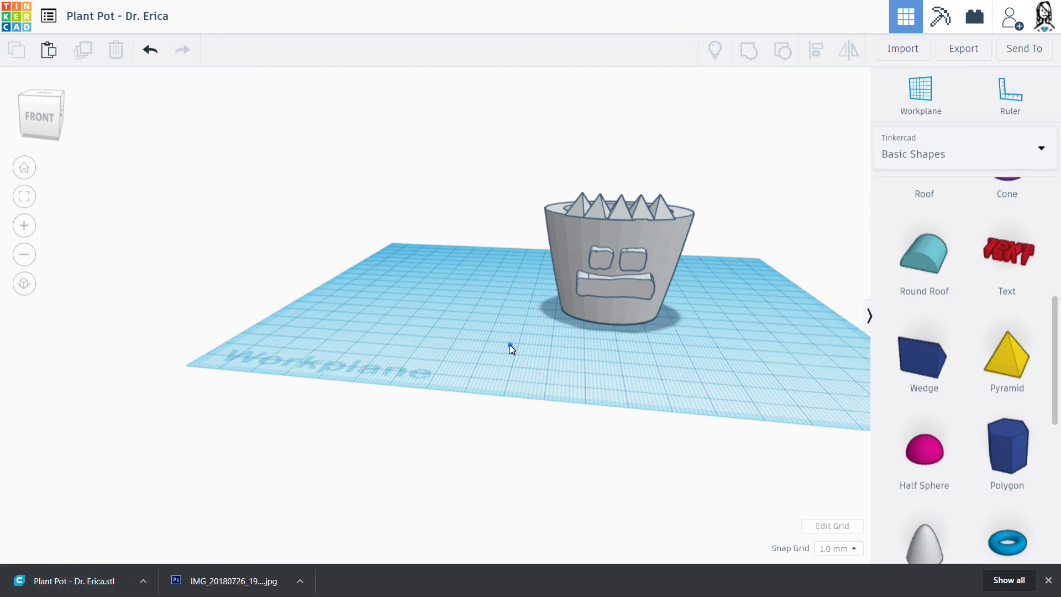
right_click_drag(510, 347, 586, 281)
left_click(566, 253)
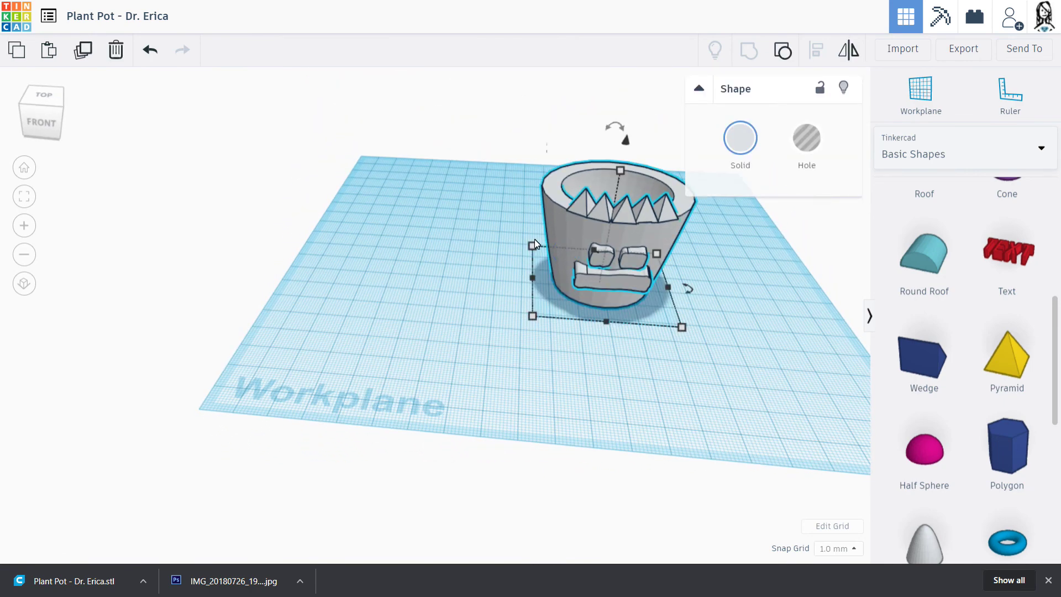
mouse_move(534, 243)
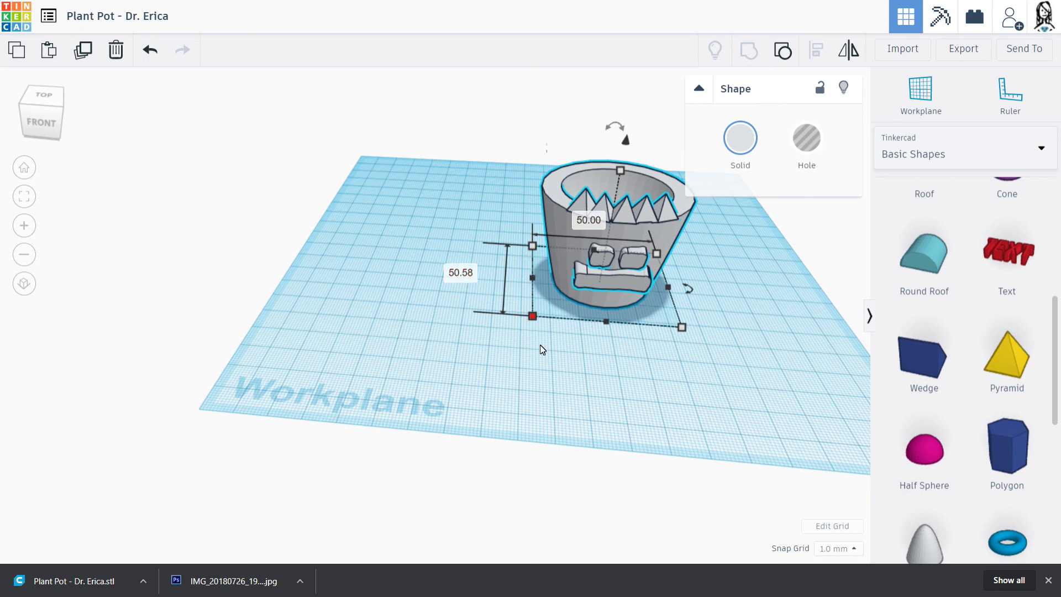
left_click(679, 385)
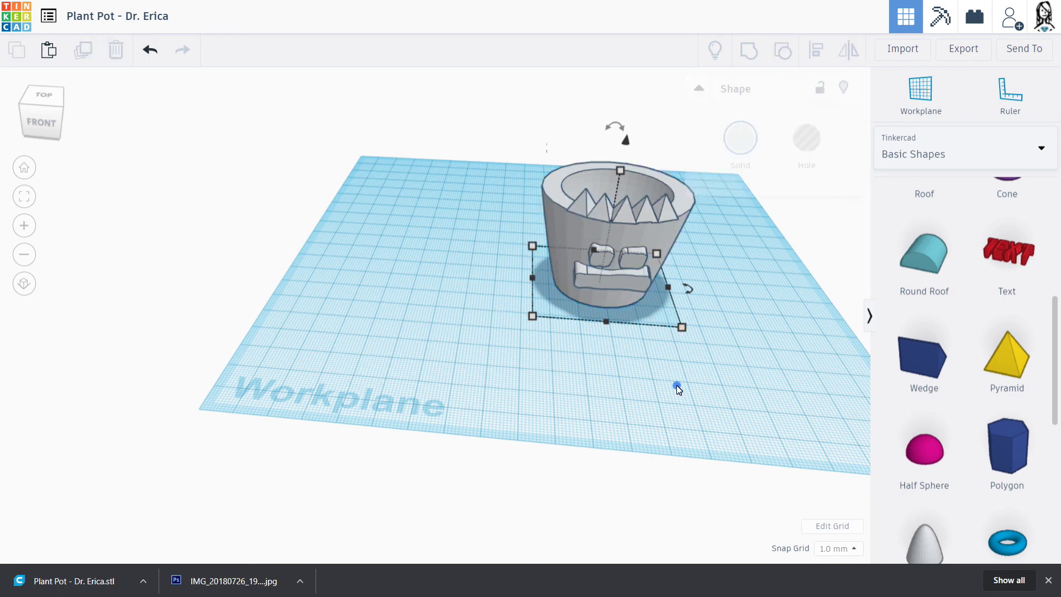
right_click_drag(741, 386, 704, 360)
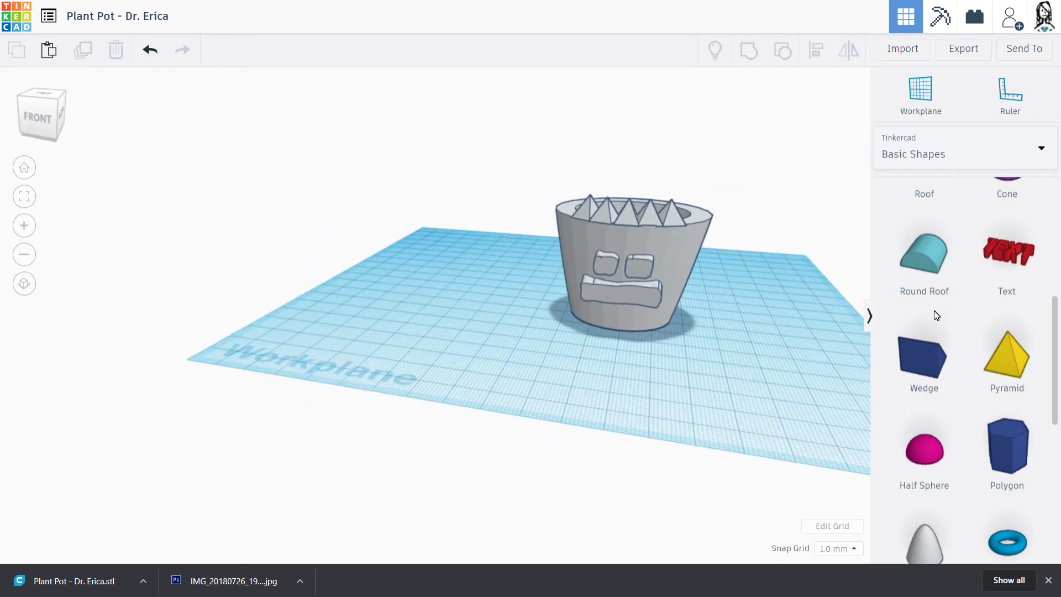
scroll(1014, 335, "down", 3)
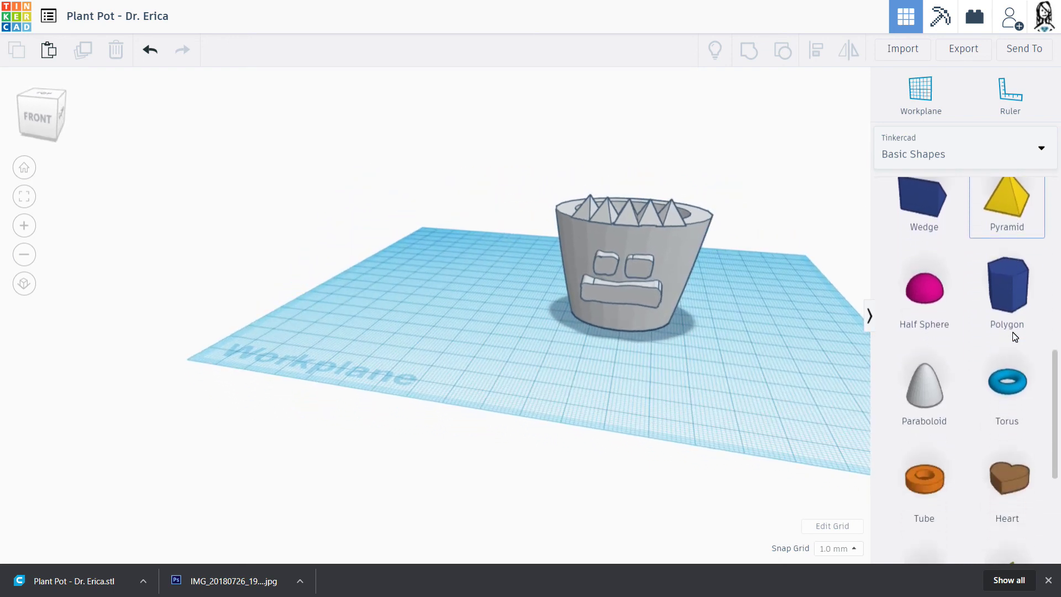
scroll(1014, 335, "up", 2)
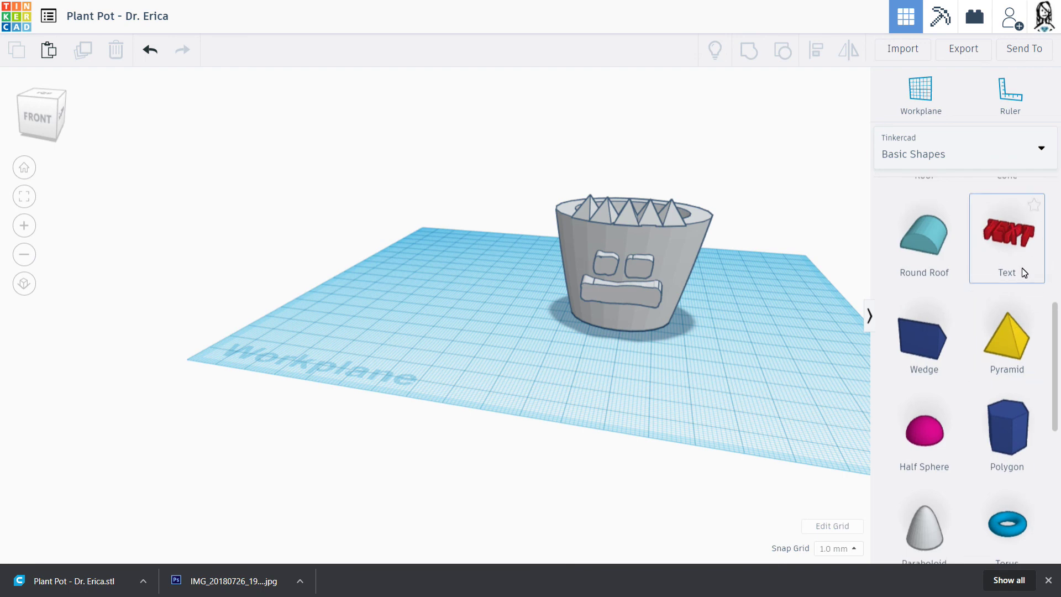
scroll(993, 253, "down", 4)
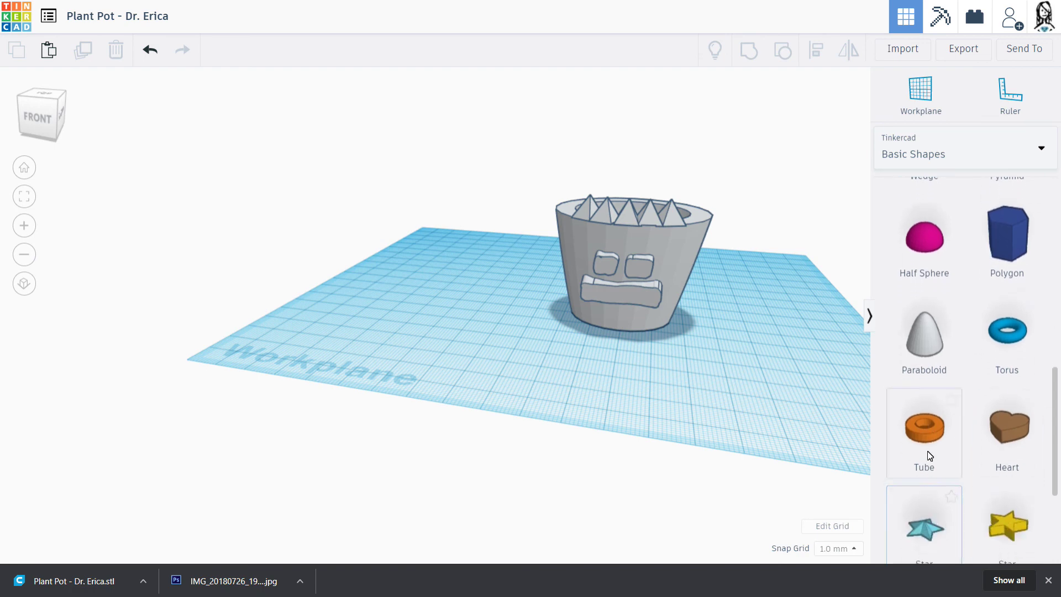
scroll(949, 254, "up", 2)
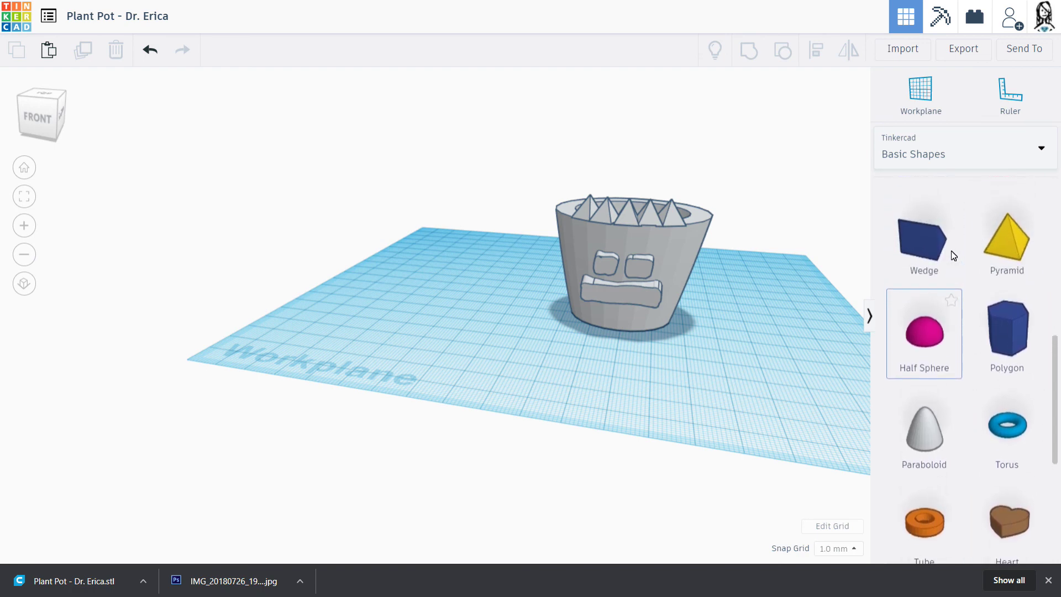
scroll(954, 256, "up", 4)
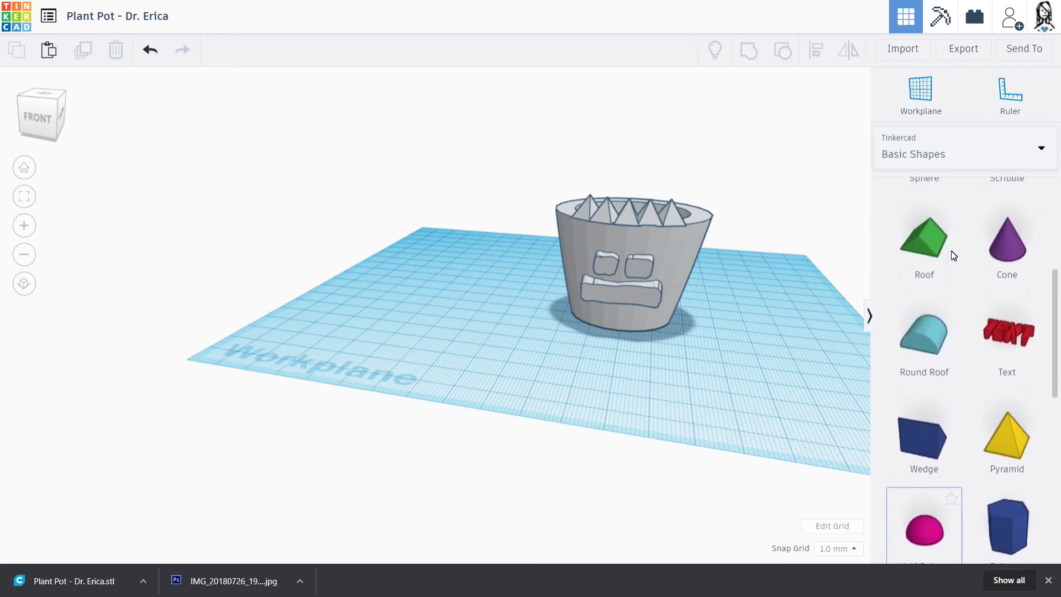
scroll(953, 255, "up", 4)
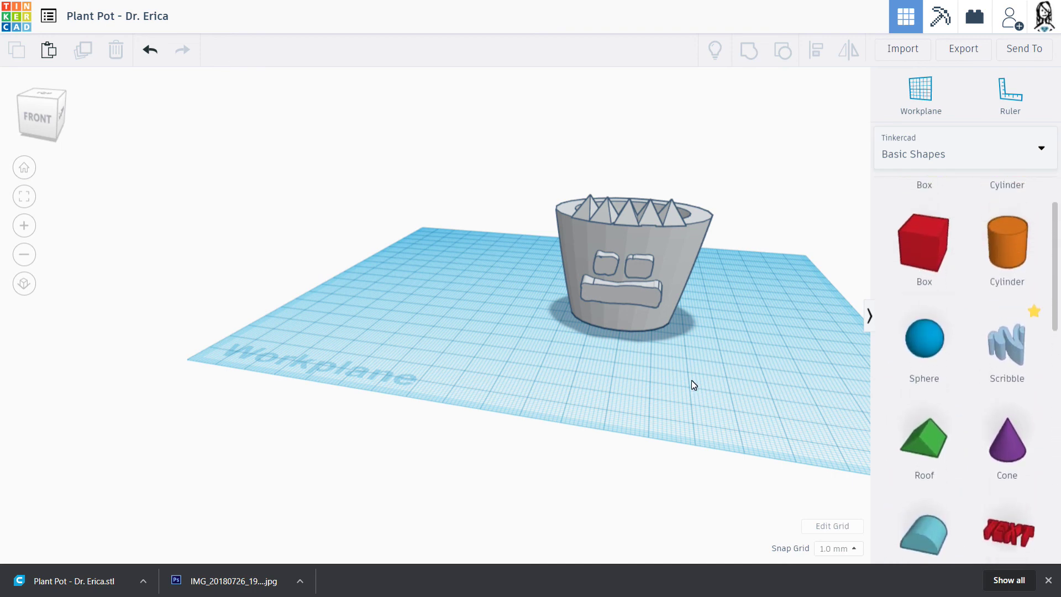